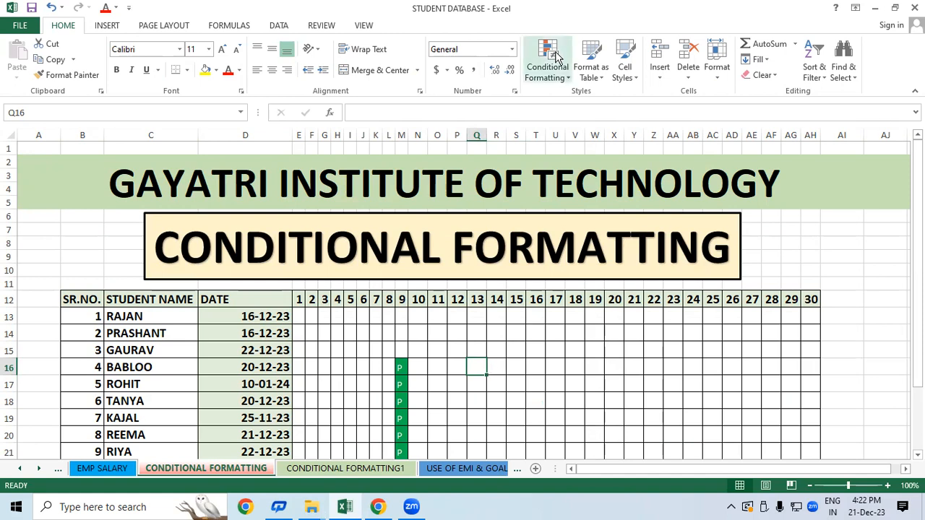
click(558, 61)
mouse_move(587, 106)
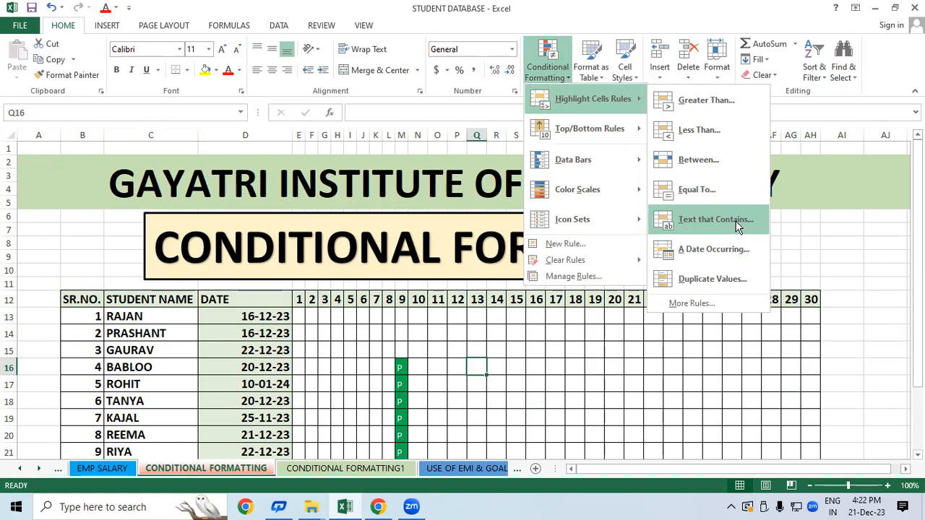
click(672, 379)
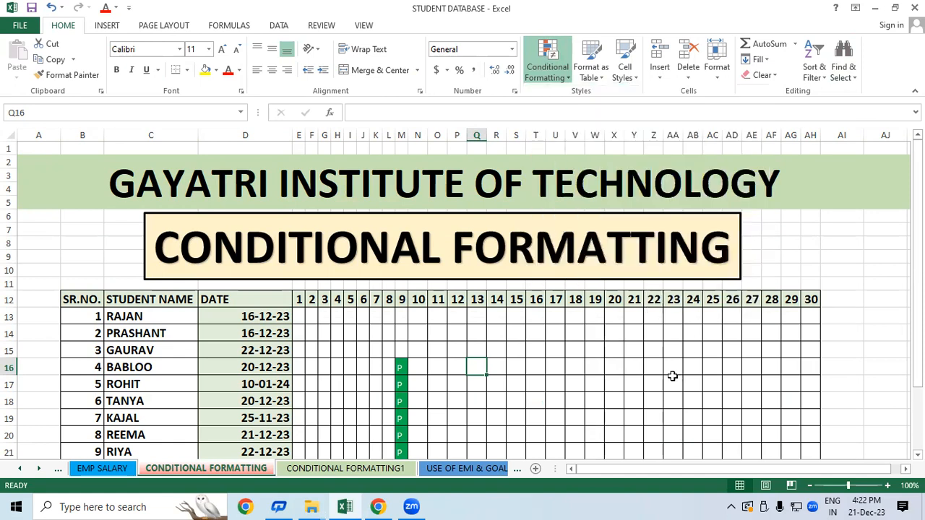
click(672, 379)
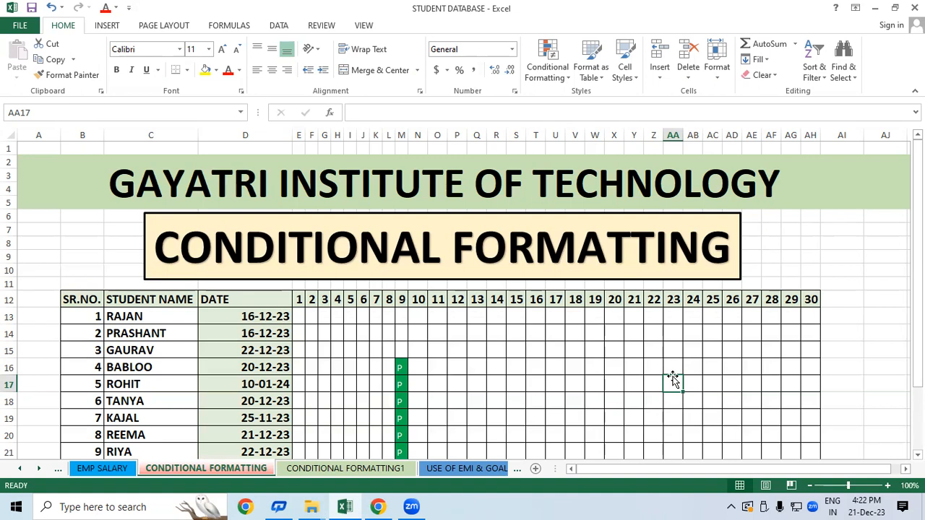
click(598, 367)
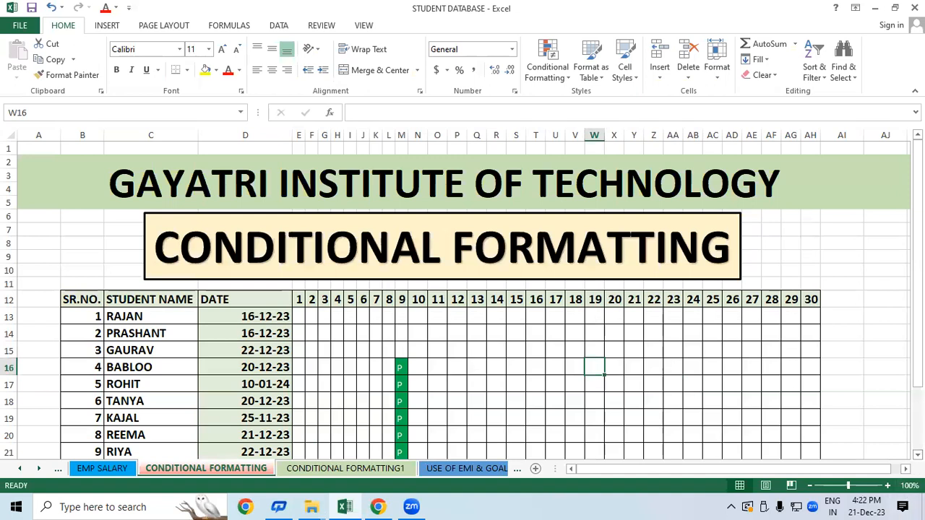
- Examine the dates entered for the students in the DATE column of the attendance table
scroll(511, 291, down, 4)
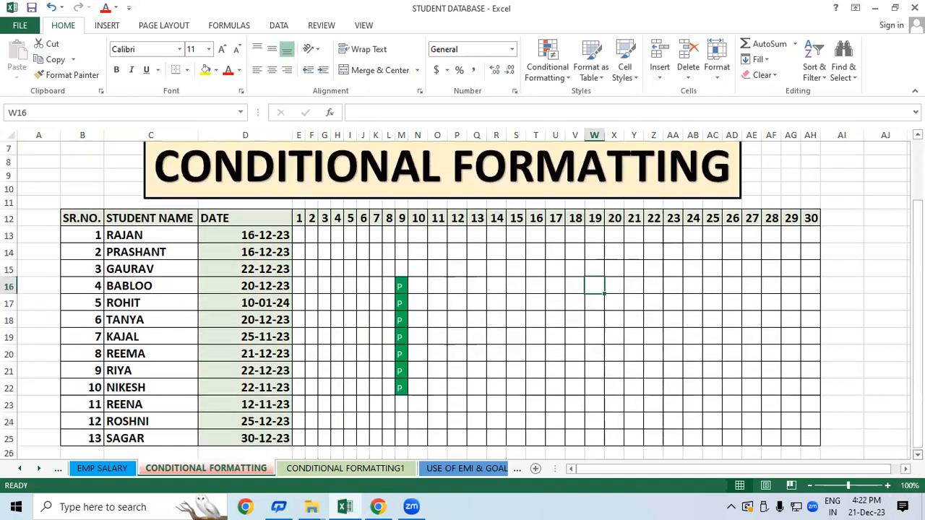
click(510, 290)
click(324, 216)
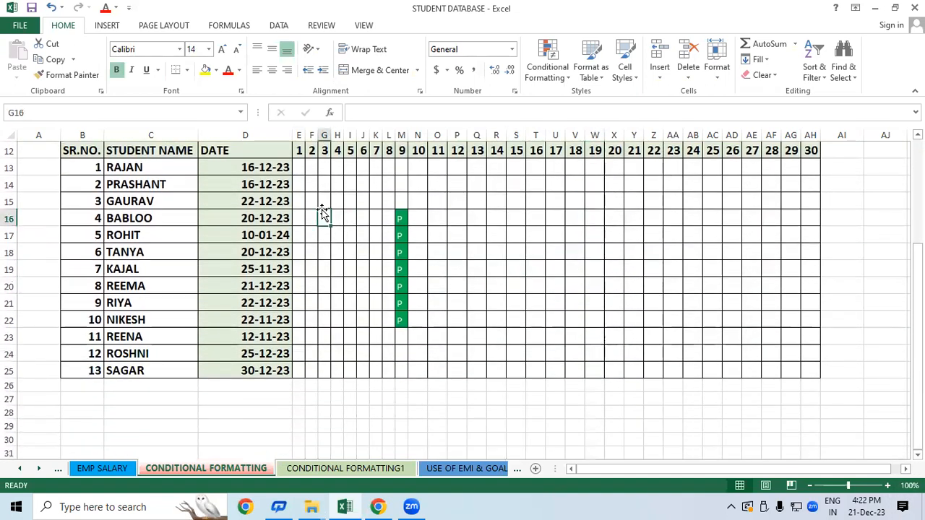
drag(246, 167, 243, 368)
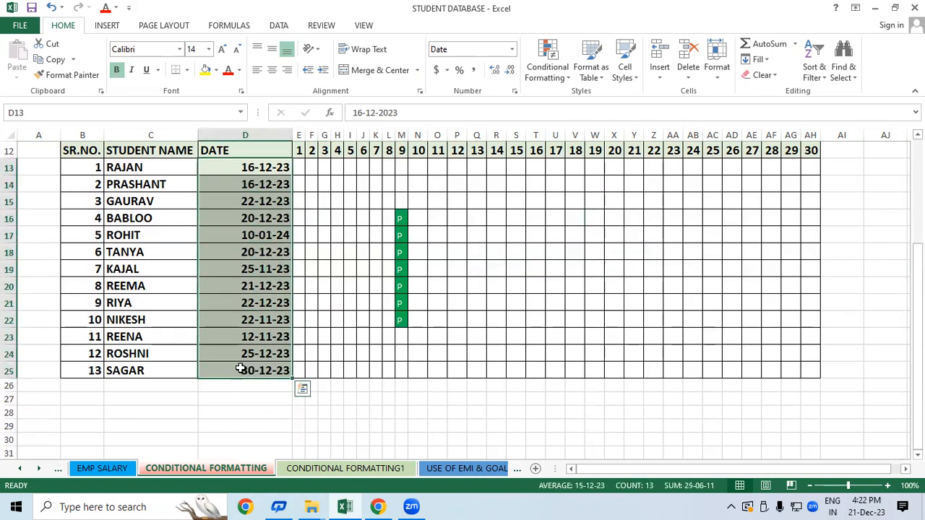
click(541, 327)
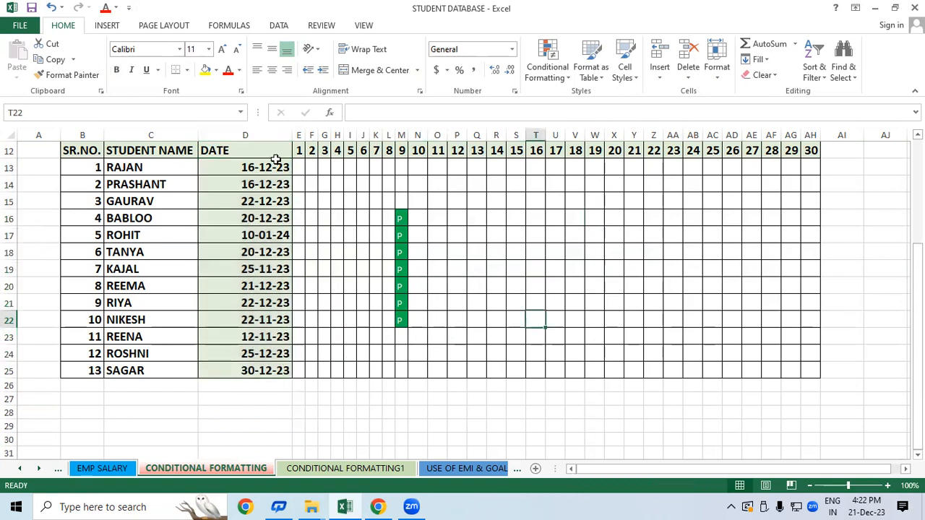
click(256, 221)
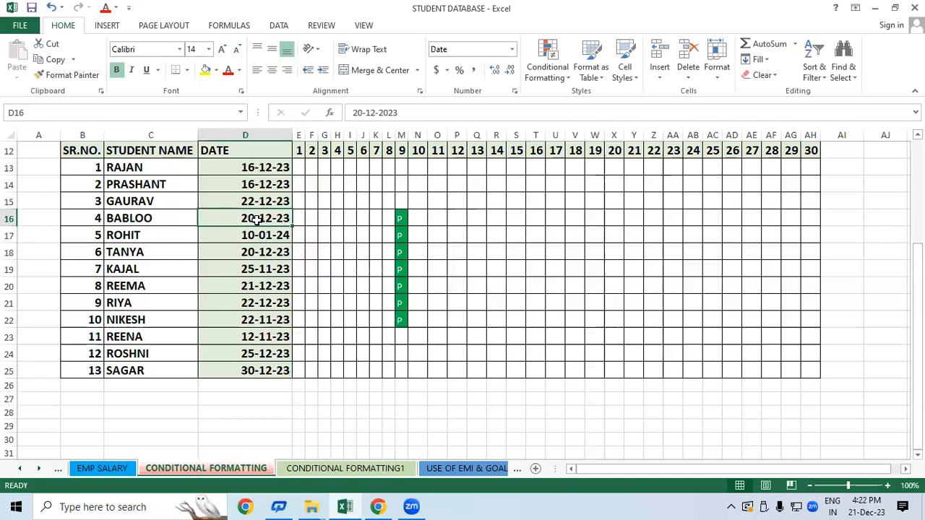
click(249, 267)
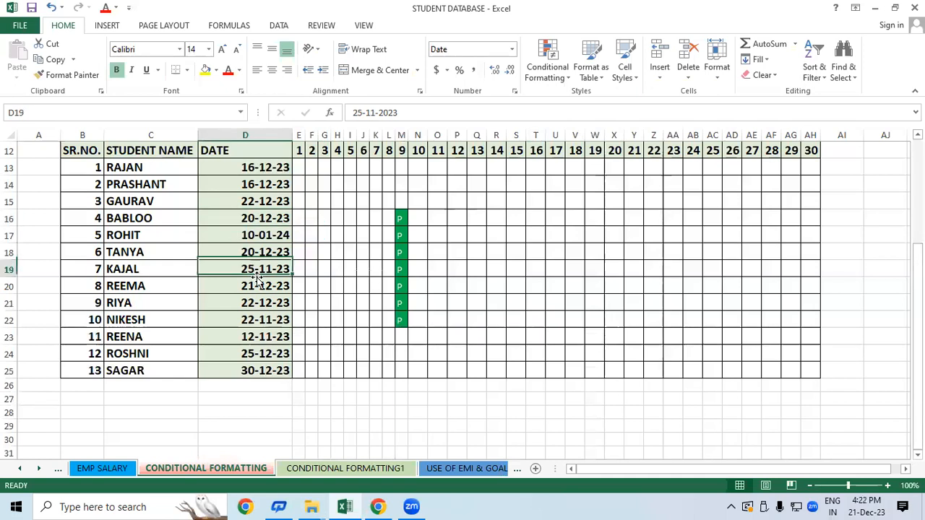
click(553, 286)
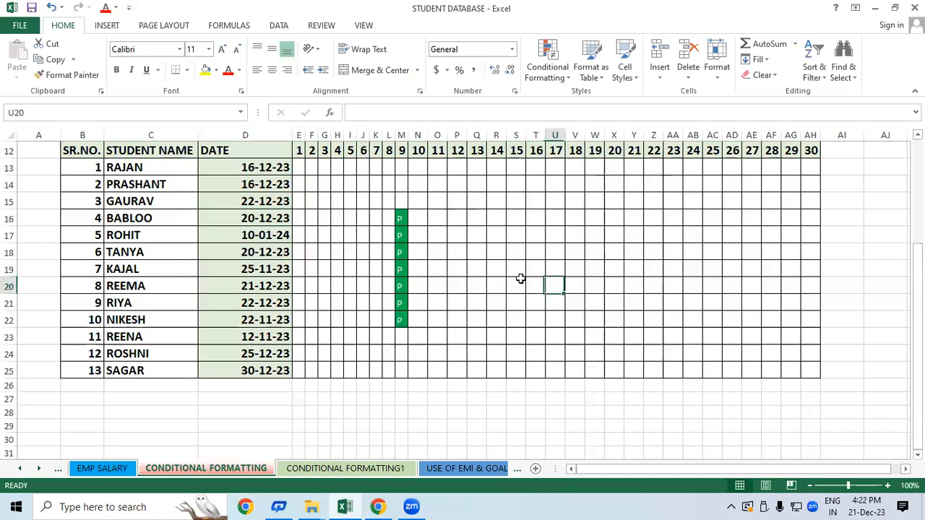
click(282, 264)
click(615, 316)
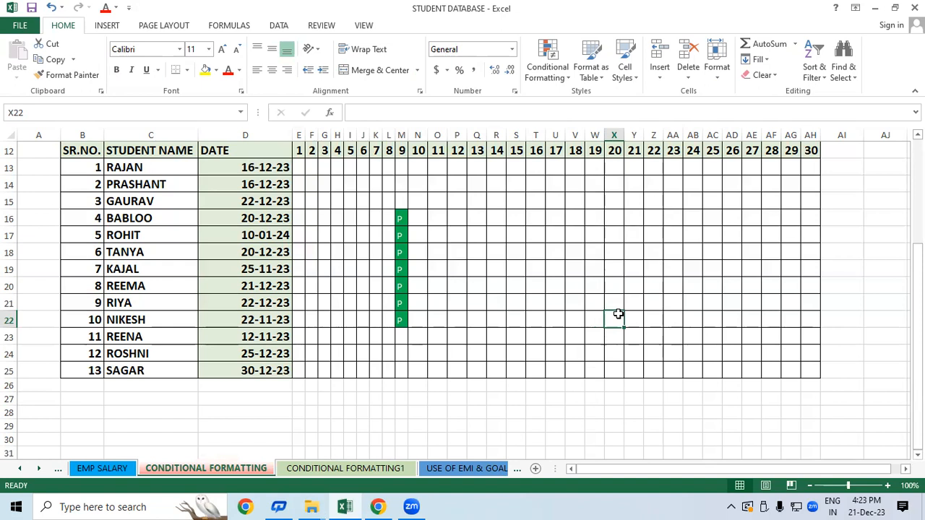
- Start a Date Occurring highlight rule on the DATE column, D12:D25, for Yesterday with Light Red Fill with Dark Red Text
drag(238, 148, 233, 370)
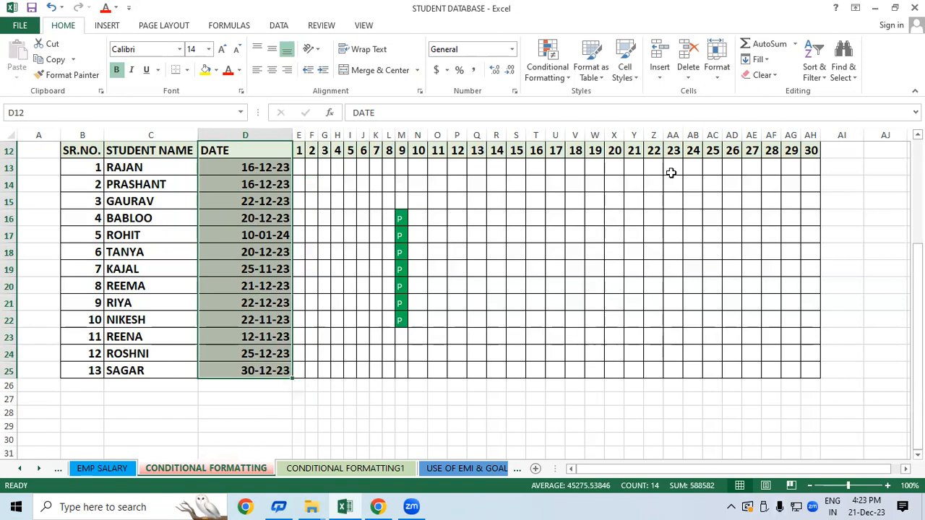
click(555, 67)
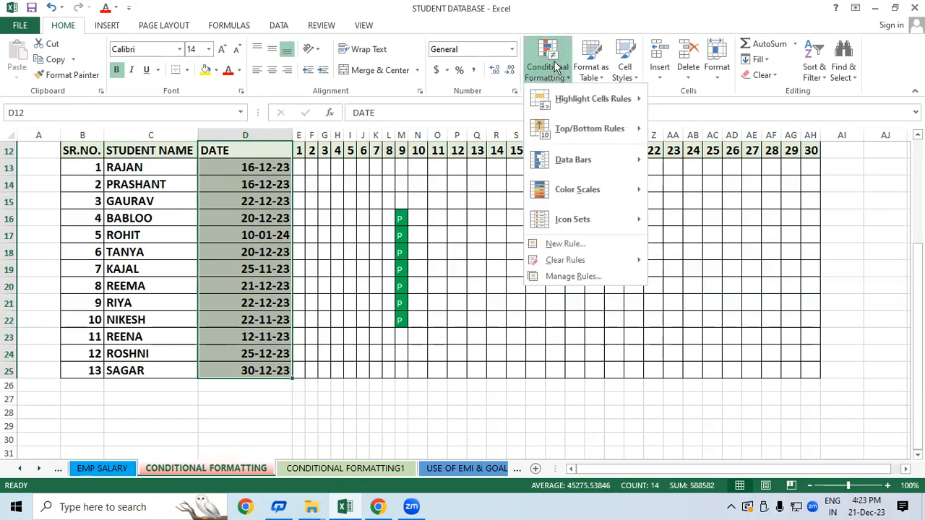
mouse_move(646, 107)
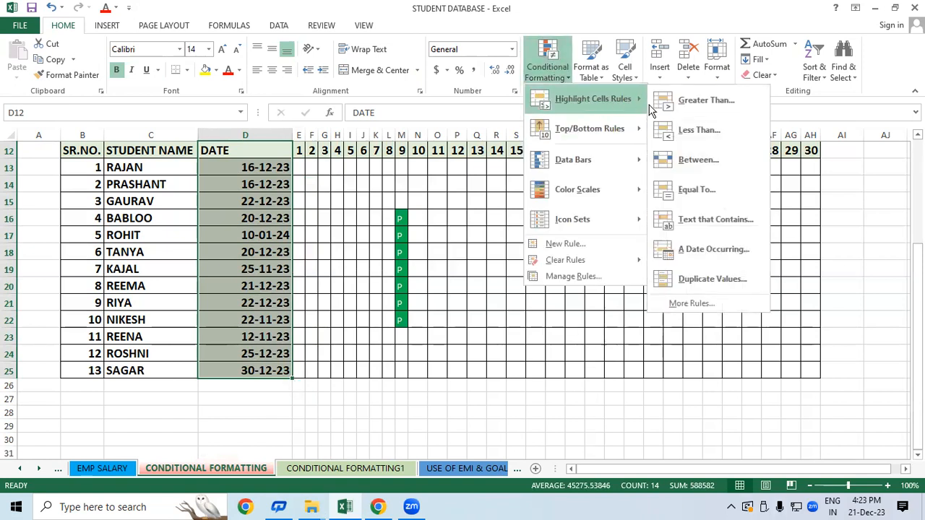
click(722, 251)
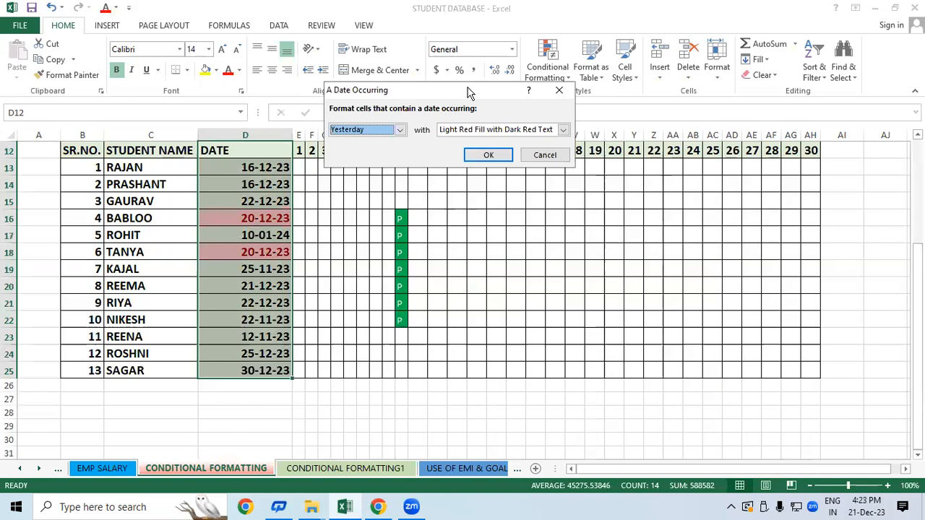
drag(467, 93, 567, 152)
click(498, 188)
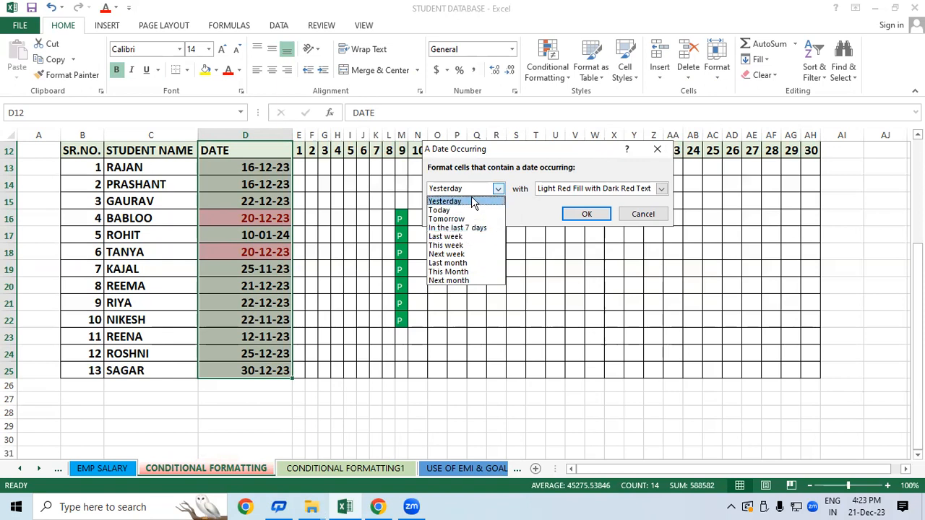
click(473, 201)
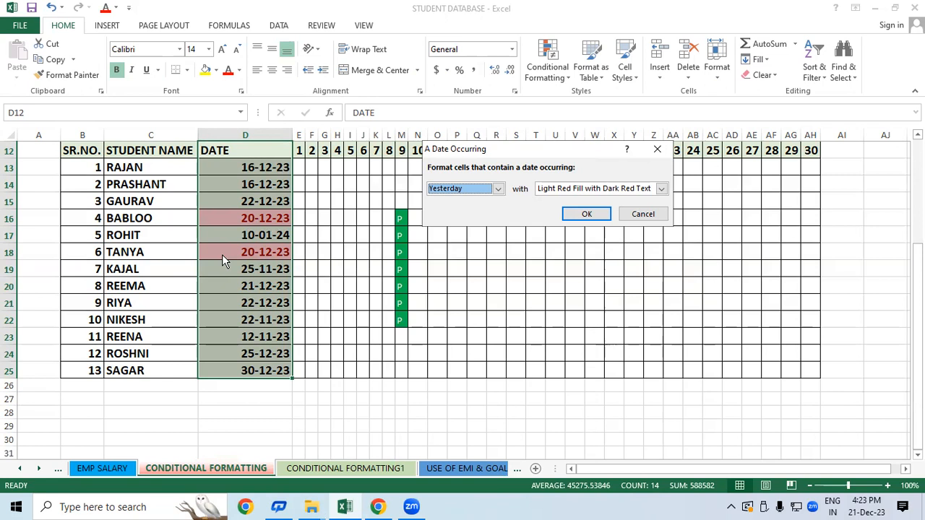
- Preview the date rule on the DATE column for Tomorrow, Today and In the last 7 days
click(498, 190)
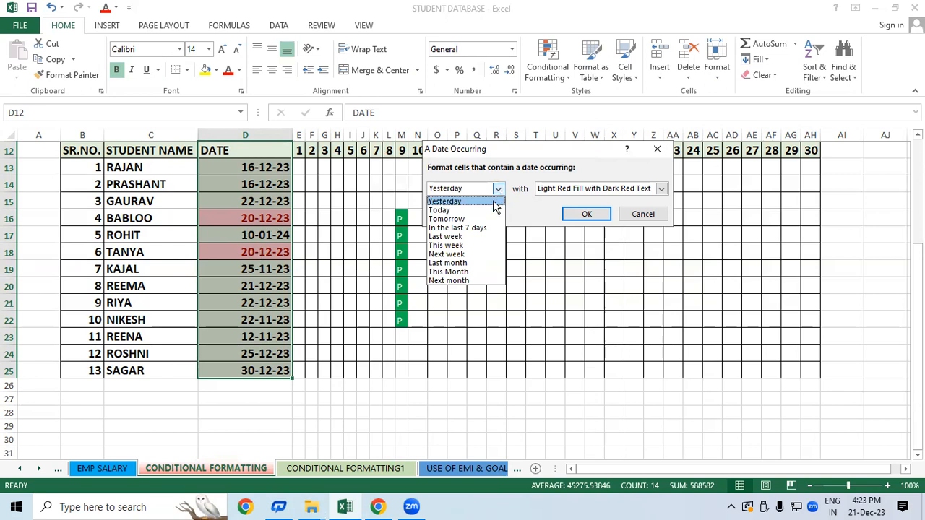
click(462, 218)
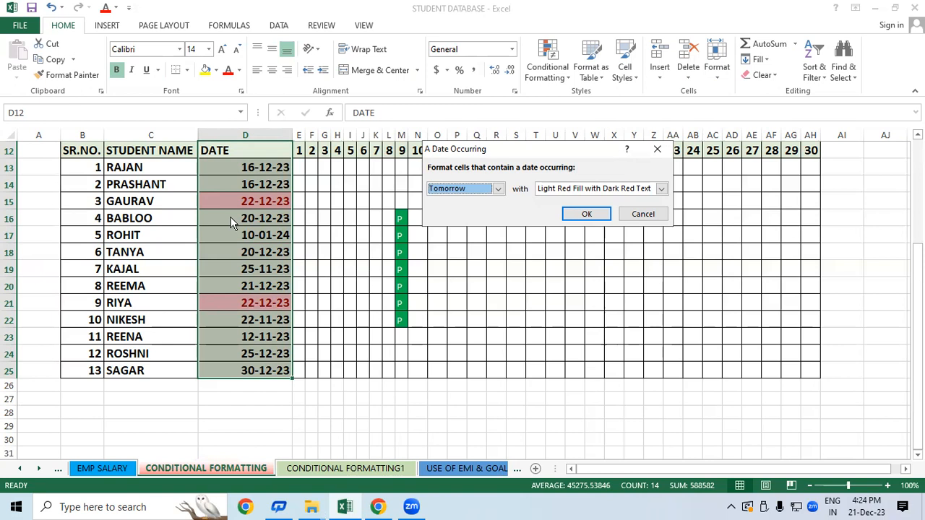
click(494, 183)
click(475, 210)
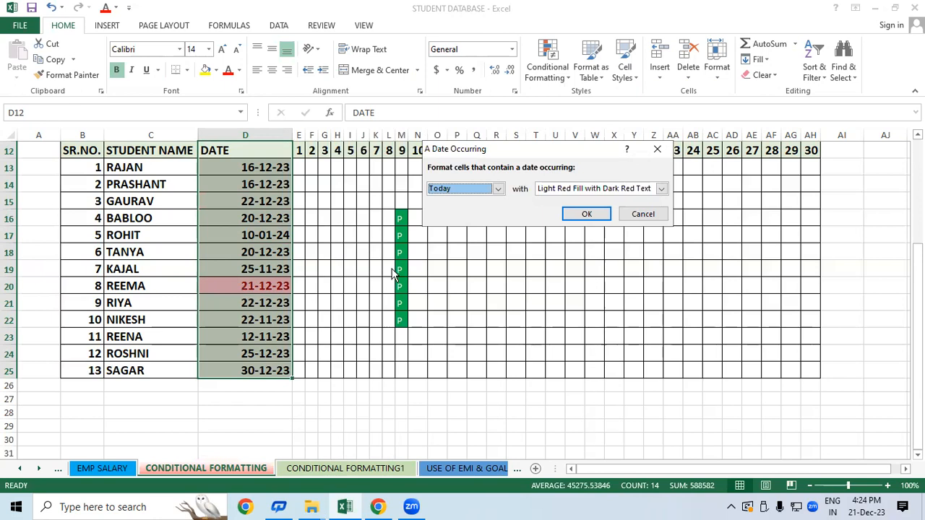
click(498, 190)
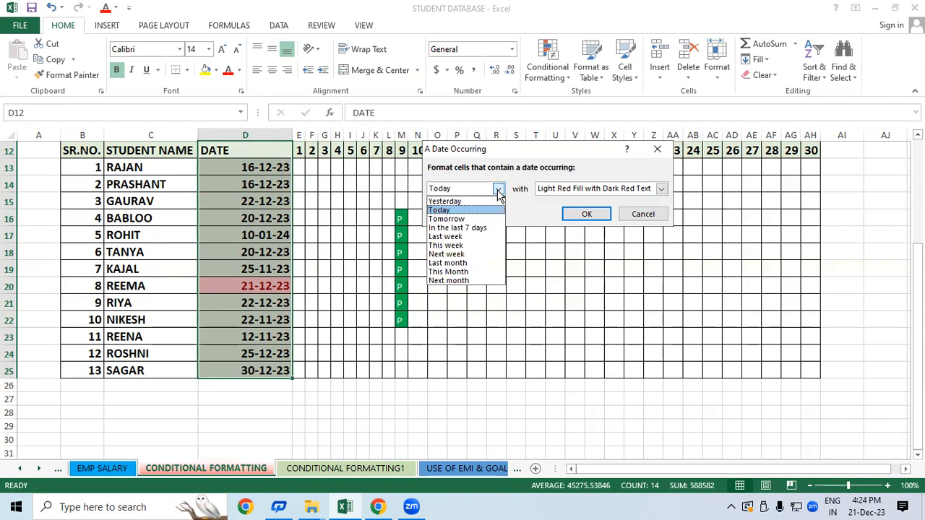
click(486, 231)
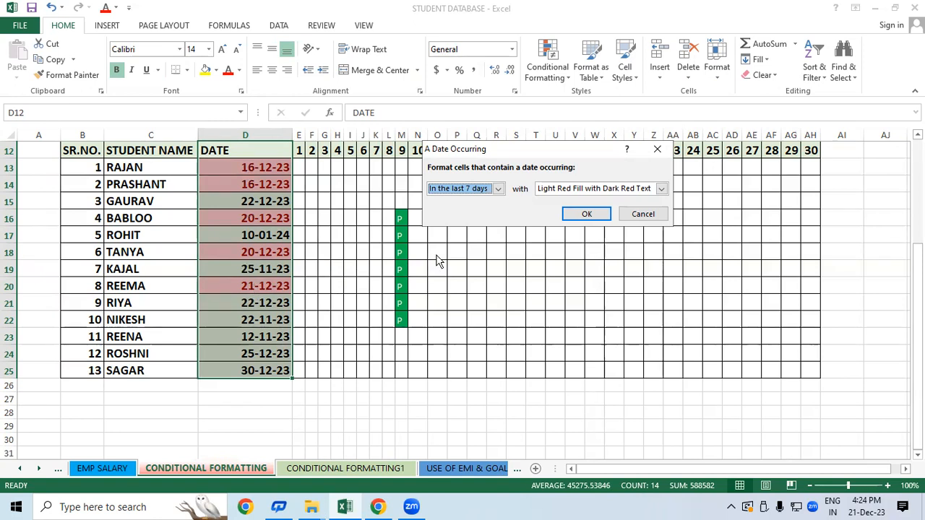
- Preview the date rule on the DATE column for Last week, This week and Next week
click(497, 189)
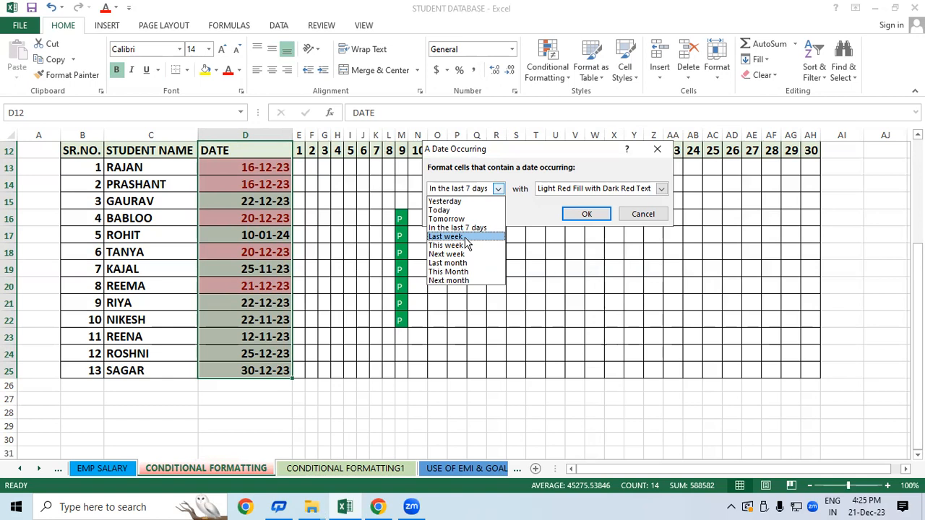
click(468, 238)
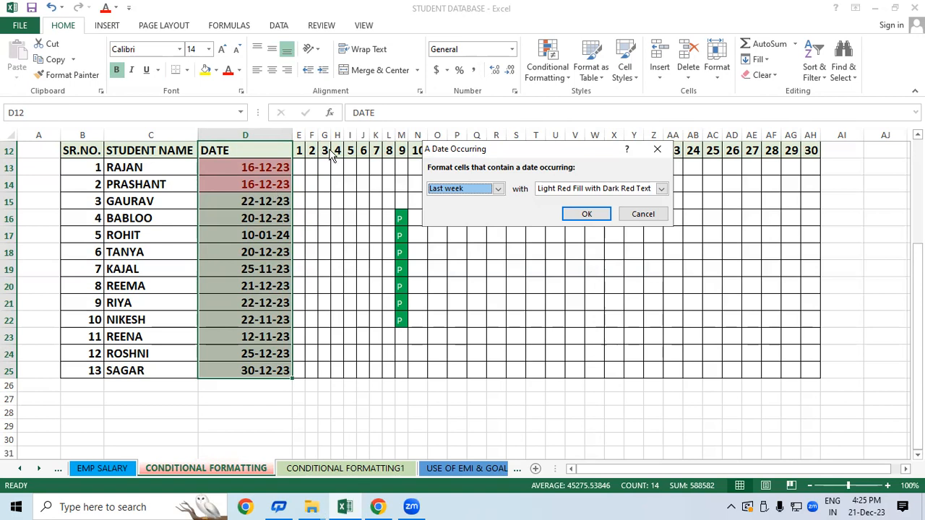
click(496, 190)
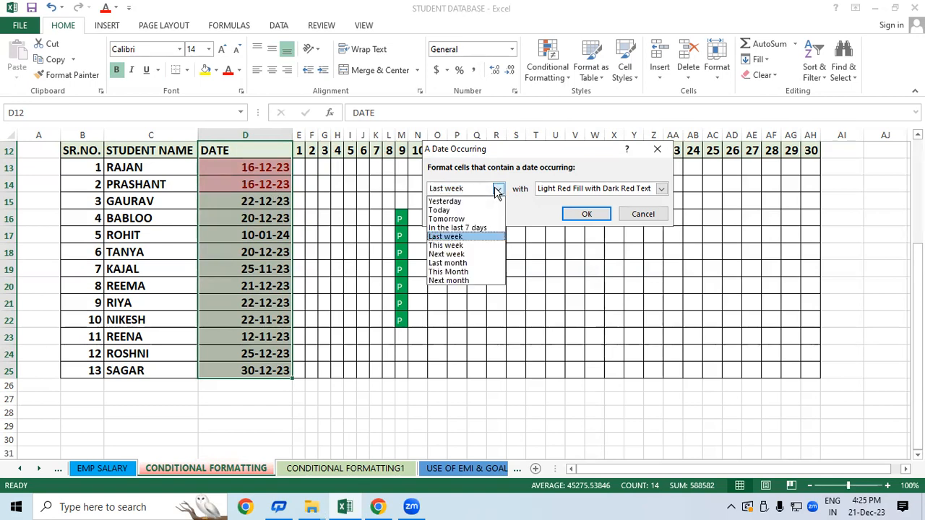
click(474, 246)
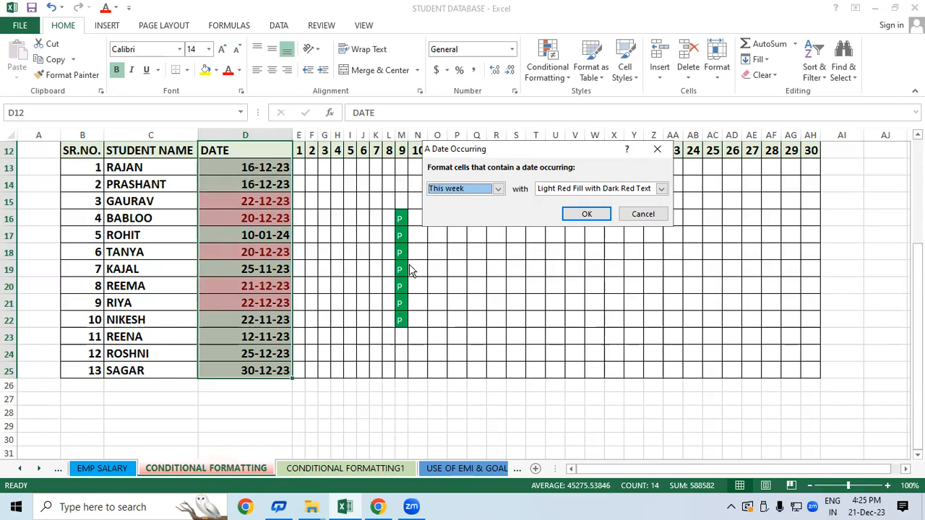
click(498, 189)
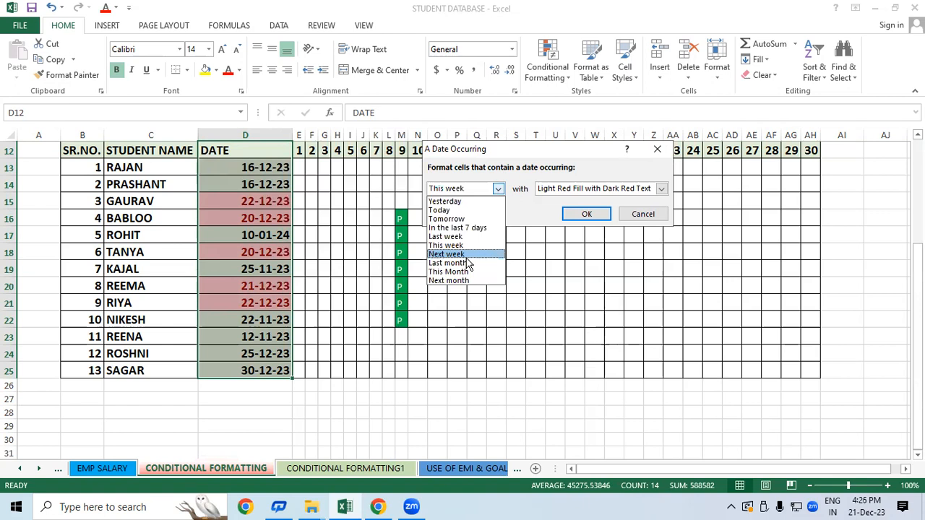
click(446, 253)
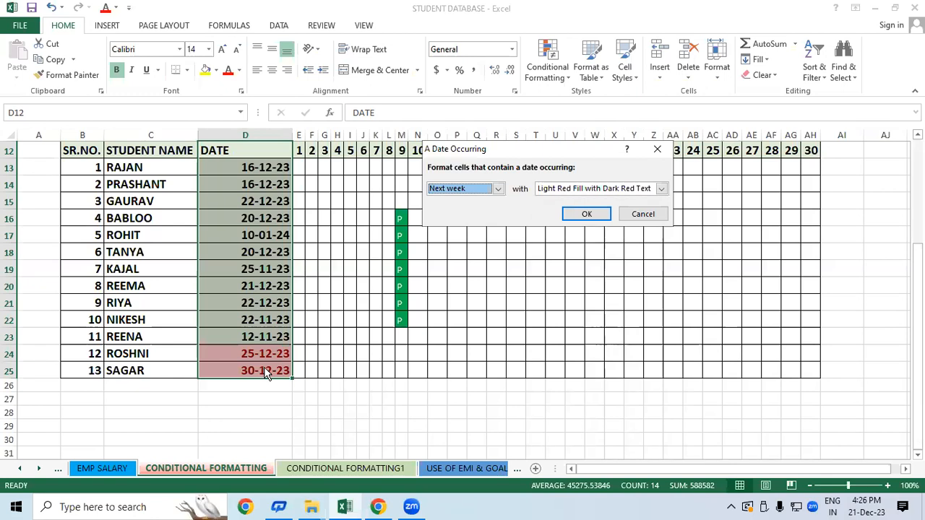
- Preview the date rule for Last month and This Month, ending with its period set to Next month
click(499, 189)
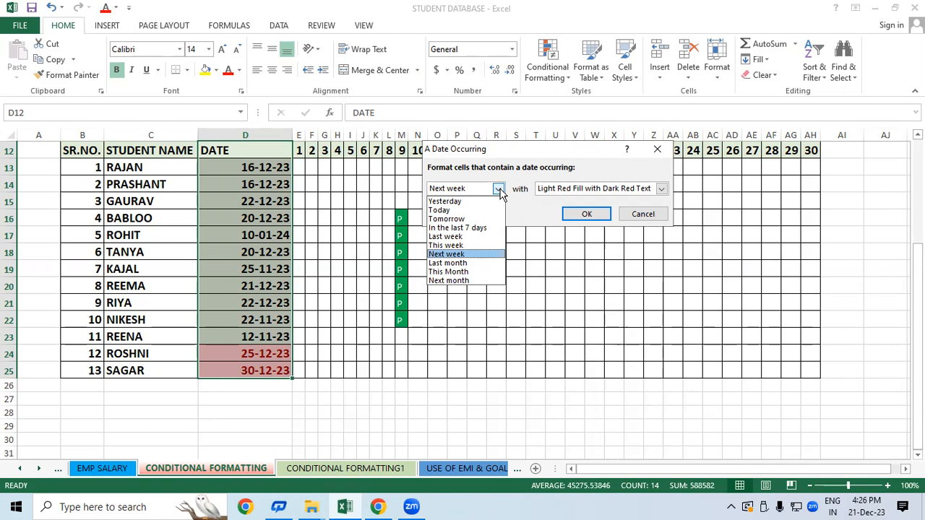
click(450, 263)
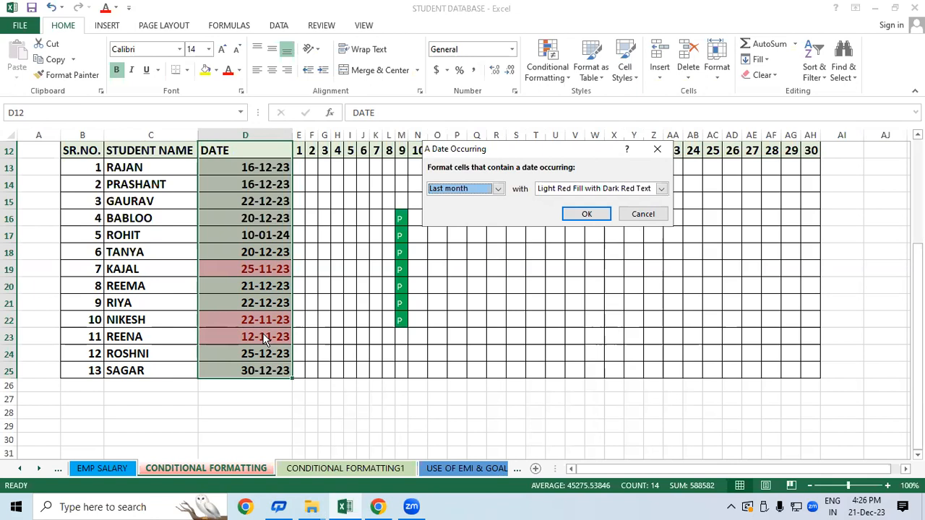
click(498, 189)
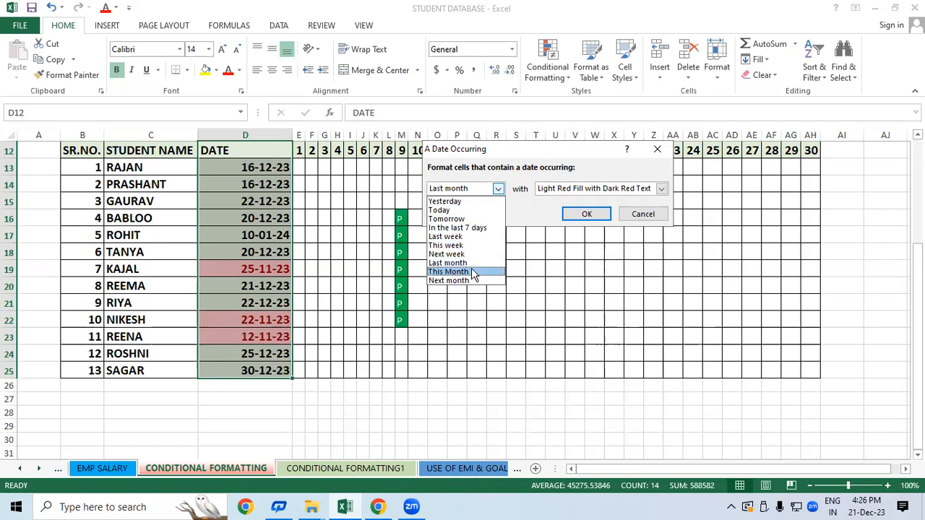
click(473, 273)
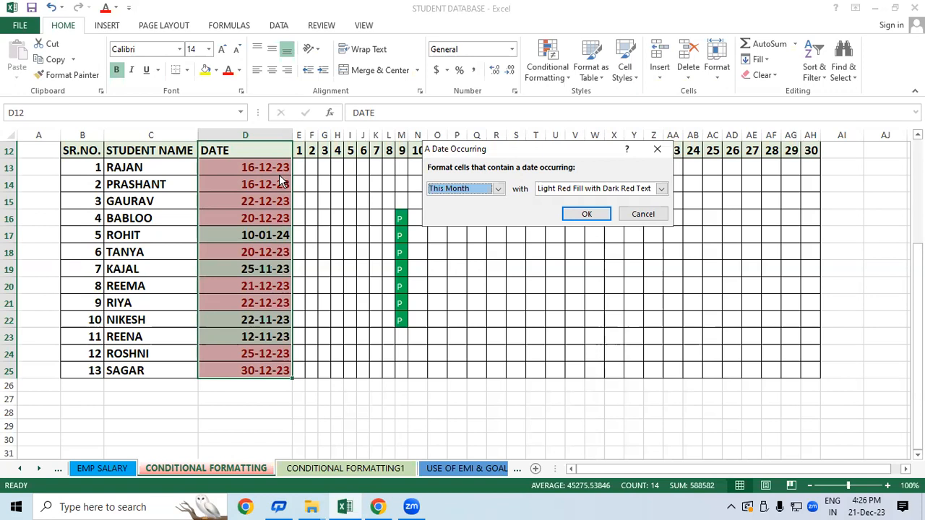
click(499, 188)
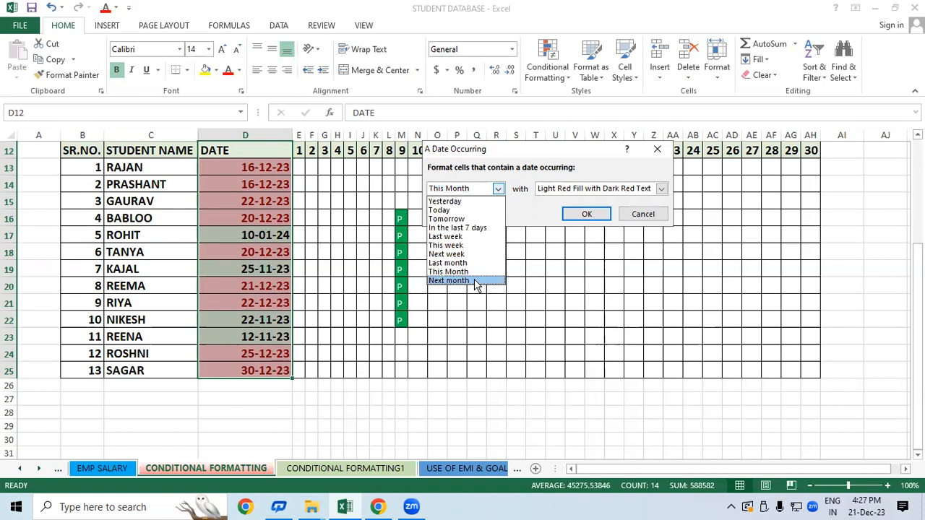
click(474, 281)
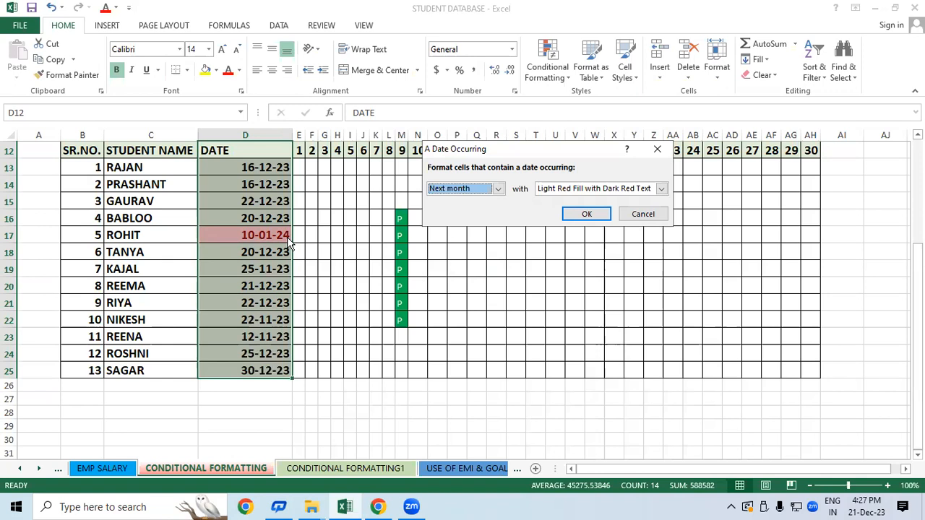
- Close the A Date Occurring rule without applying it and view the available Highlight Cells Rules
click(656, 149)
click(548, 205)
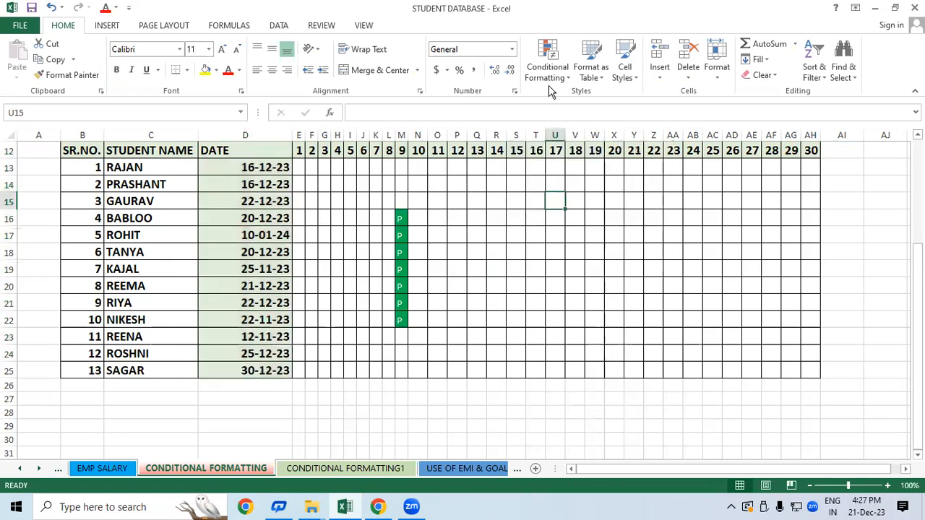
click(547, 62)
mouse_move(598, 97)
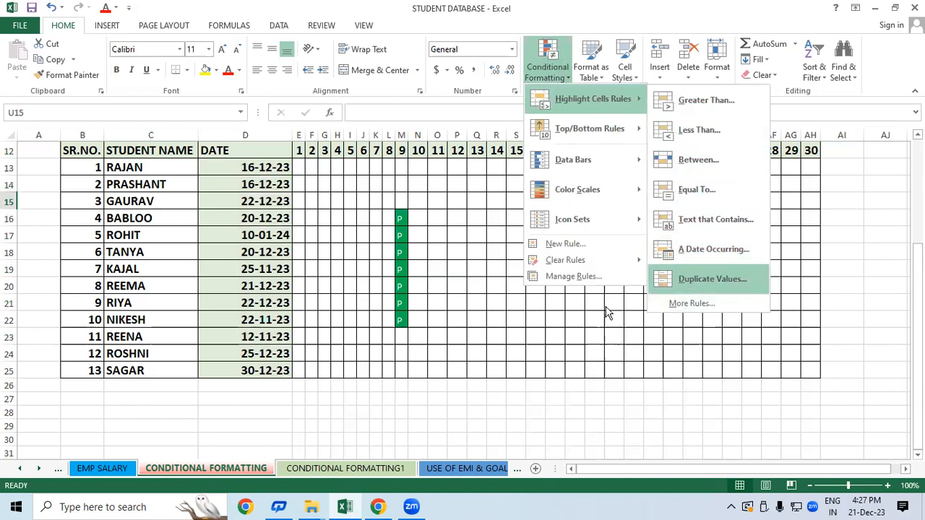
click(488, 266)
- Copy the student names in C13:C25
drag(137, 165, 153, 365)
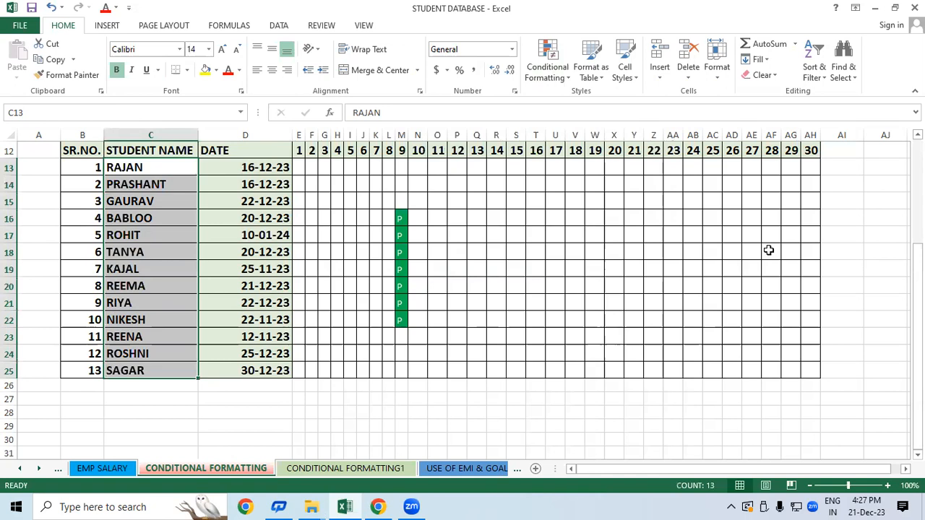
click(769, 250)
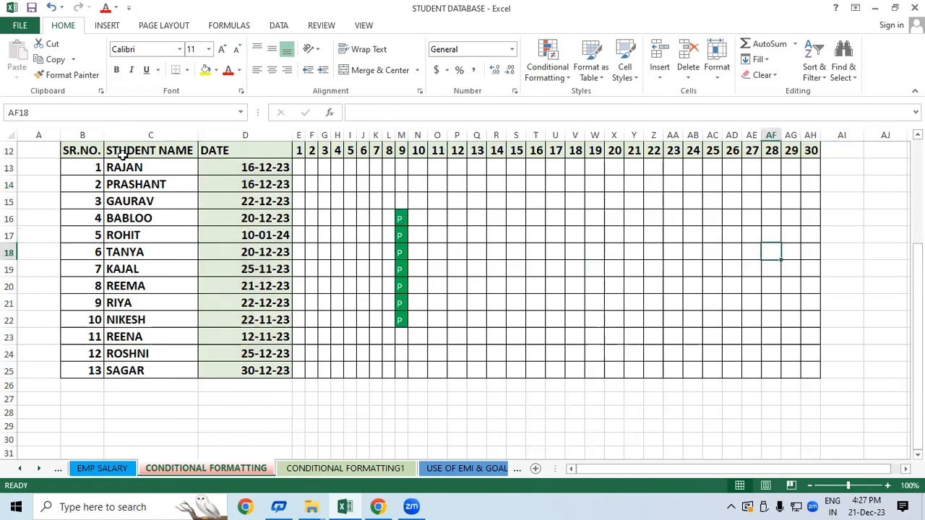
drag(132, 167, 150, 372)
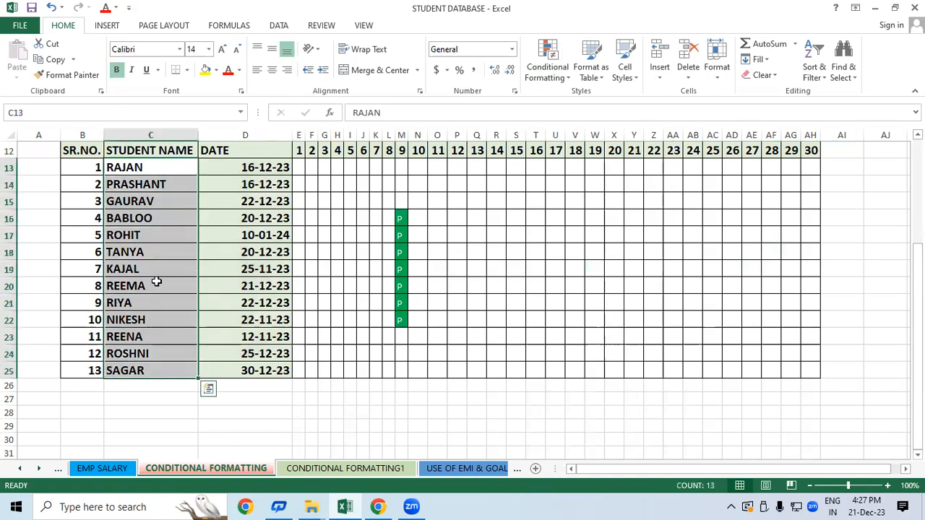
right_click(159, 286)
click(190, 35)
scroll(197, 168, up, 2)
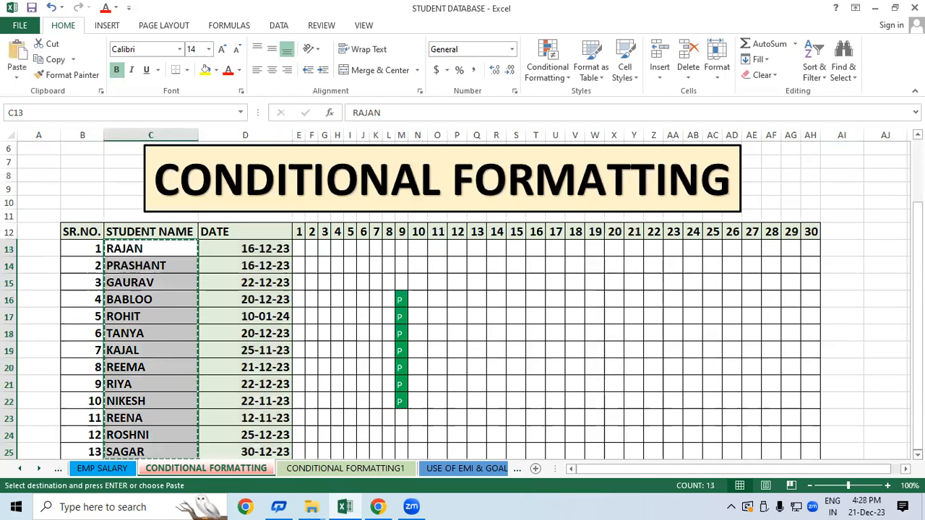
scroll(463, 332, down, 1)
scroll(121, 135, down, 4)
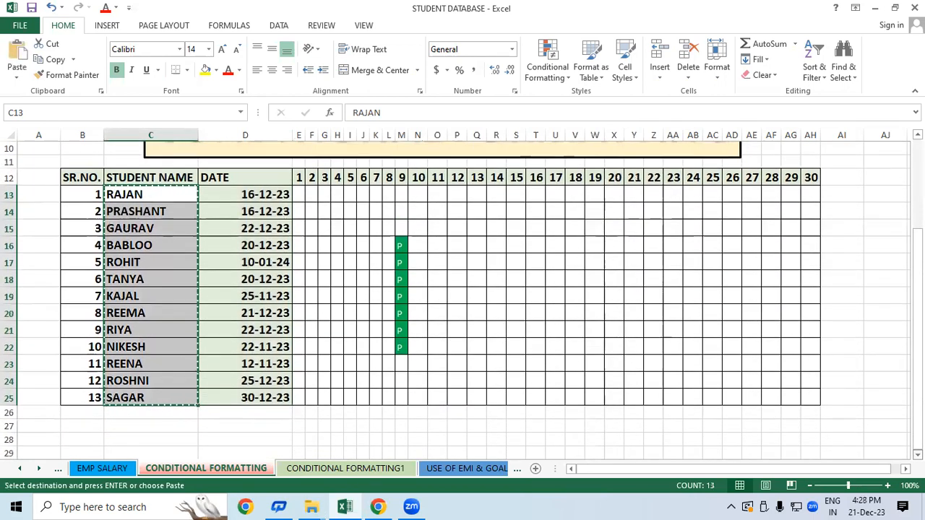
- Copy the student names in C20:C25 and paste them below the list, starting at C26
drag(145, 184, 161, 266)
right_click(160, 238)
click(190, 247)
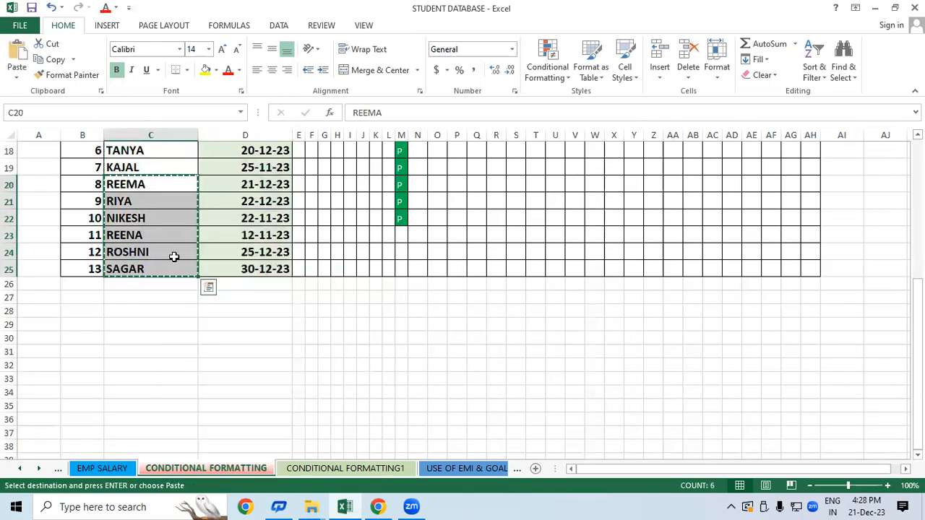
click(108, 287)
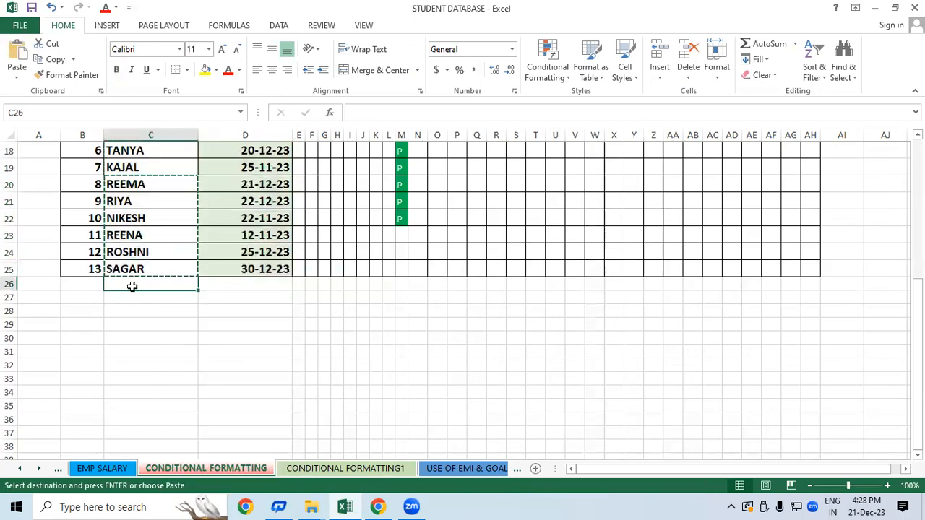
right_click(133, 291)
click(162, 76)
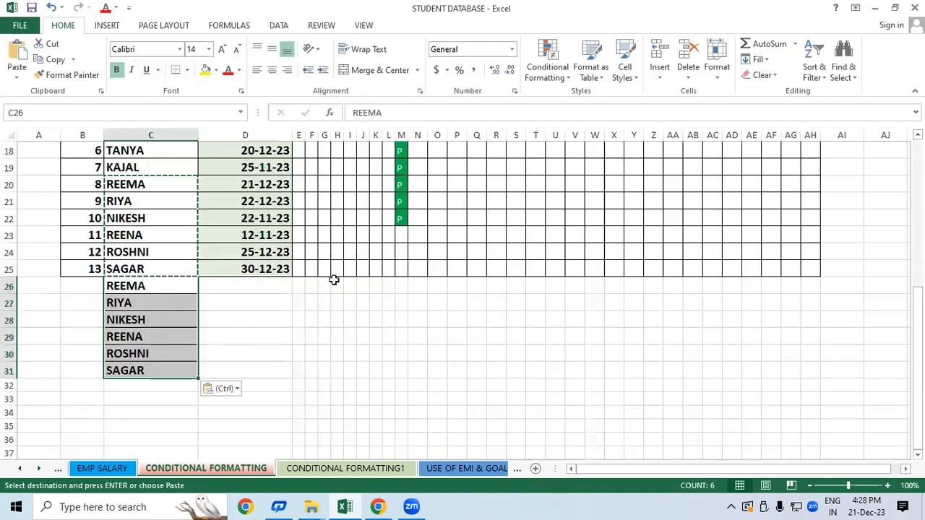
click(376, 306)
click(605, 380)
key(Home)
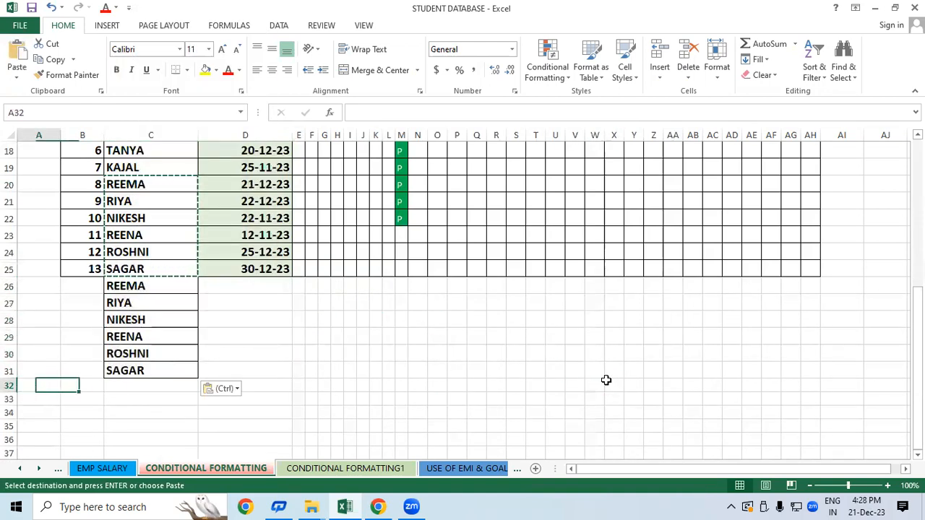
double_click(531, 358)
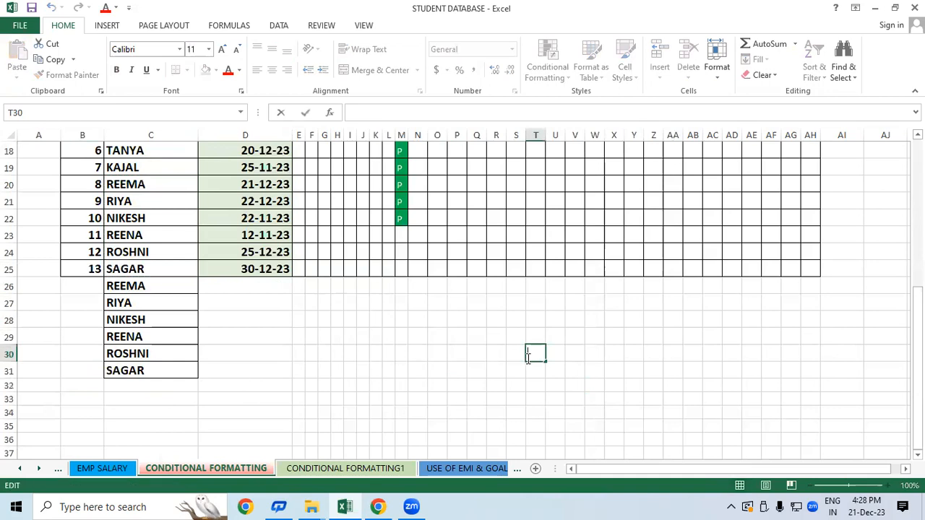
- Continue the SR.NO. series down to 19 beside the pasted student names
drag(79, 217, 138, 380)
click(338, 357)
drag(89, 217, 95, 237)
- Apply all borders to the extended table range B22:AH32
drag(133, 271, 810, 383)
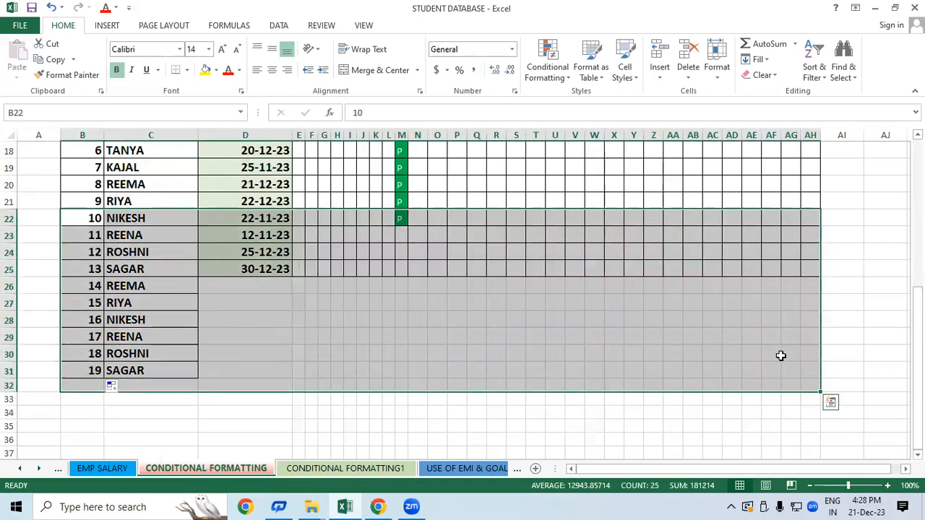
click(187, 71)
click(217, 186)
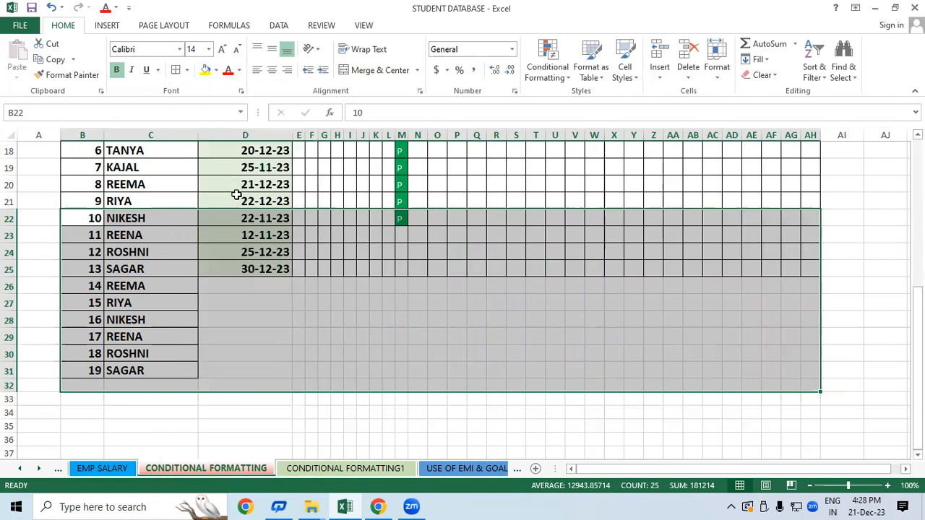
click(476, 304)
- Highlight duplicate values in the STUDENT NAME column, C12:C31, with Light Red Fill with Dark Red Text
mouse_move(916, 340)
mouse_down()
mouse_move(917, 242)
mouse_move(917, 333)
mouse_up()
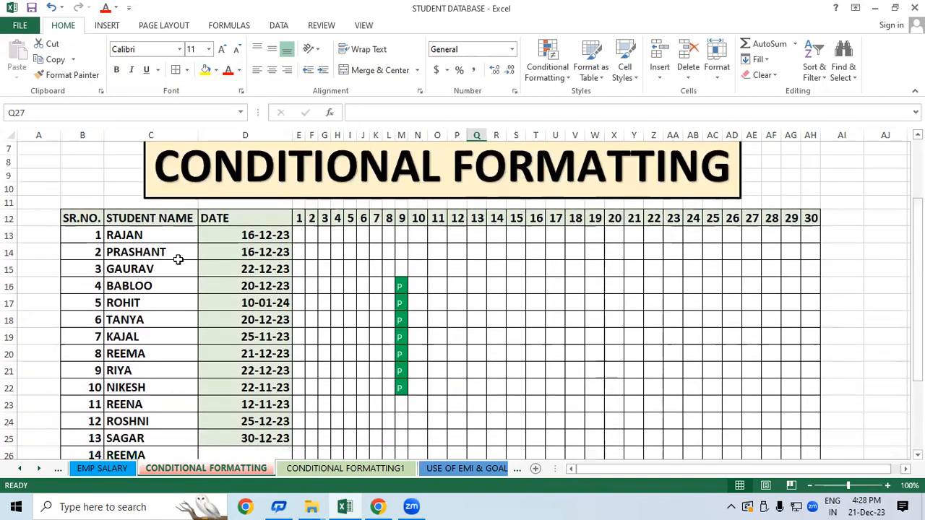
click(151, 222)
drag(155, 250, 163, 431)
scroll(535, 262, down, 1)
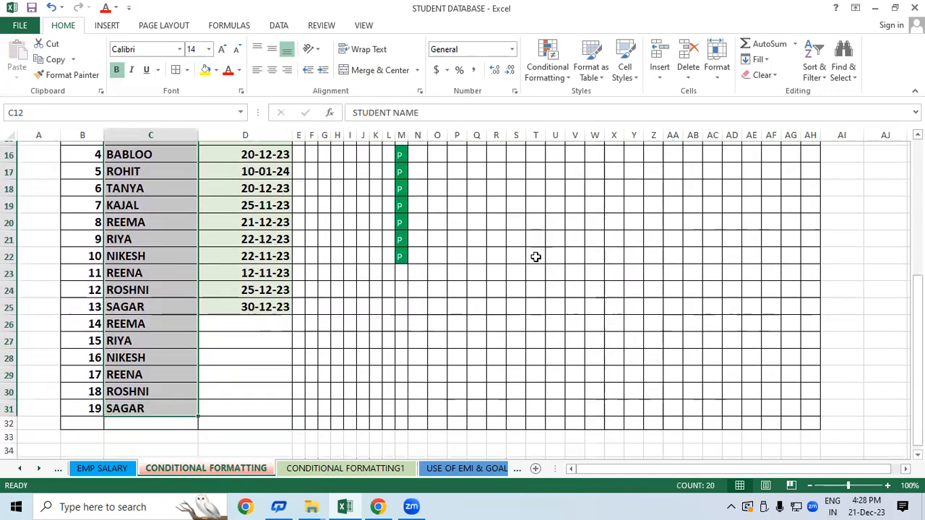
drag(916, 311, 916, 155)
click(547, 70)
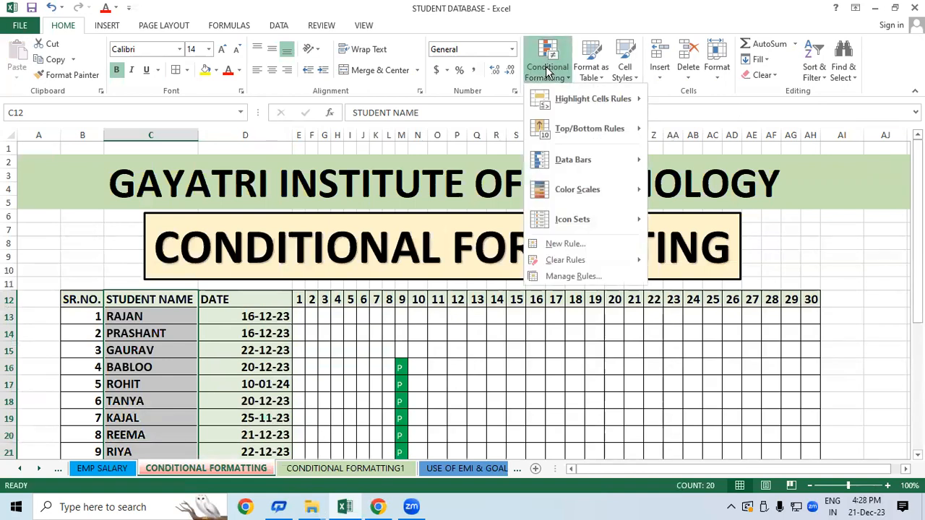
mouse_move(592, 98)
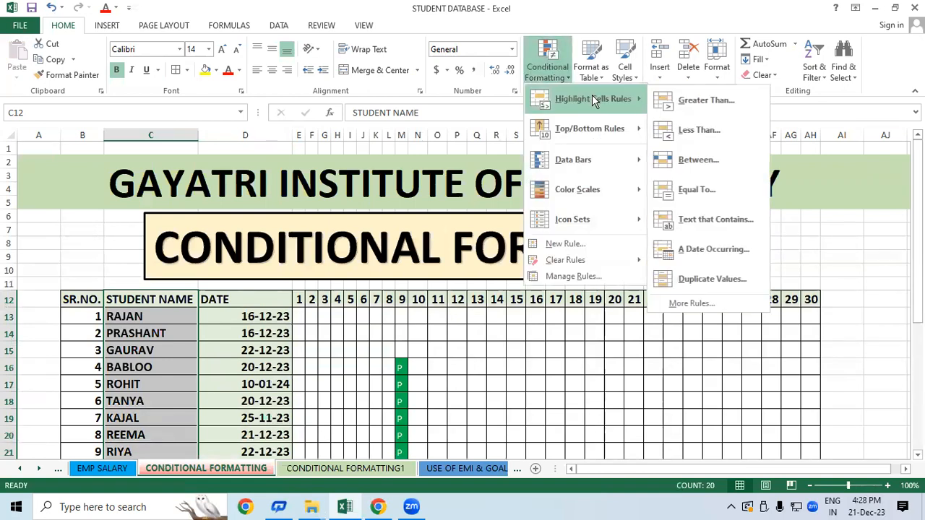
click(743, 273)
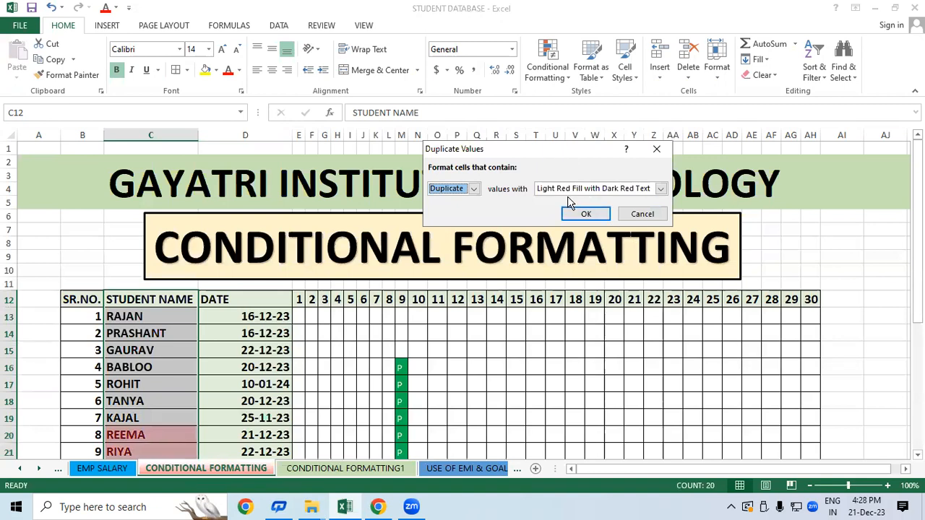
click(585, 215)
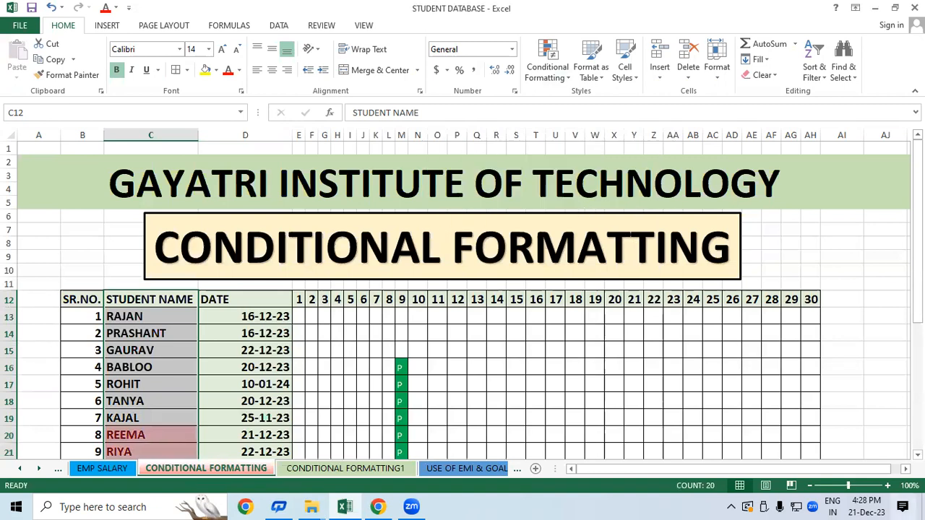
- Examine which entries in the STUDENT NAME column are highlighted as duplicates
scroll(462, 300, down, 4)
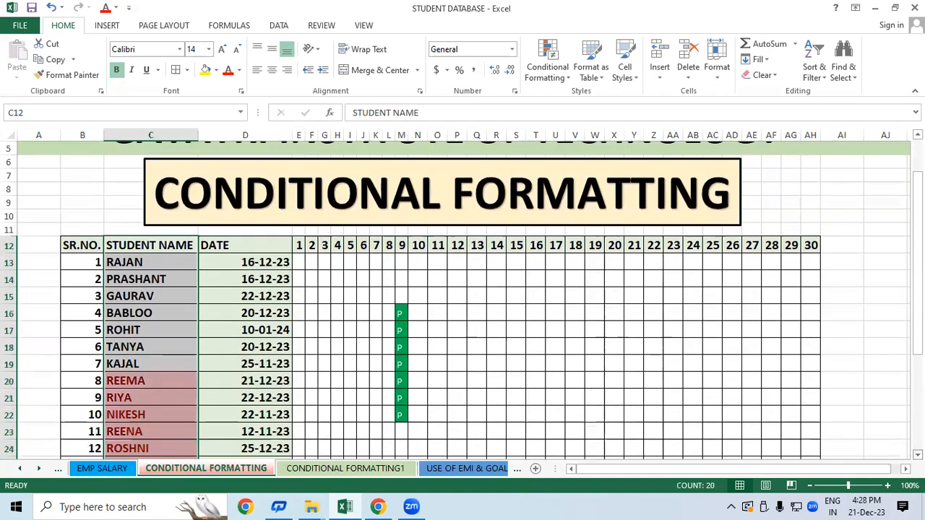
scroll(795, 347, down, 2)
click(691, 268)
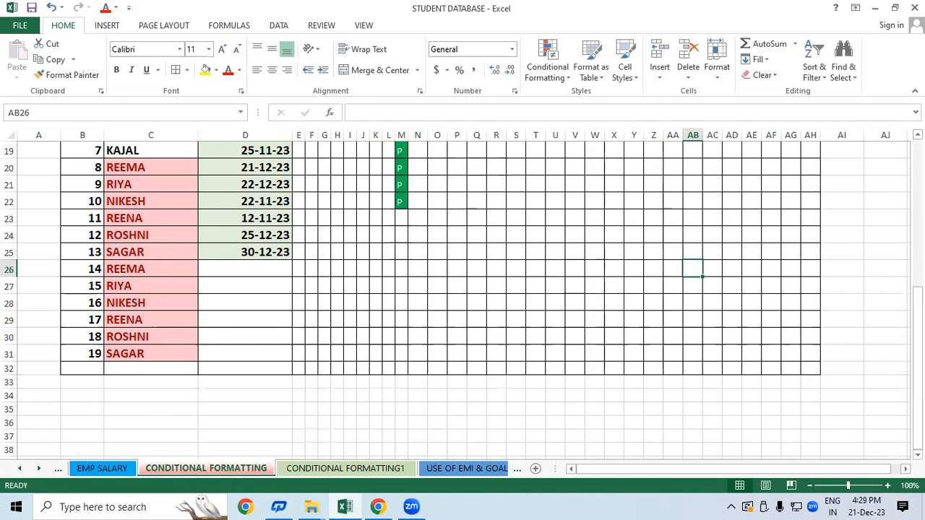
scroll(462, 300, up, 1)
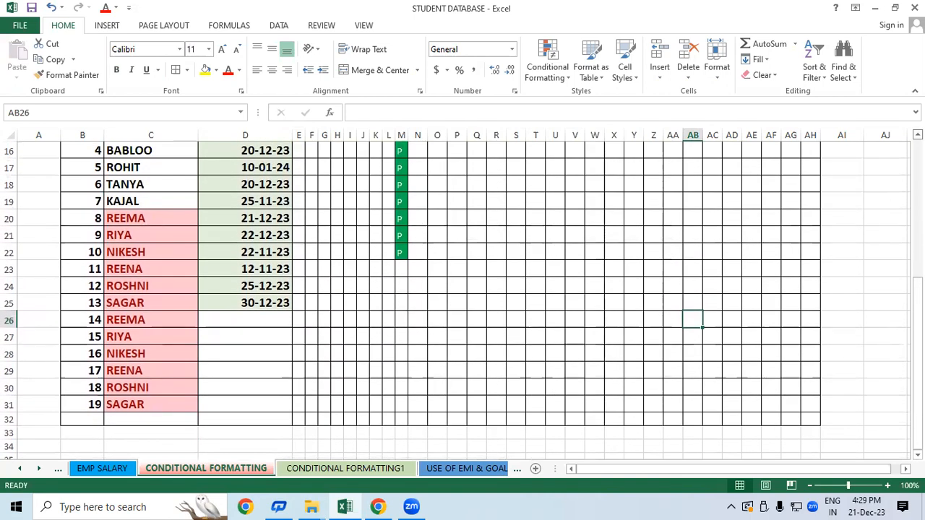
click(652, 267)
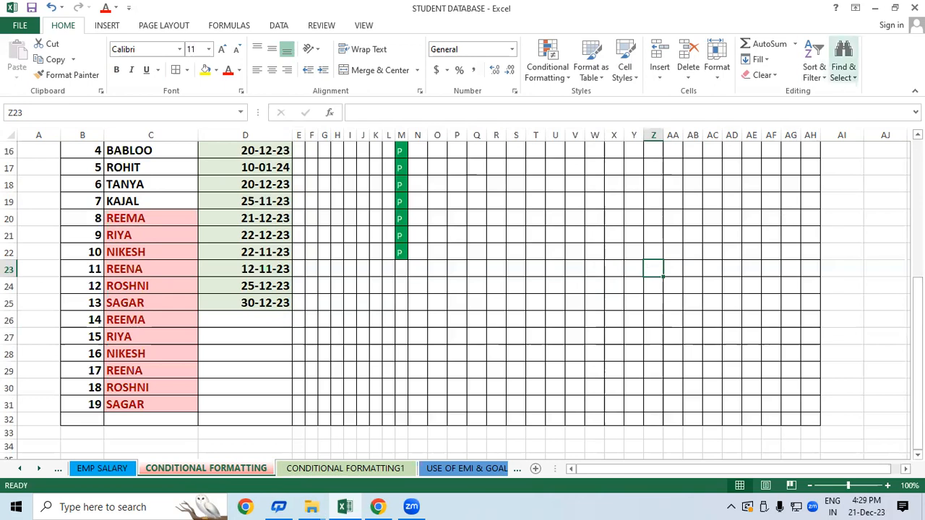
drag(174, 165, 167, 288)
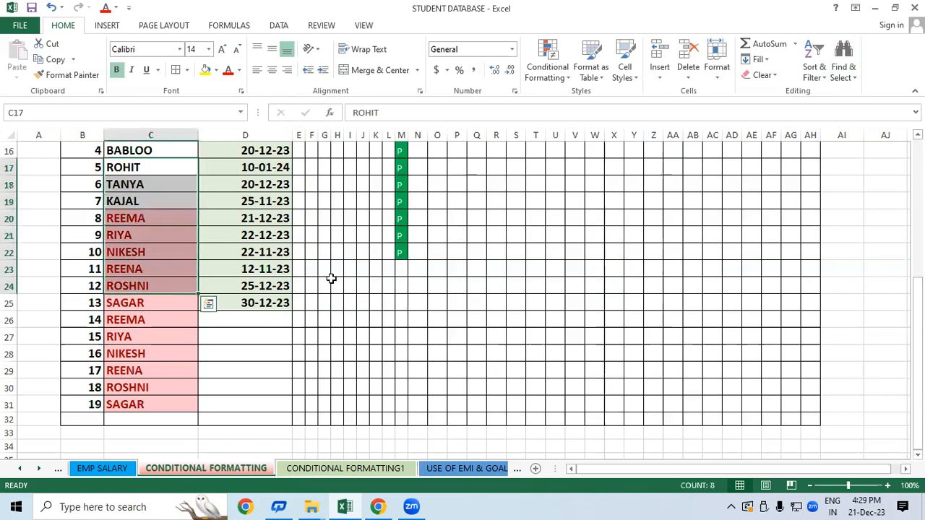
click(433, 282)
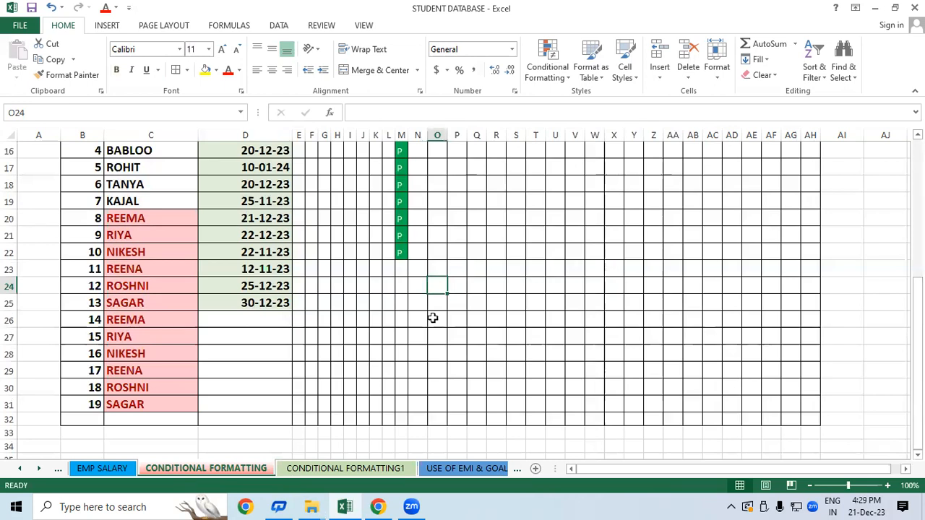
scroll(432, 316, up, 2)
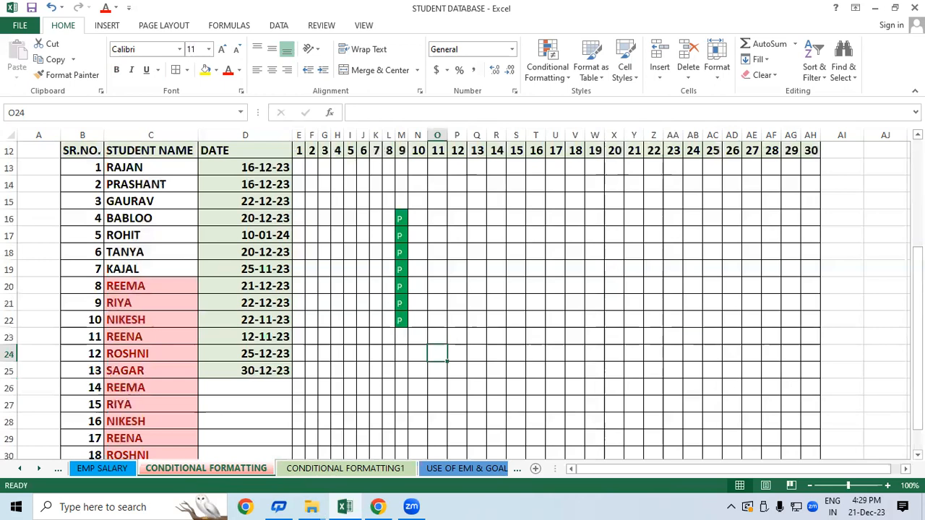
scroll(462, 300, down, 1)
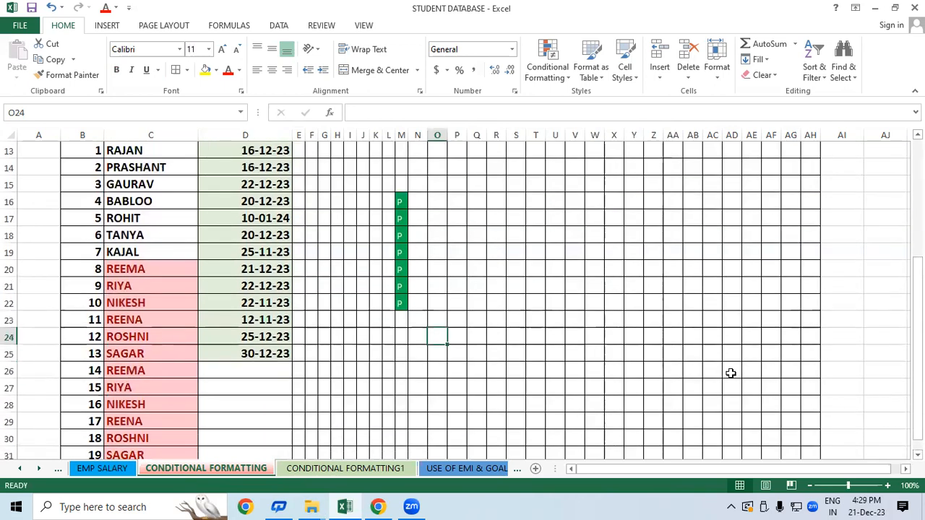
click(731, 373)
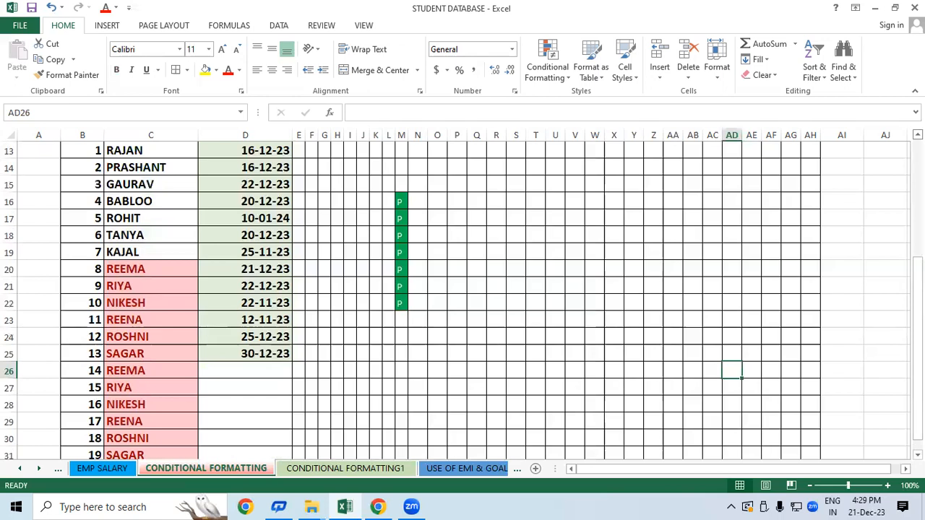
- Remove the duplicates from the STUDENT NAME column, C12:C31, continuing with the current selection and treating the first row as a header
click(918, 135)
click(917, 135)
drag(186, 166, 143, 419)
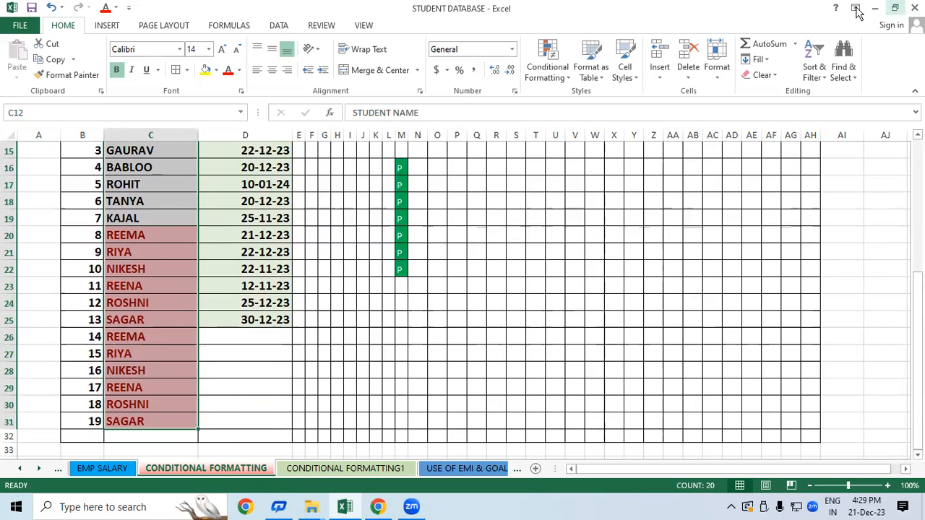
click(267, 27)
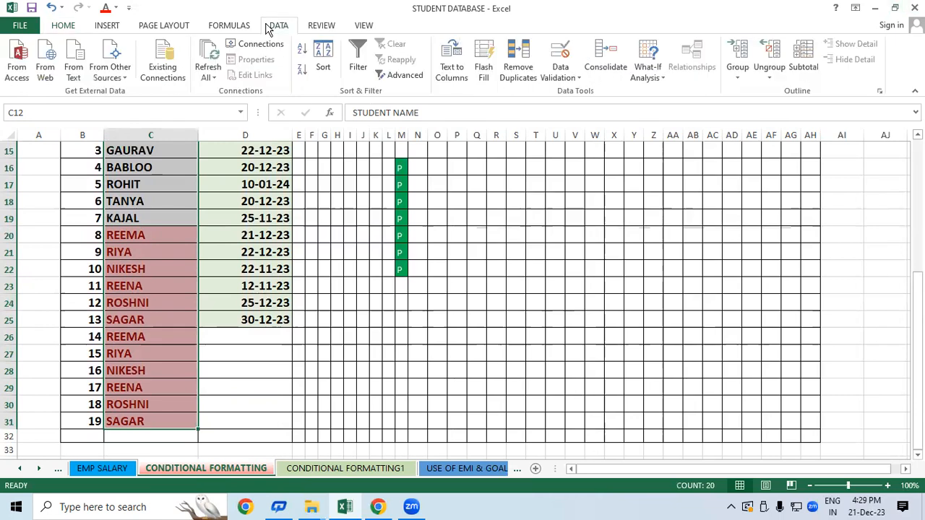
click(514, 73)
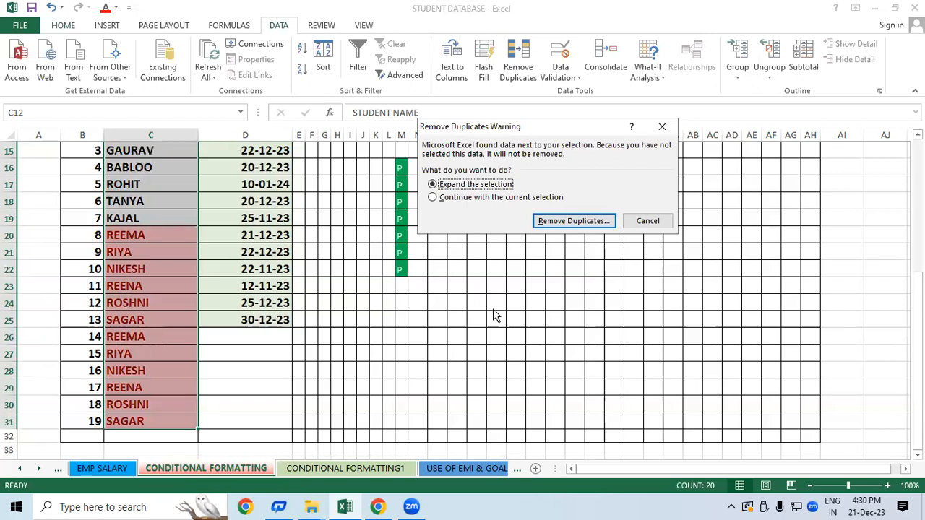
click(455, 198)
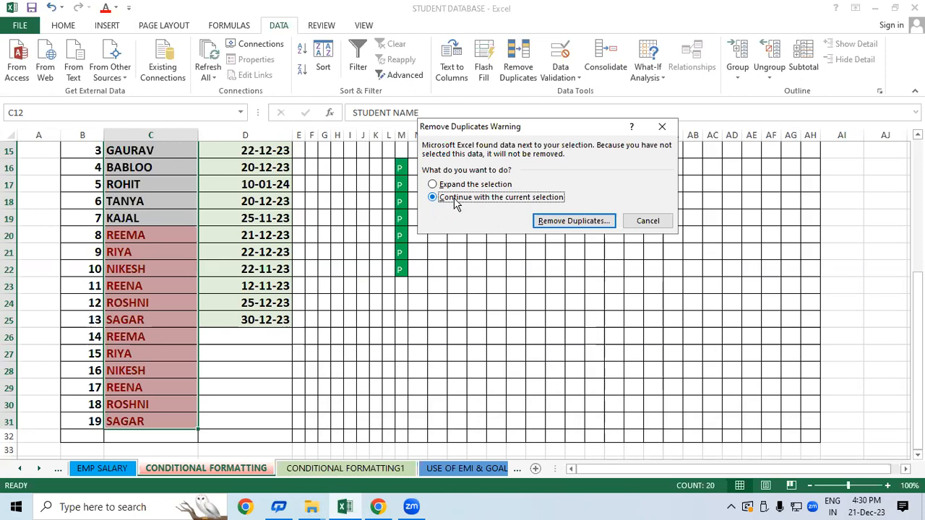
click(594, 221)
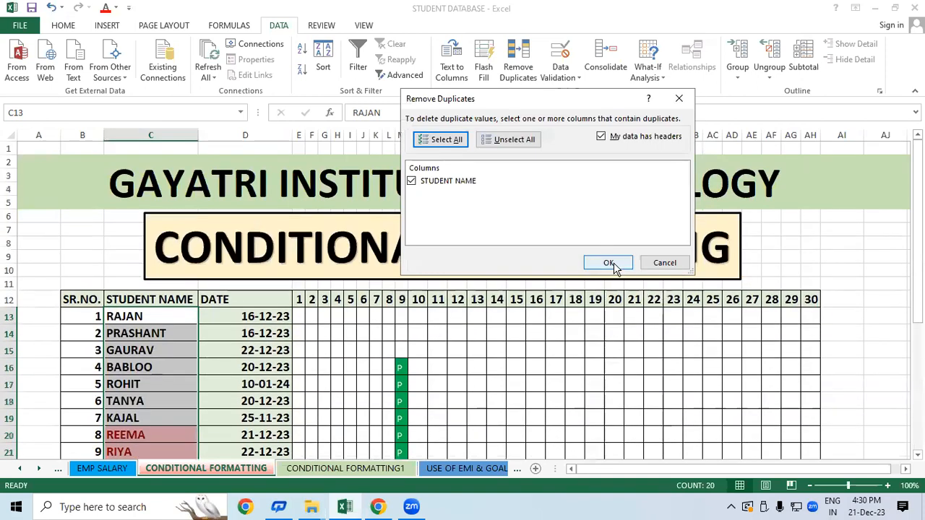
click(611, 264)
click(483, 289)
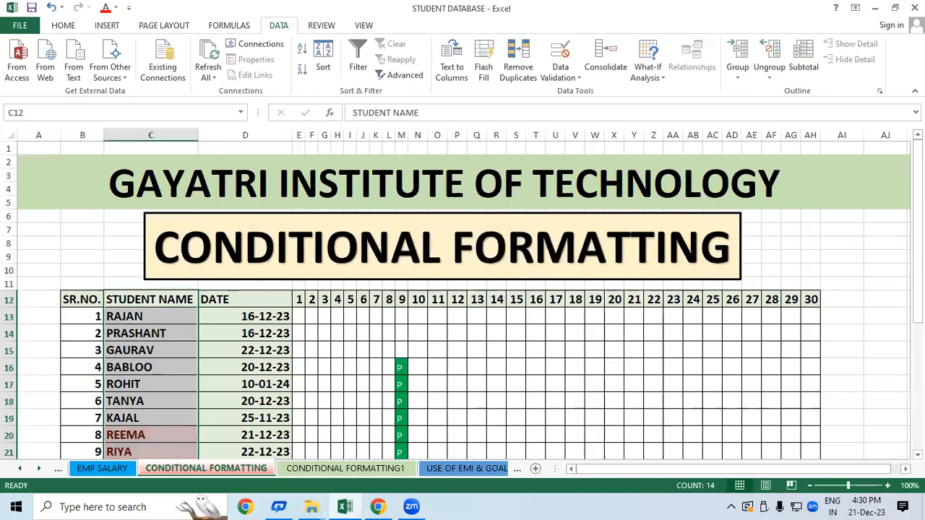
- Check the STUDENT NAME column down to row 31 for remaining duplicates and empty rows
drag(917, 194, 918, 320)
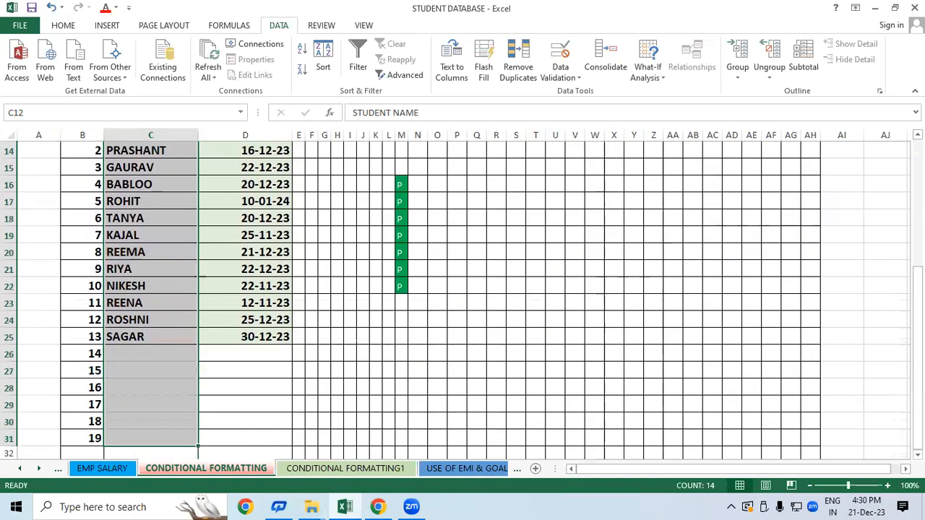
click(692, 307)
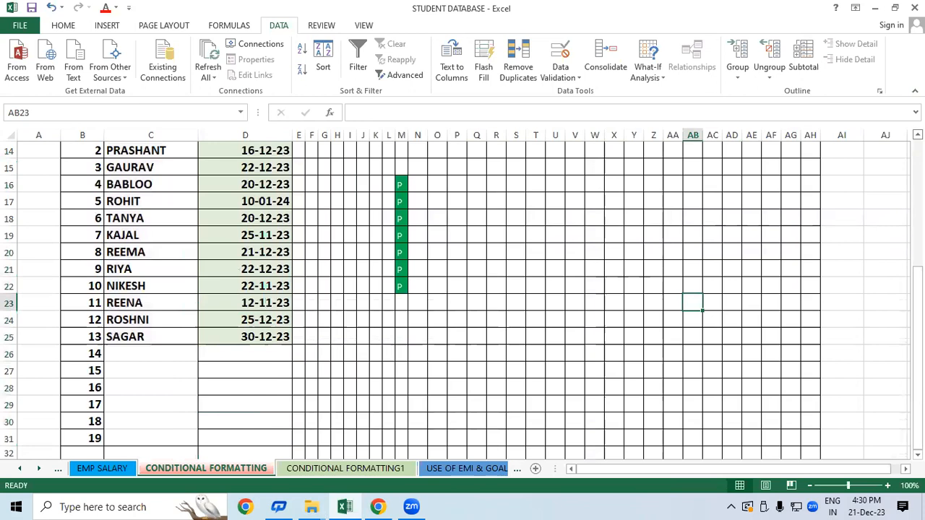
click(917, 135)
click(567, 352)
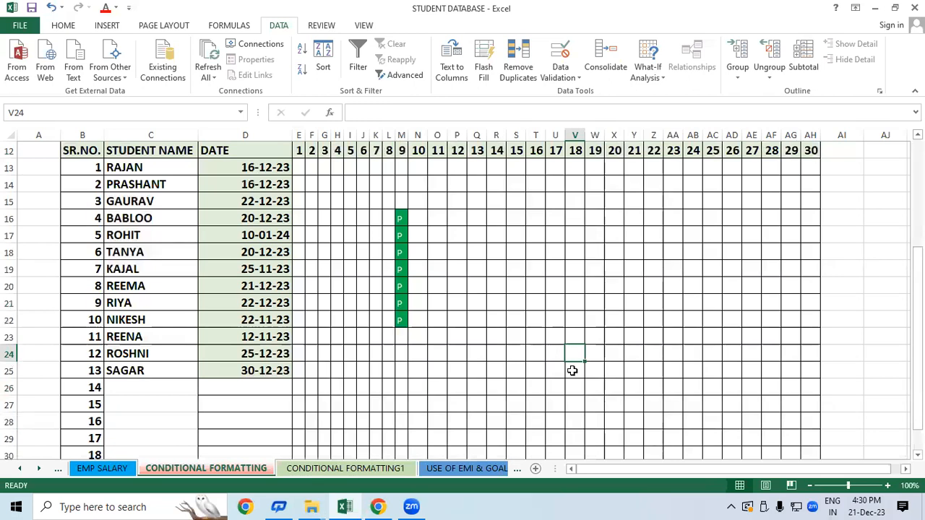
click(572, 370)
click(73, 29)
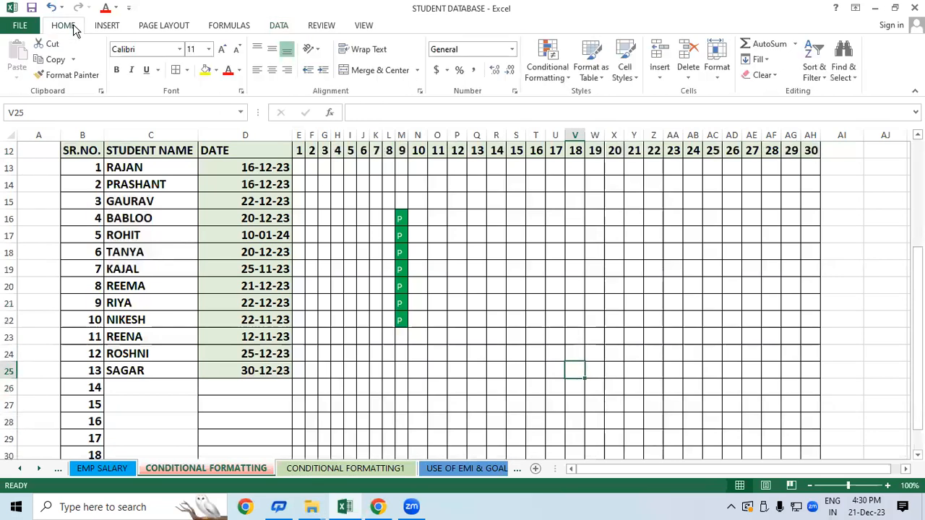
click(547, 64)
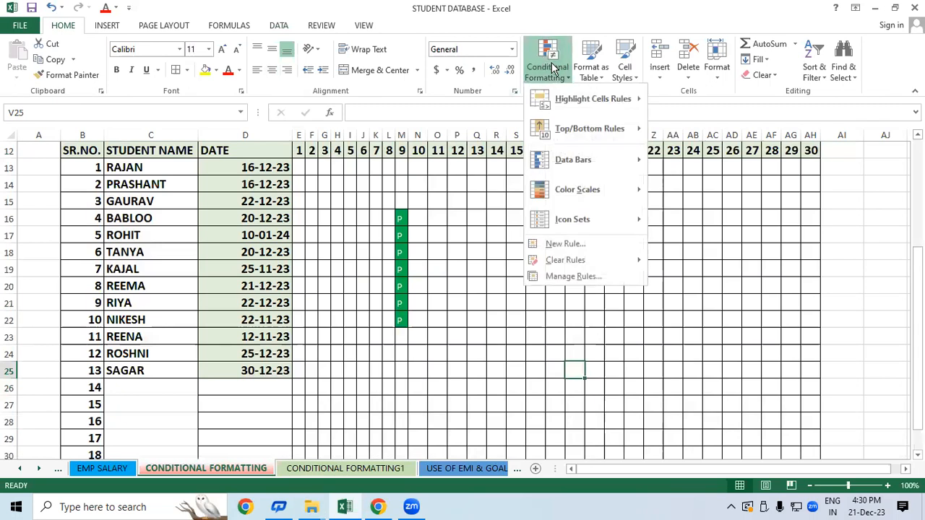
mouse_move(578, 121)
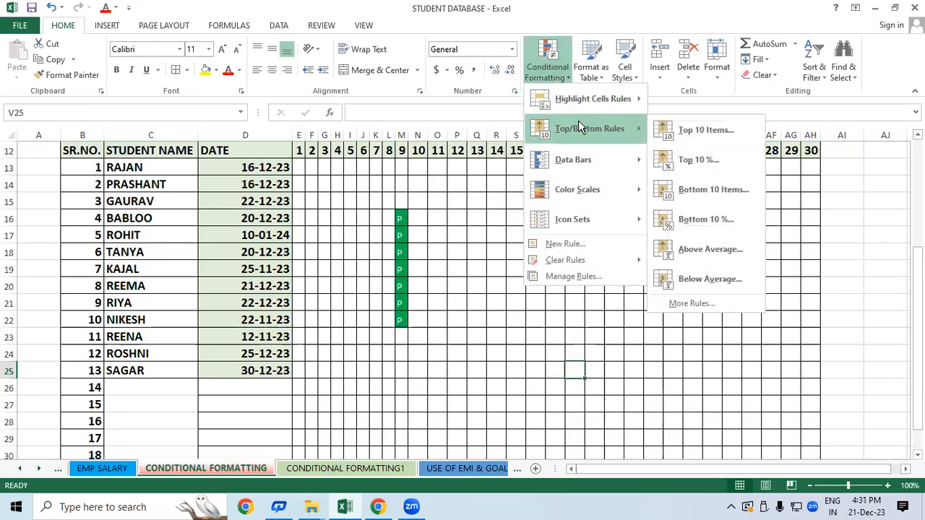
mouse_move(602, 105)
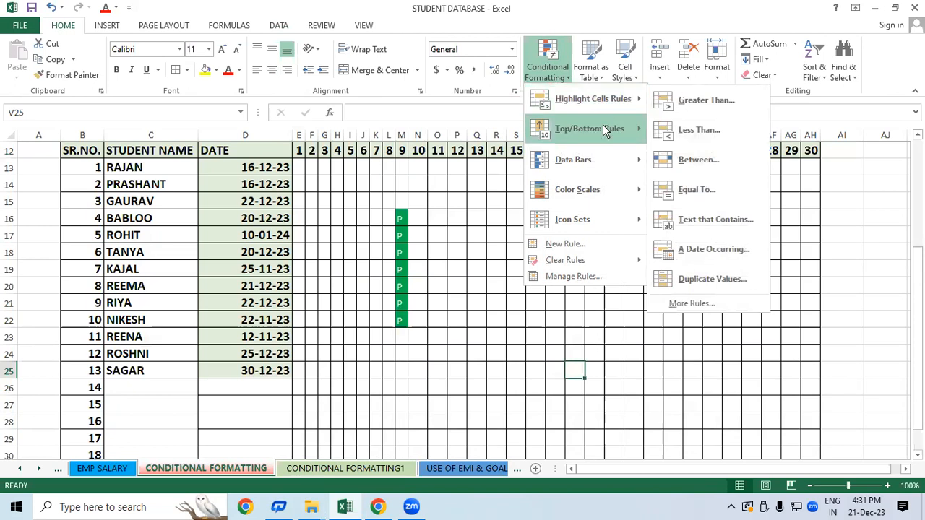
mouse_move(609, 128)
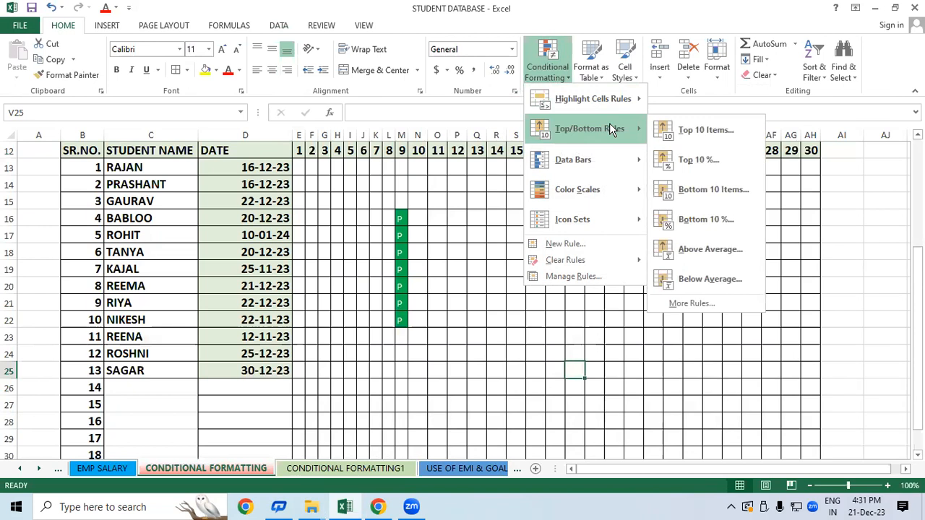
click(428, 297)
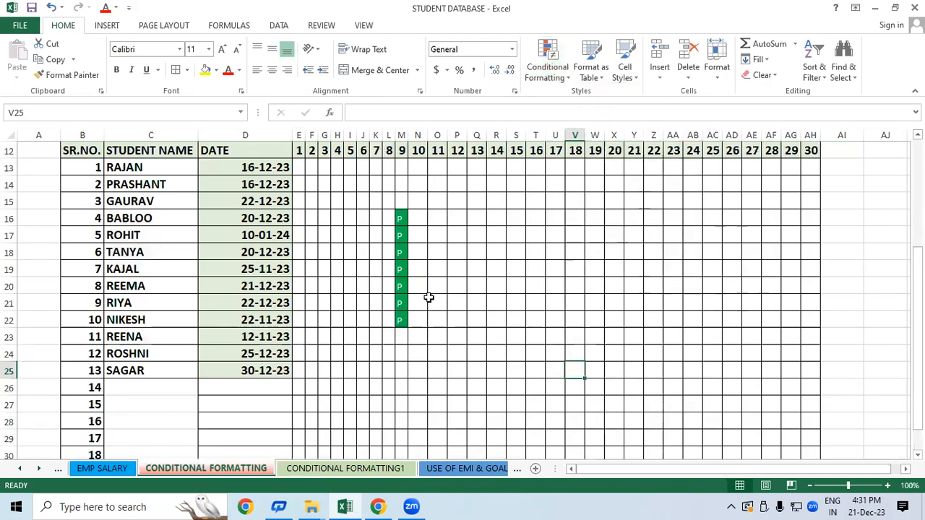
click(429, 297)
- Switch to the CONDITIONAL FORMATTING1 sheet with the student marks table
click(324, 469)
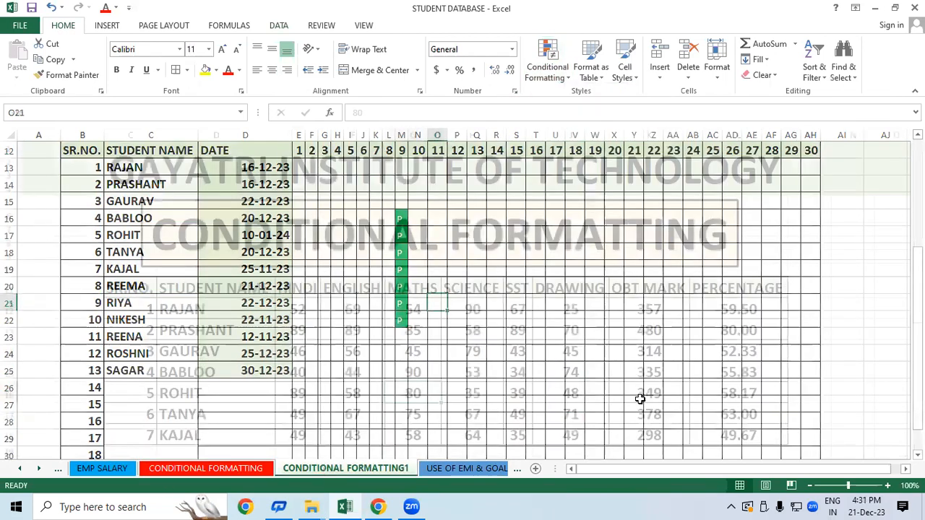
scroll(842, 368, down, 1)
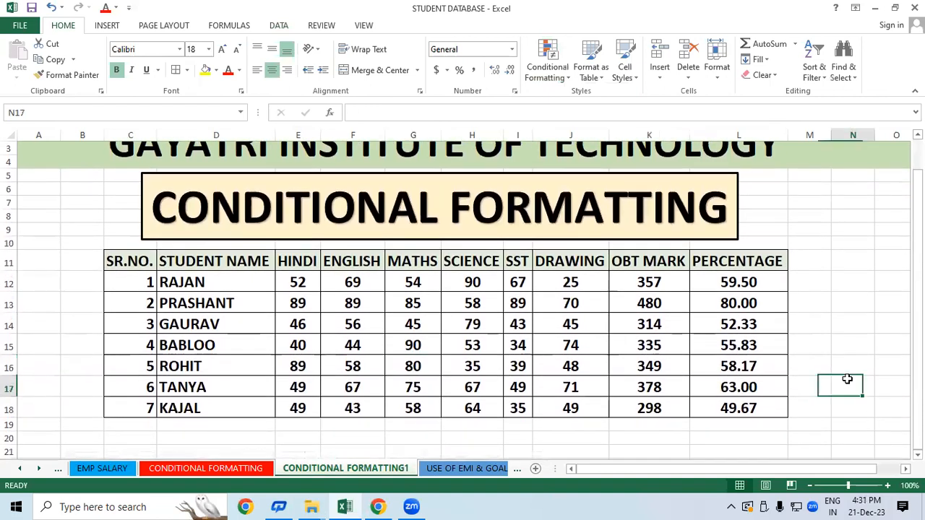
click(438, 286)
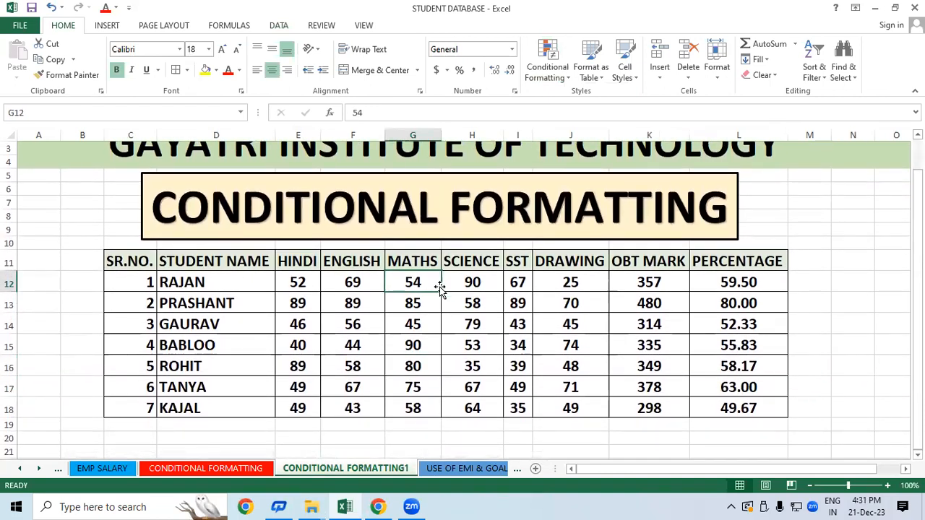
- Highlight the top 10 items among the subject marks, E12:J18, with Light Red Fill with Dark Red Text
drag(296, 282, 575, 409)
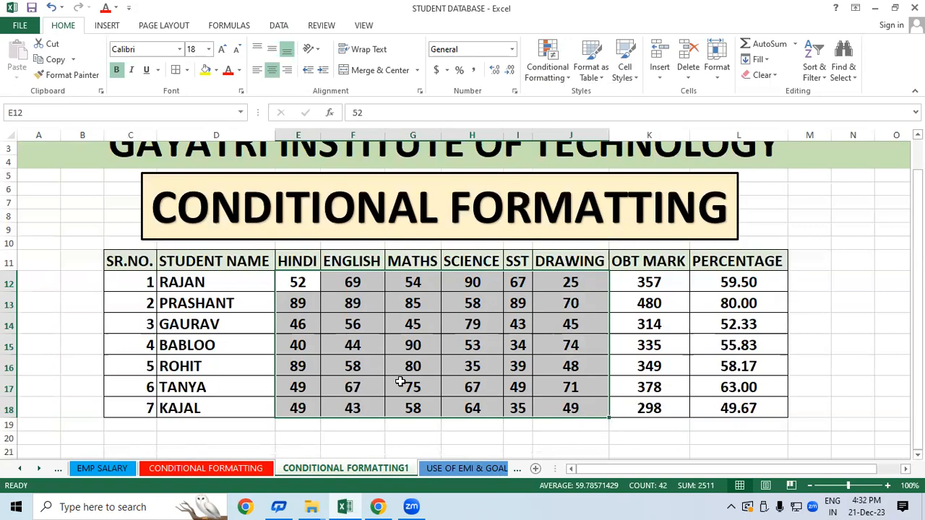
click(555, 72)
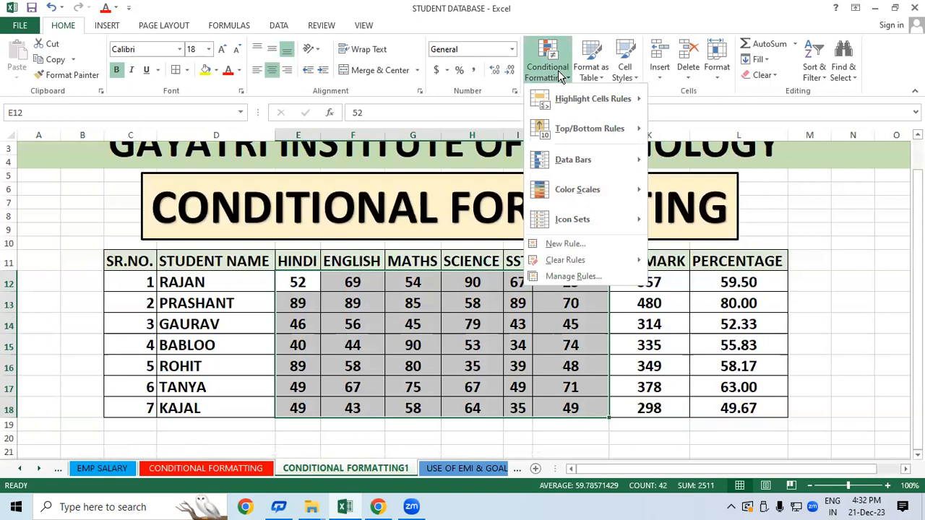
mouse_move(638, 141)
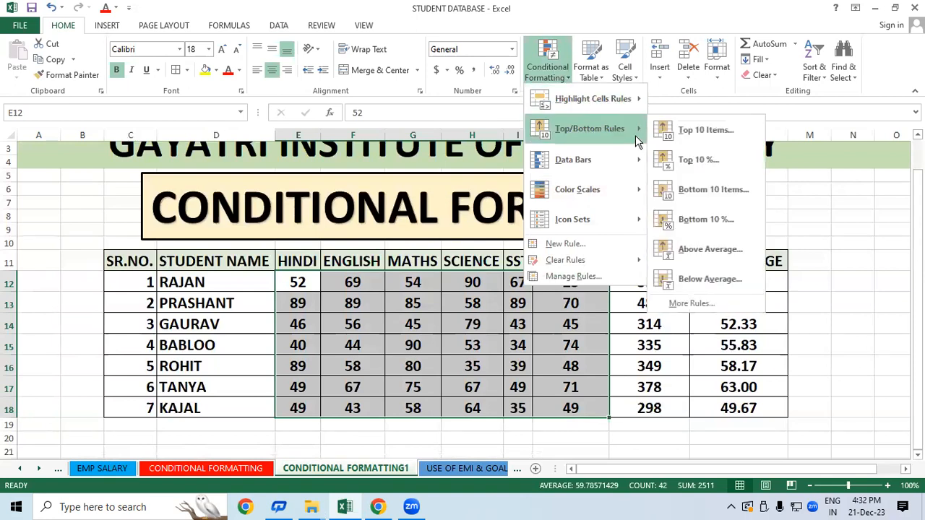
click(696, 137)
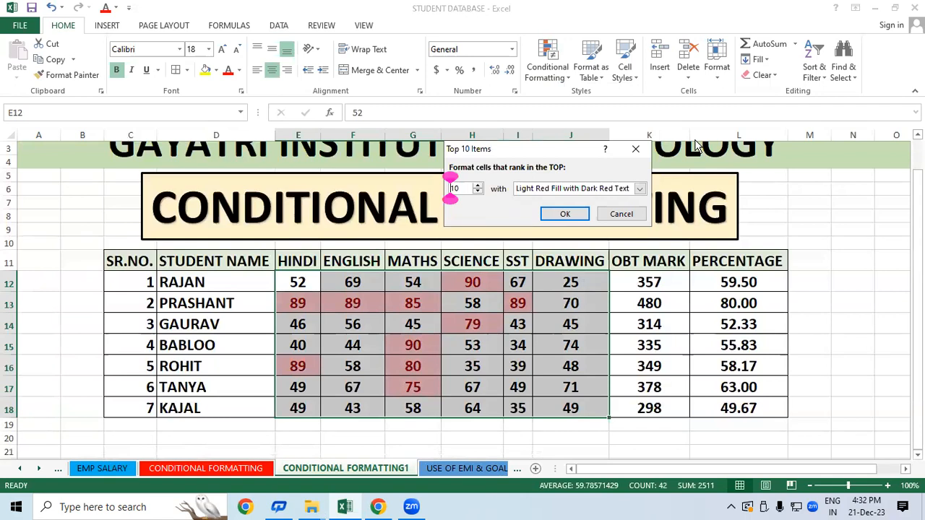
click(560, 214)
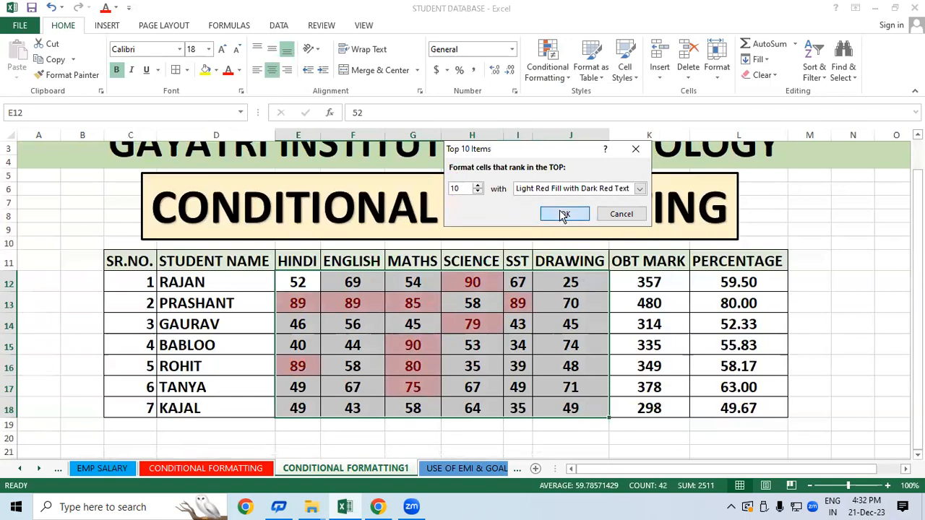
click(570, 324)
click(711, 345)
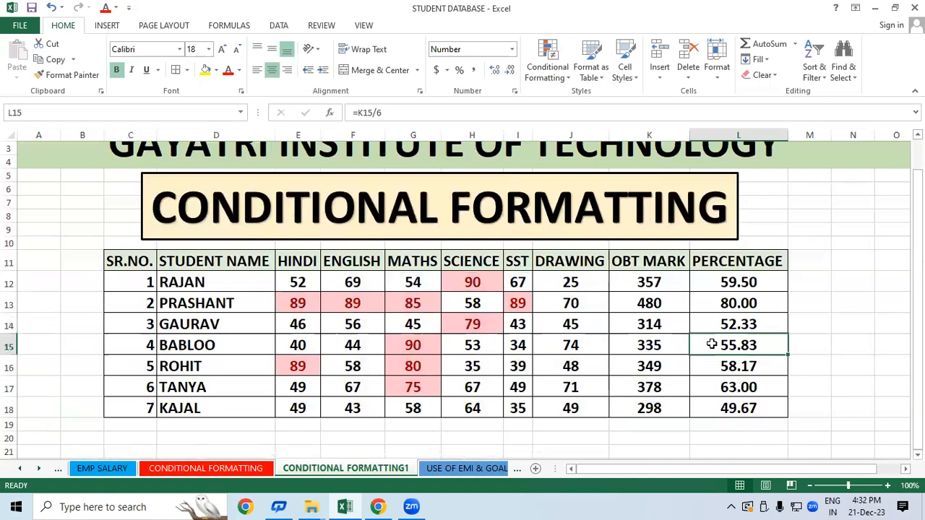
click(427, 362)
click(427, 385)
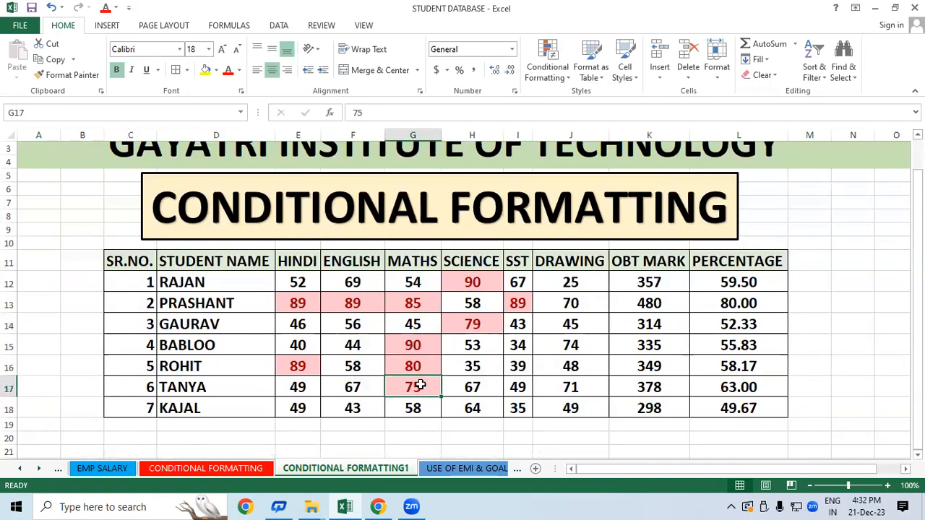
click(584, 308)
drag(410, 387, 297, 302)
click(650, 366)
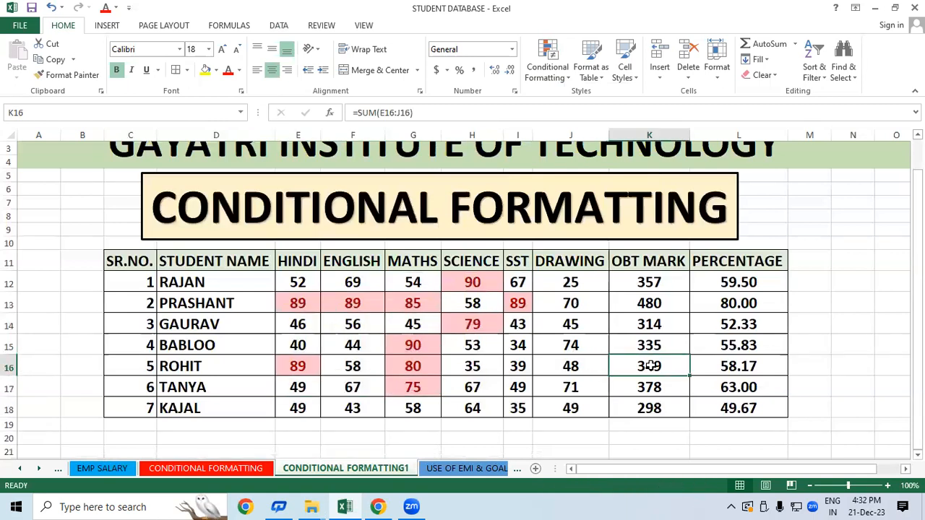
- Clear the conditional formatting rules from the subject marks, E12:J18
click(301, 283)
drag(345, 302, 570, 405)
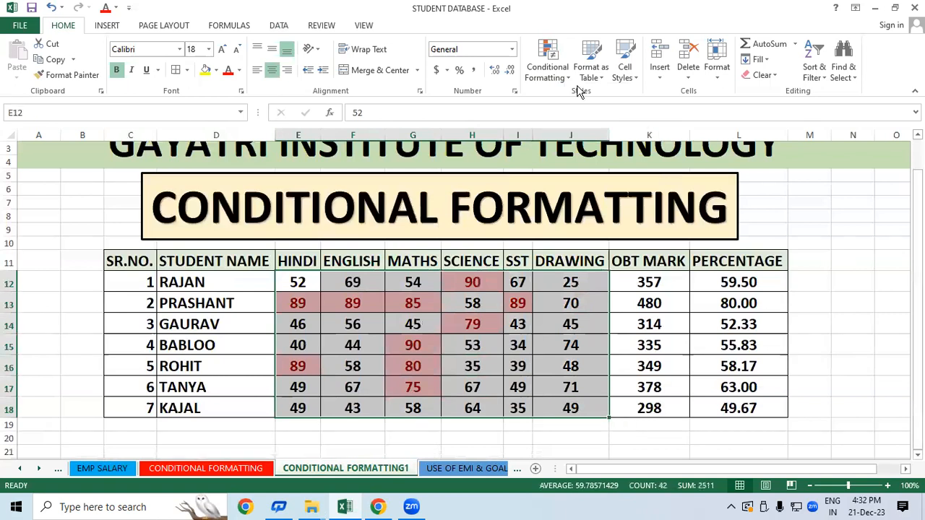
click(547, 65)
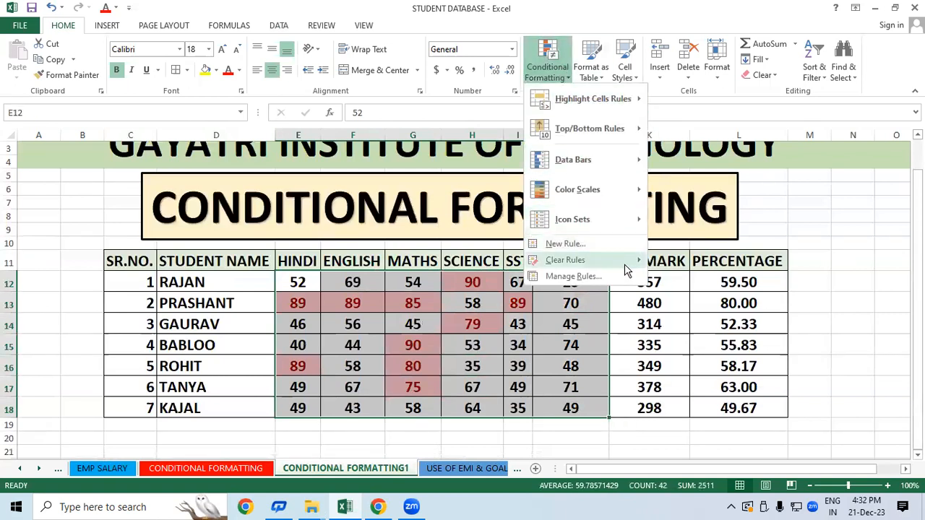
mouse_move(622, 260)
click(685, 262)
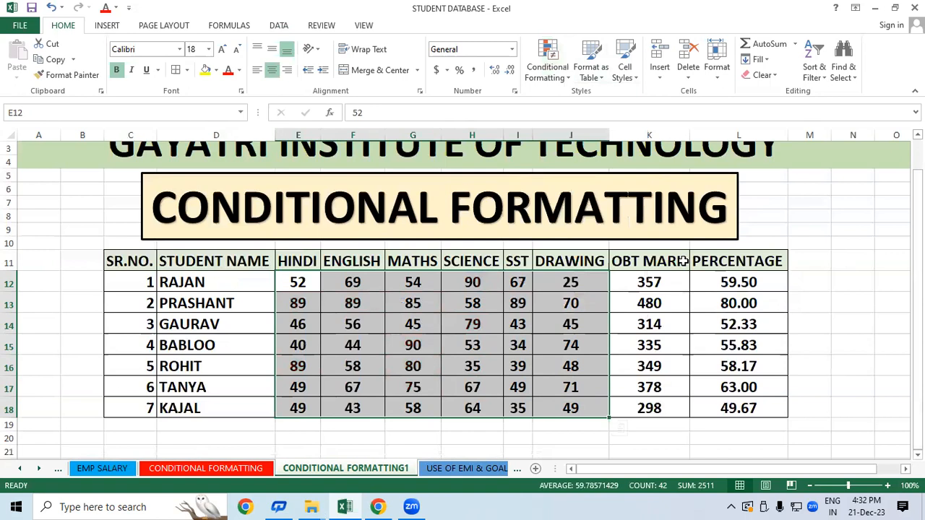
- Highlight the bottom 5 items among the subject marks, E12:J18, with Light Red Fill with Dark Red Text
click(557, 58)
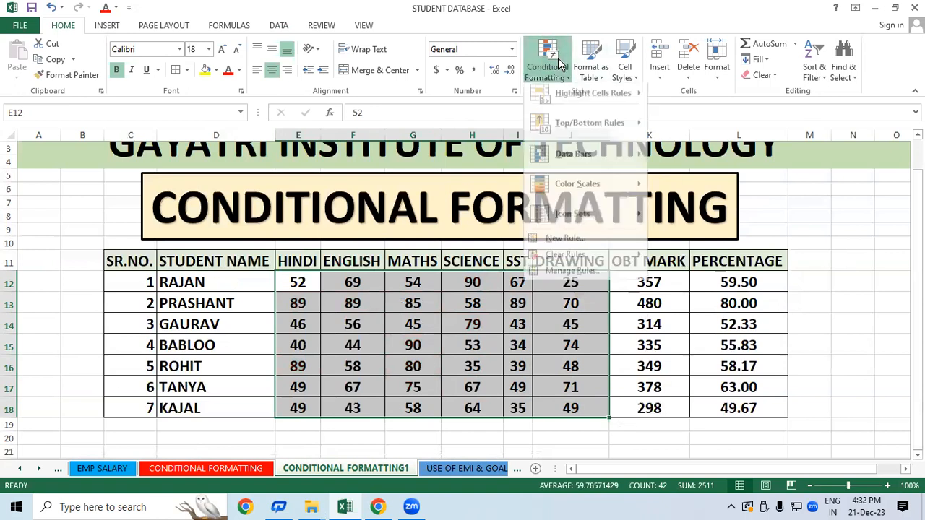
mouse_move(589, 128)
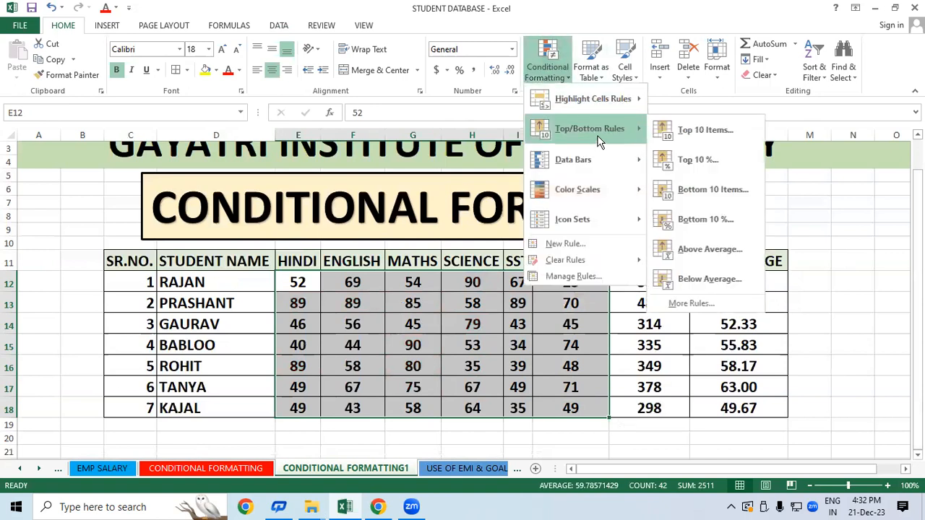
click(713, 190)
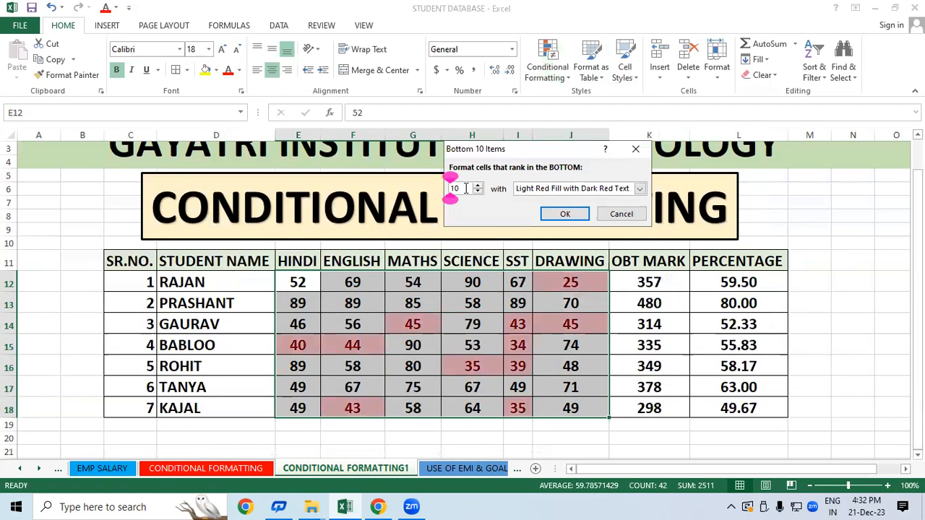
drag(466, 188, 392, 185)
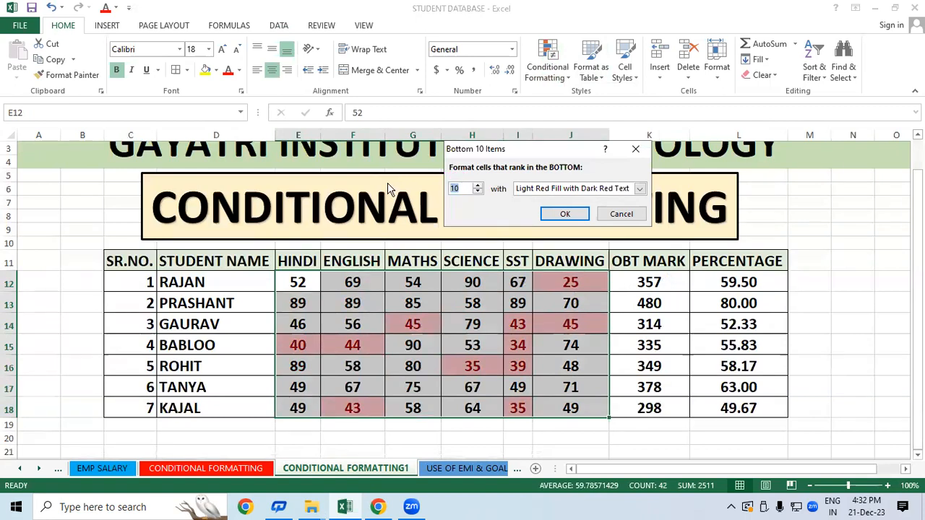
text(5)
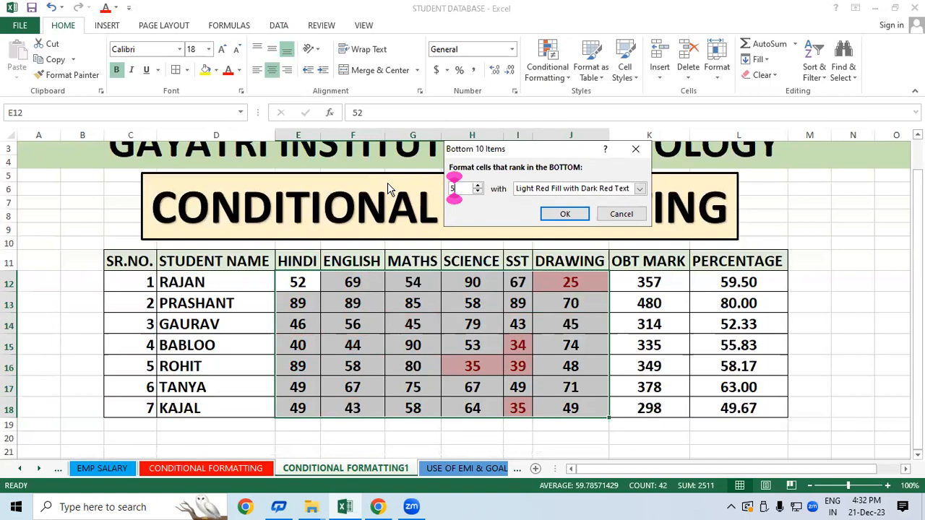
click(568, 213)
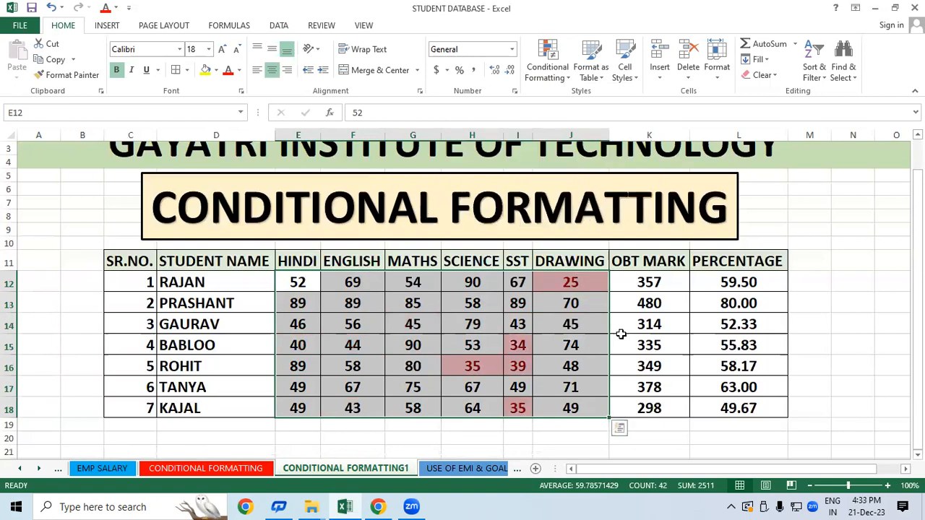
click(708, 327)
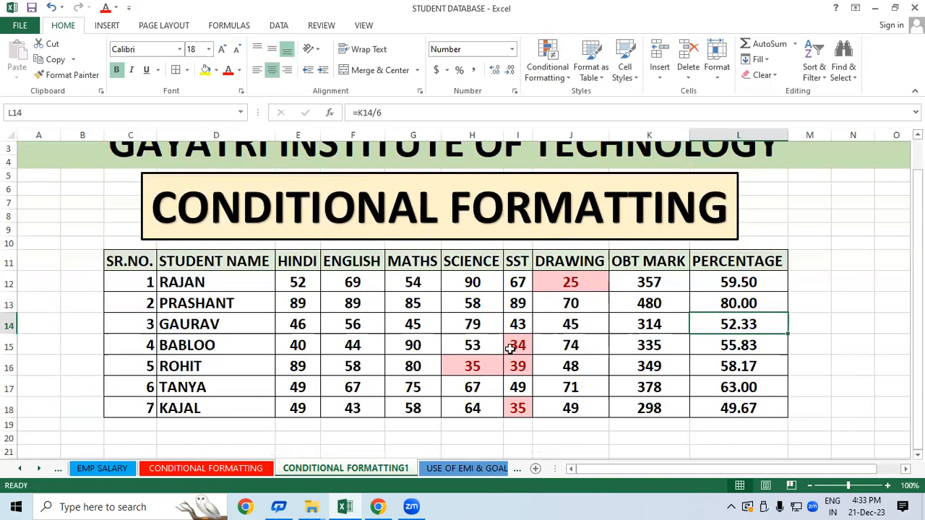
click(510, 349)
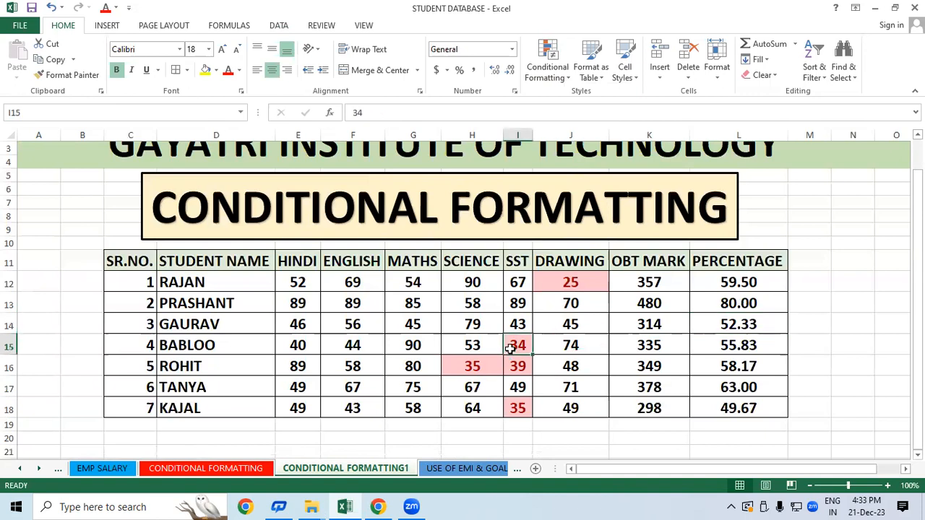
click(566, 75)
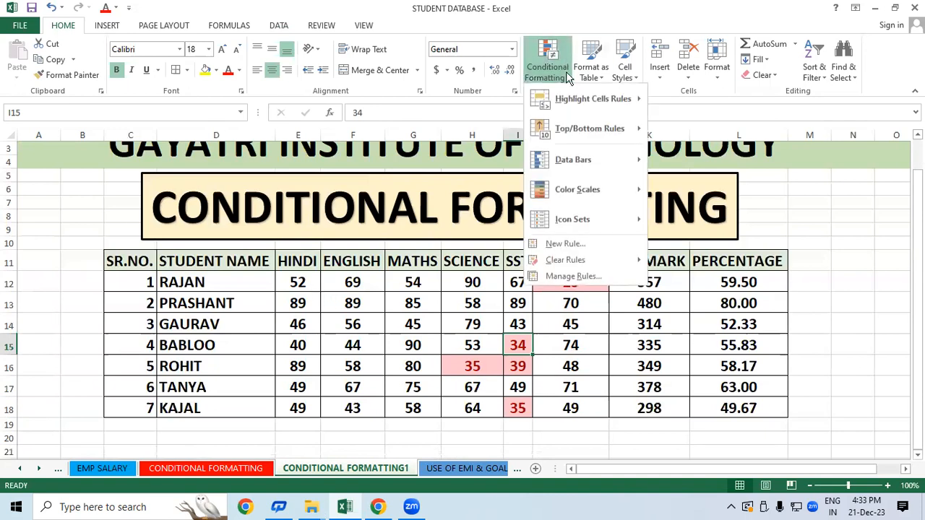
mouse_move(581, 127)
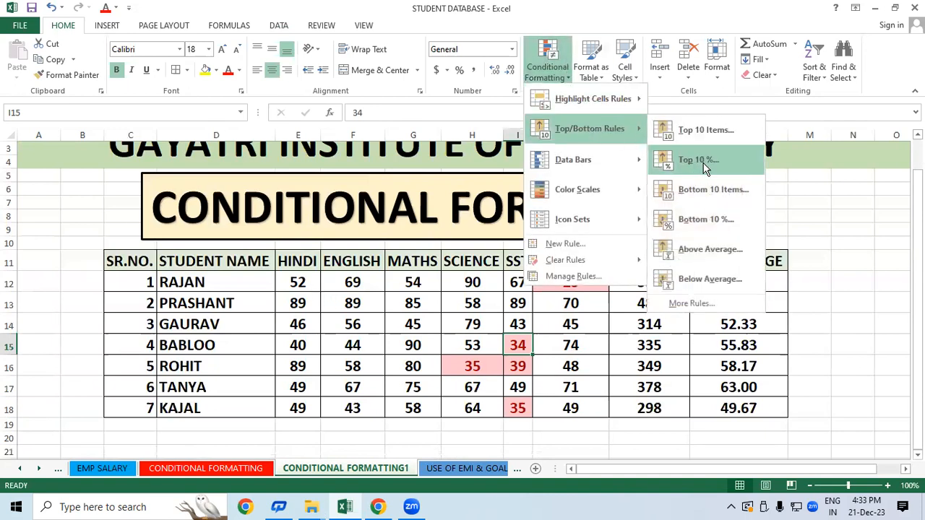
click(357, 286)
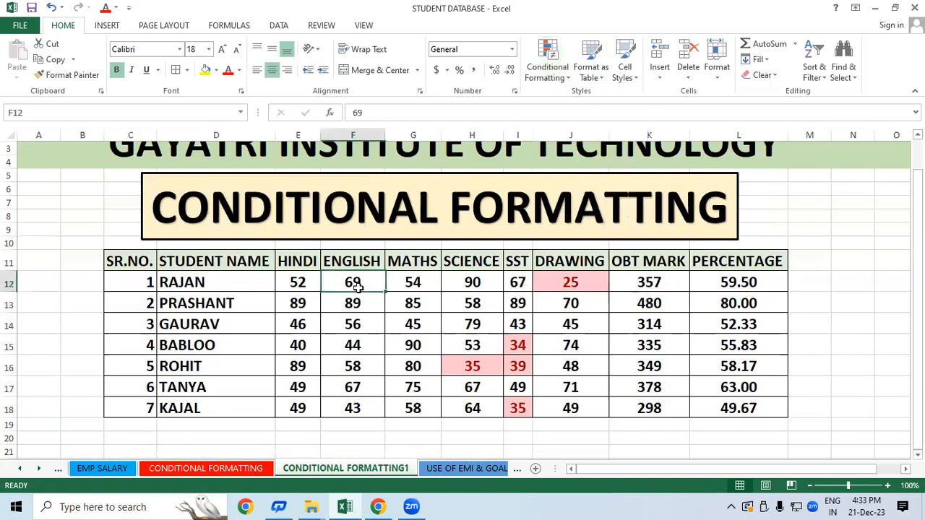
click(835, 318)
- Preview a Top 10% rule with Light Red Fill with Dark Red Text on the percentages, L12:L18, without applying it
drag(737, 286, 740, 408)
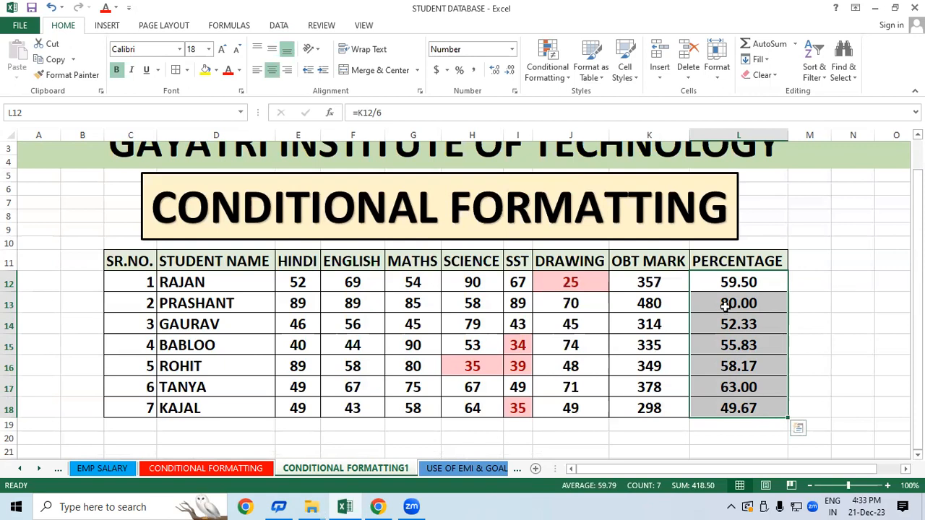
click(537, 63)
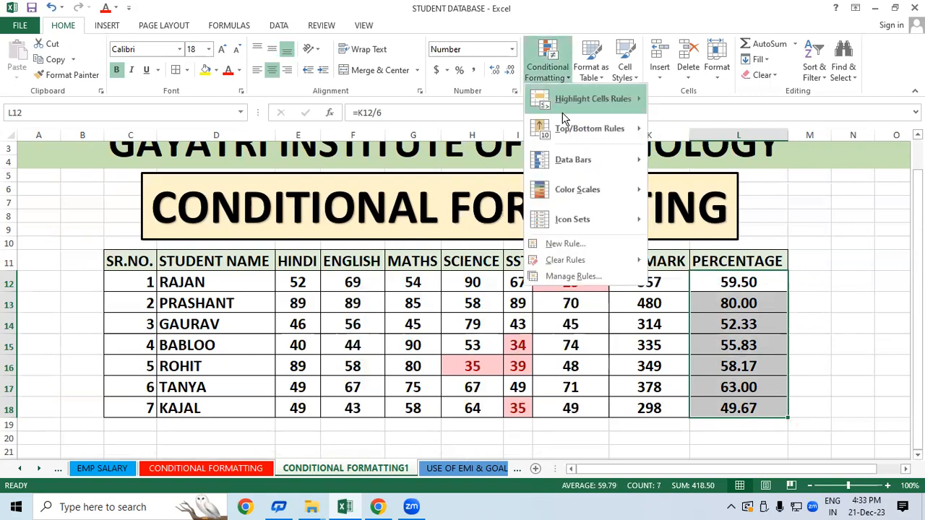
mouse_move(582, 129)
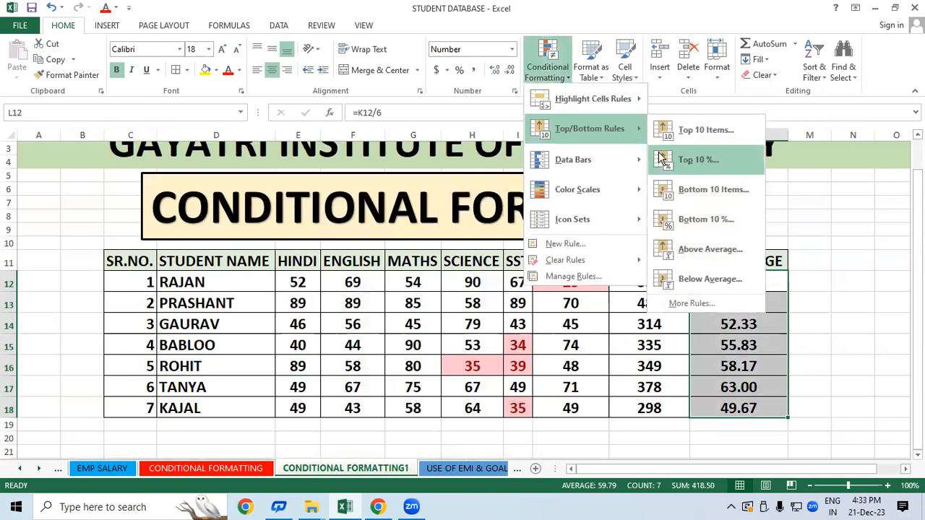
click(716, 170)
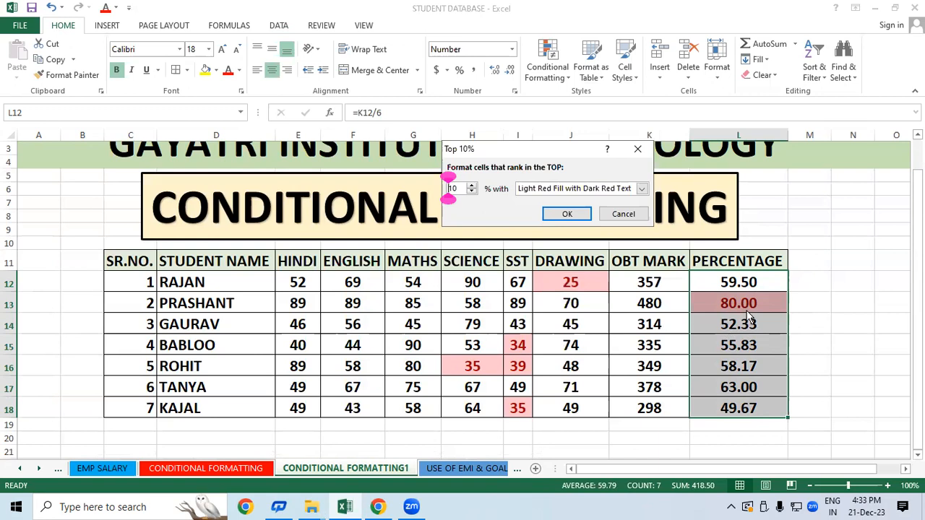
click(637, 155)
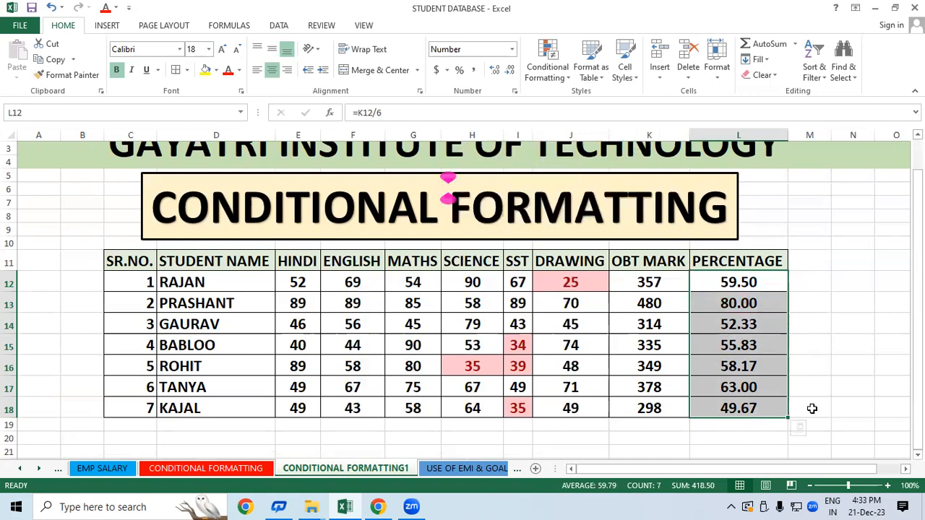
- Preview a Bottom 10% rule with Light Red Fill with Dark Red Text on the percentages, L12:L18, without applying it
click(553, 67)
mouse_move(609, 128)
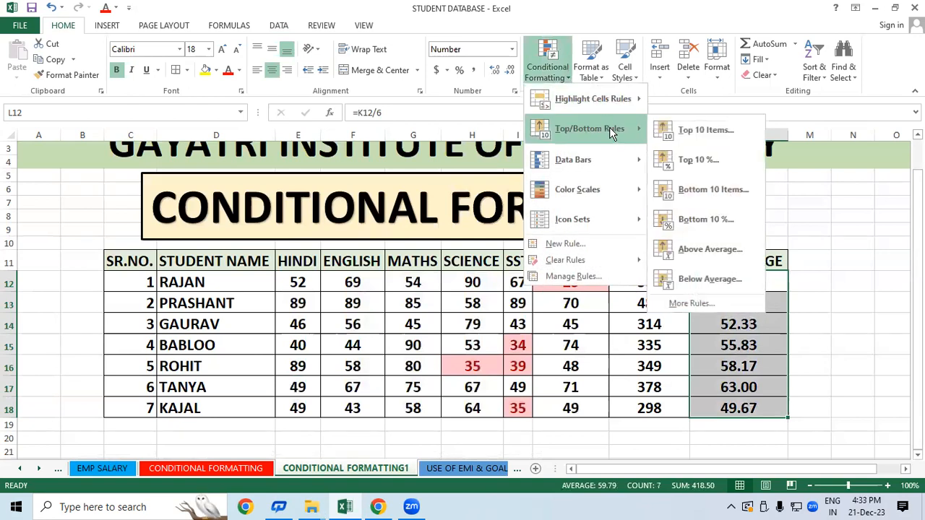
click(707, 219)
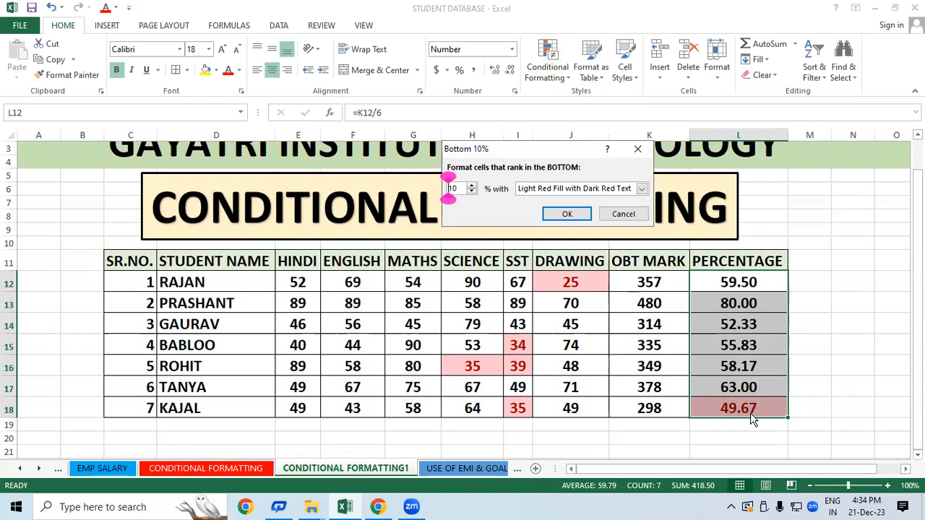
click(634, 150)
- Preview an Above Average rule with Light Red Fill with Dark Red Text on the percentages, L12:L18, without applying it
click(547, 61)
mouse_move(611, 137)
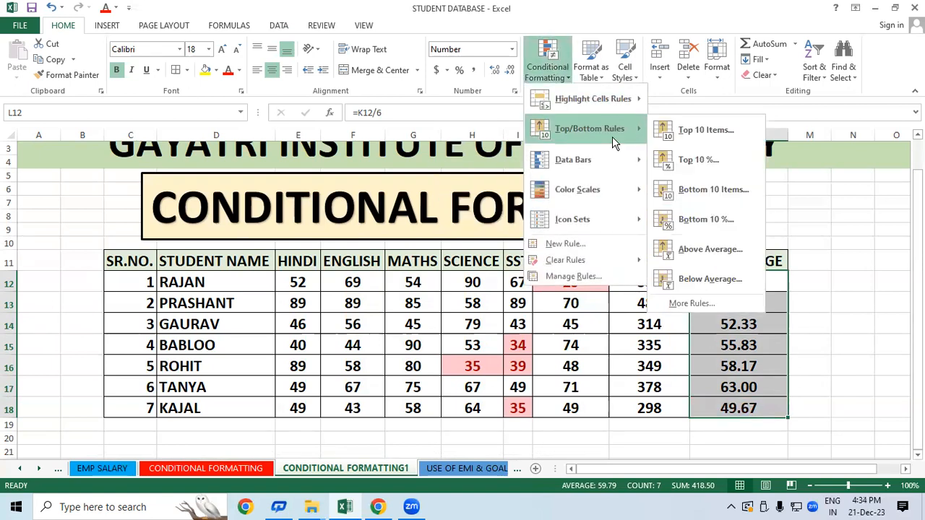
click(715, 255)
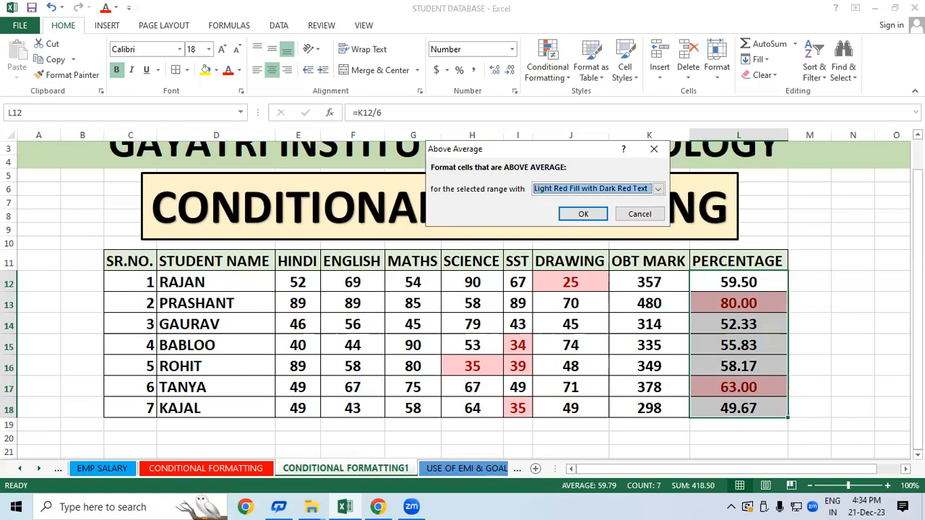
click(650, 150)
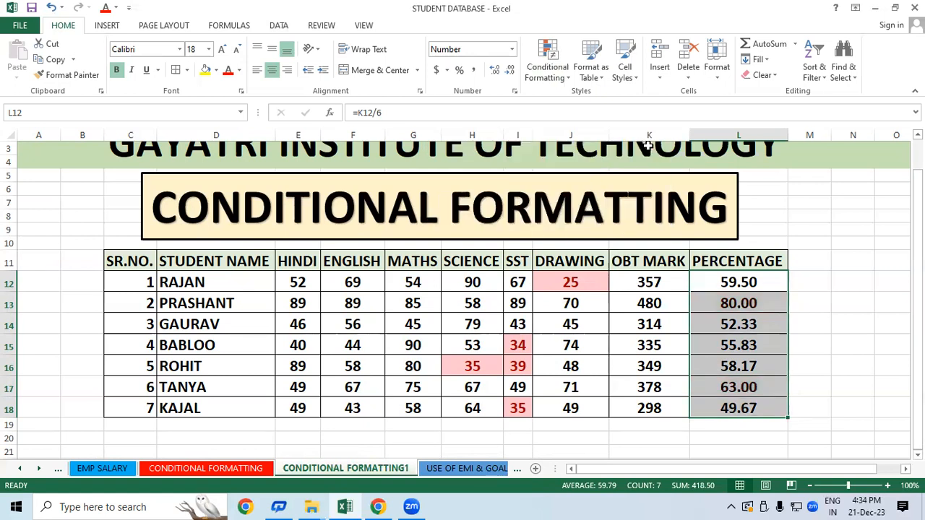
- Preview a Below Average rule with Light Red Fill with Dark Red Text on the percentages, L12:L18, without applying it
click(547, 64)
mouse_move(569, 131)
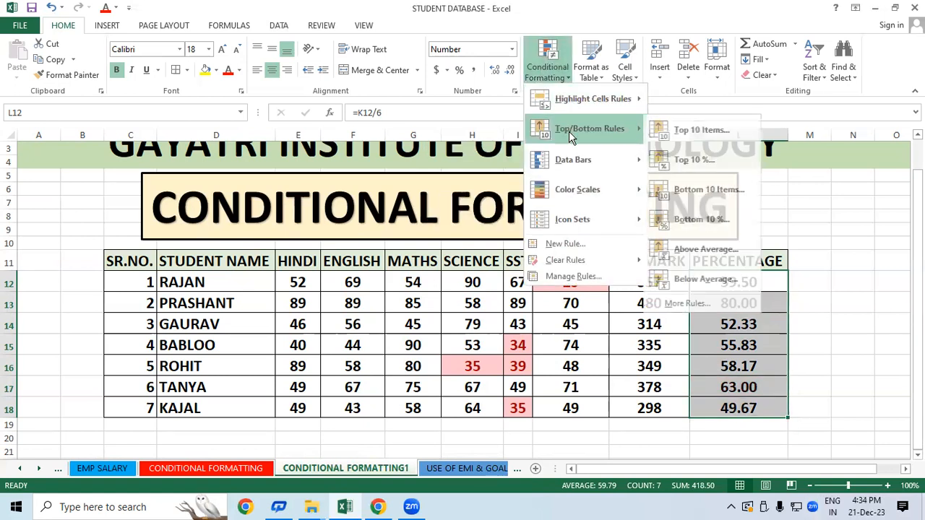
click(698, 280)
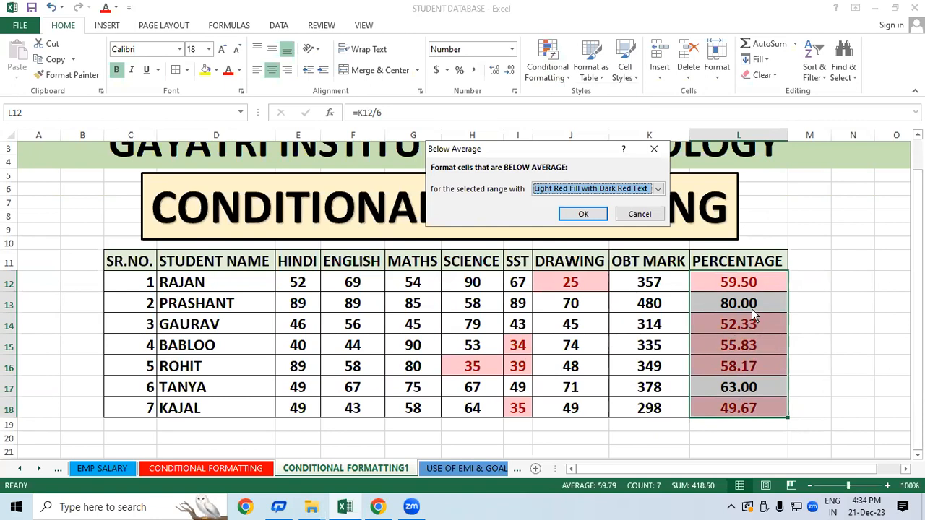
click(653, 149)
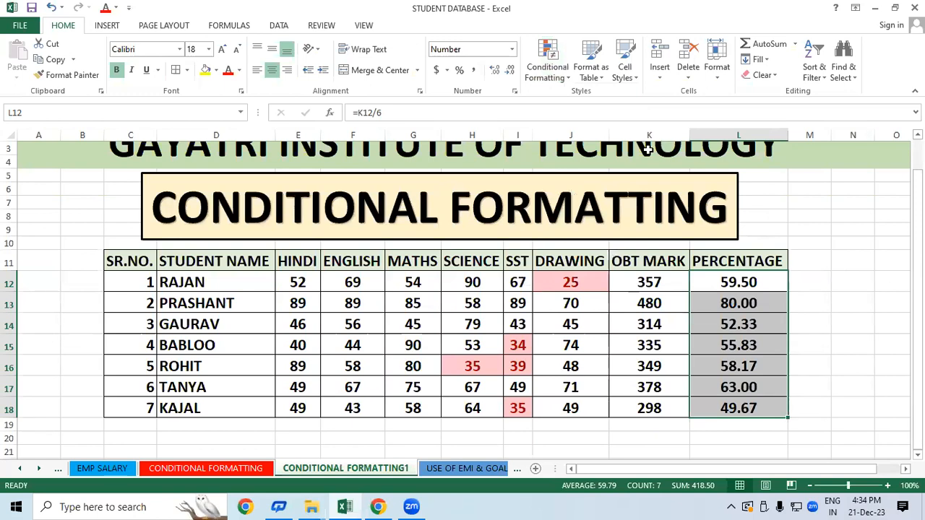
click(859, 295)
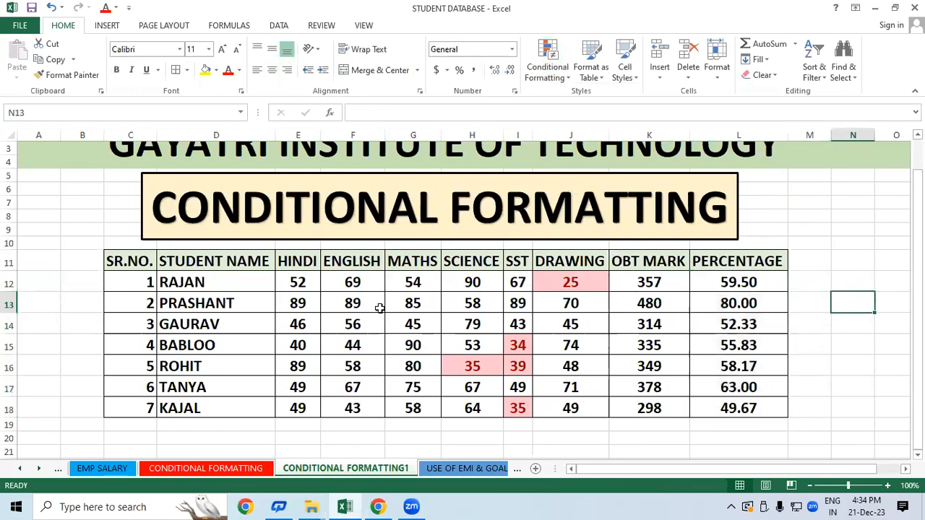
- Remove the bottom-items highlighting by clearing the conditional formatting rules from the subject marks, E12:J18
drag(304, 283, 557, 406)
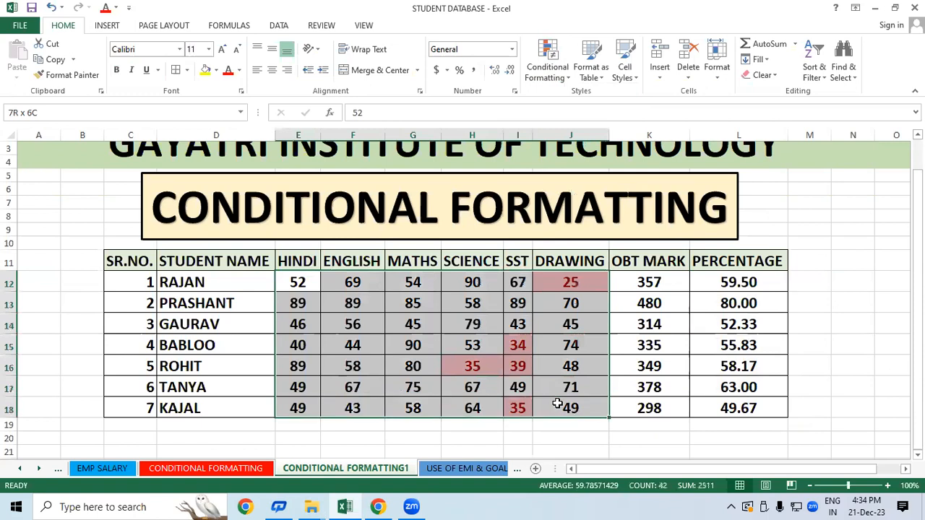
click(546, 72)
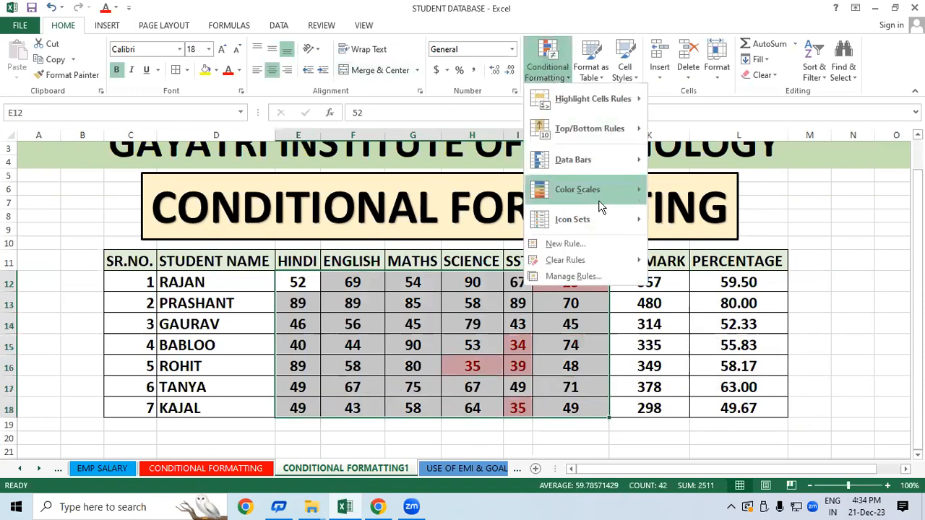
mouse_move(613, 261)
click(703, 264)
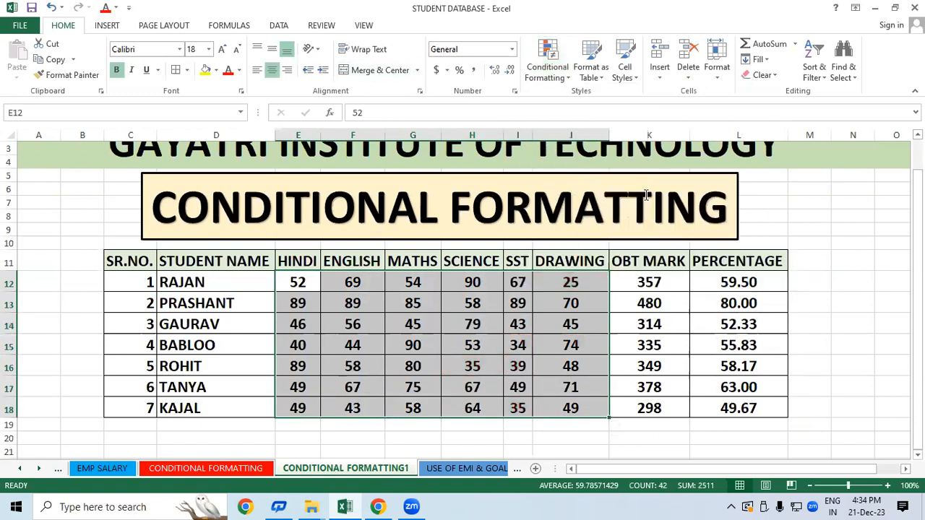
- Apply pink gradient-fill data bars to the subject marks, E12:J18
click(547, 52)
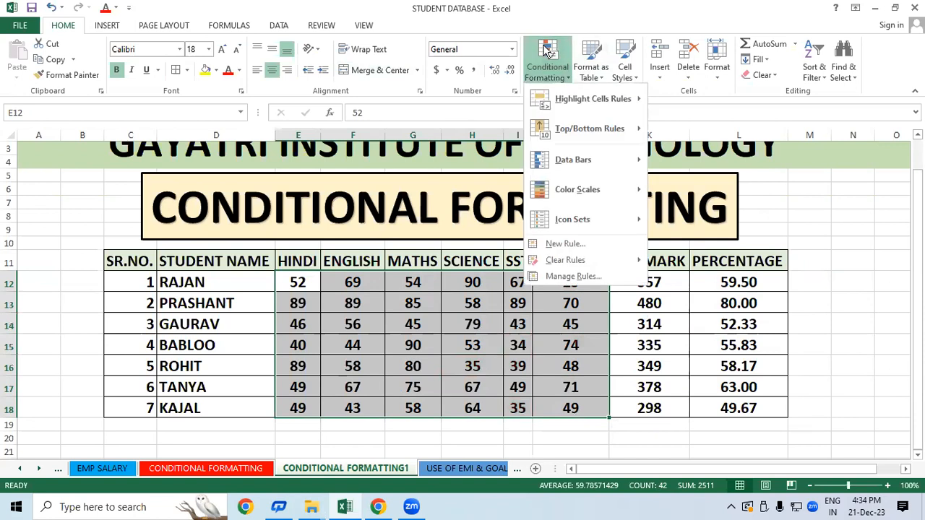
mouse_move(583, 159)
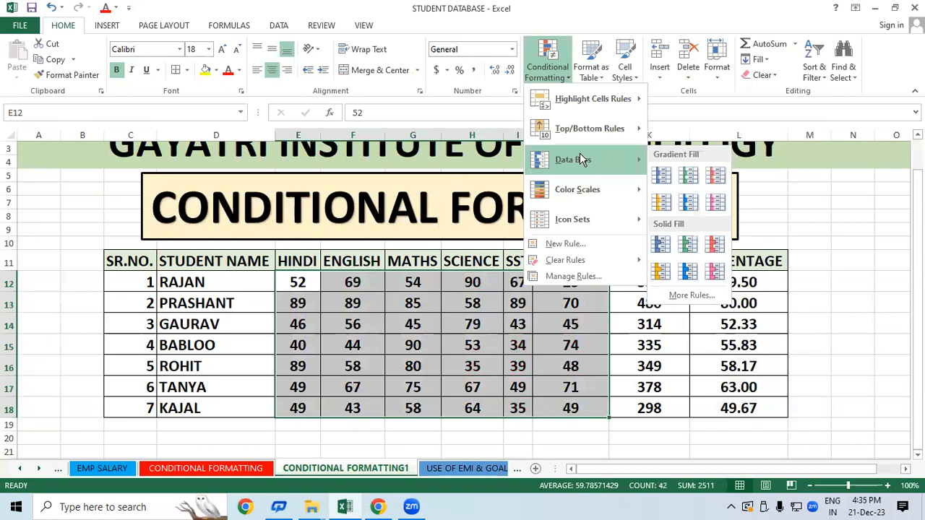
click(714, 200)
click(737, 367)
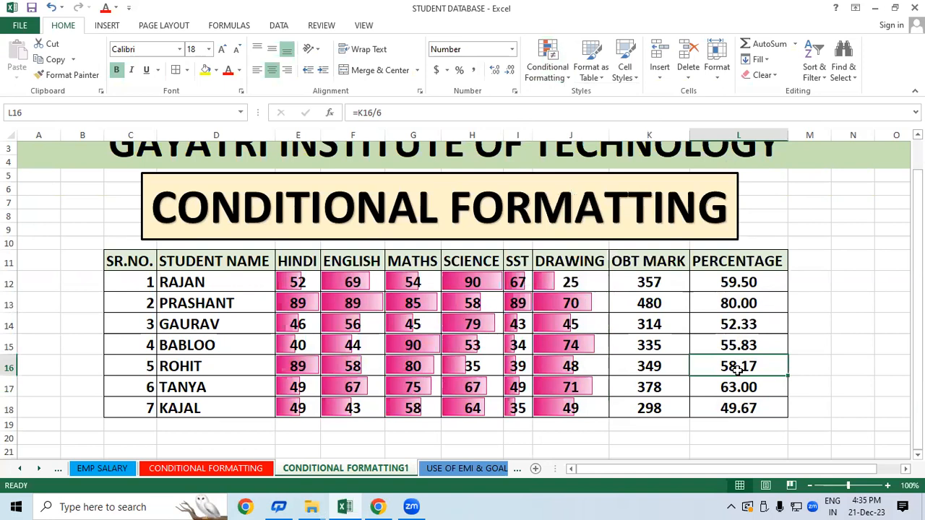
click(462, 281)
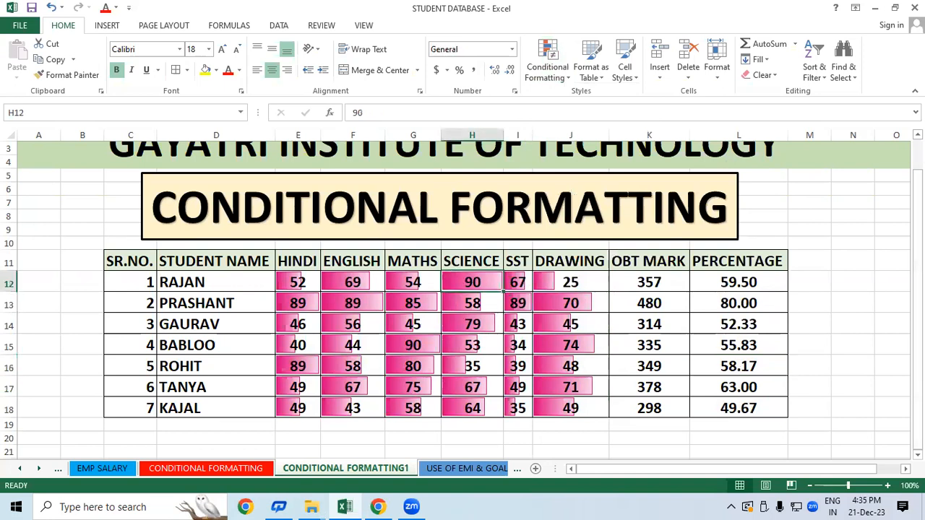
click(750, 320)
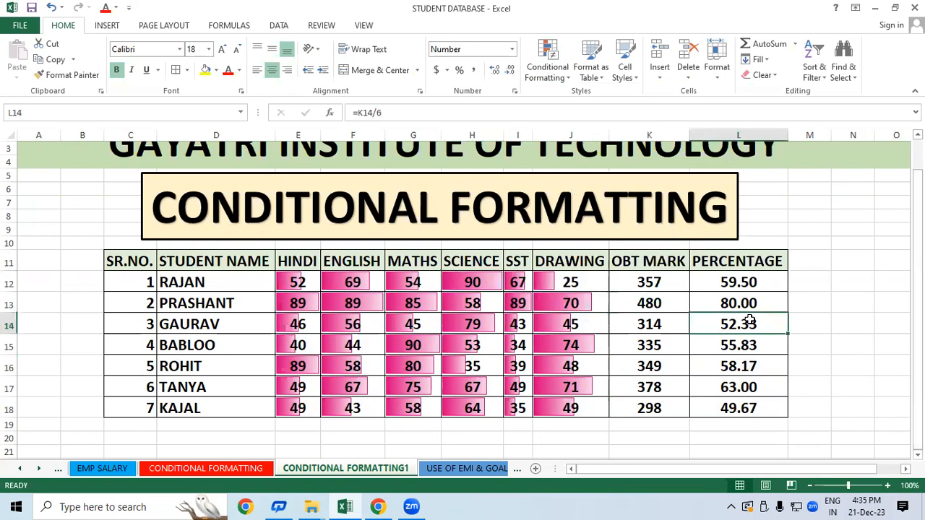
click(581, 355)
drag(582, 282, 580, 408)
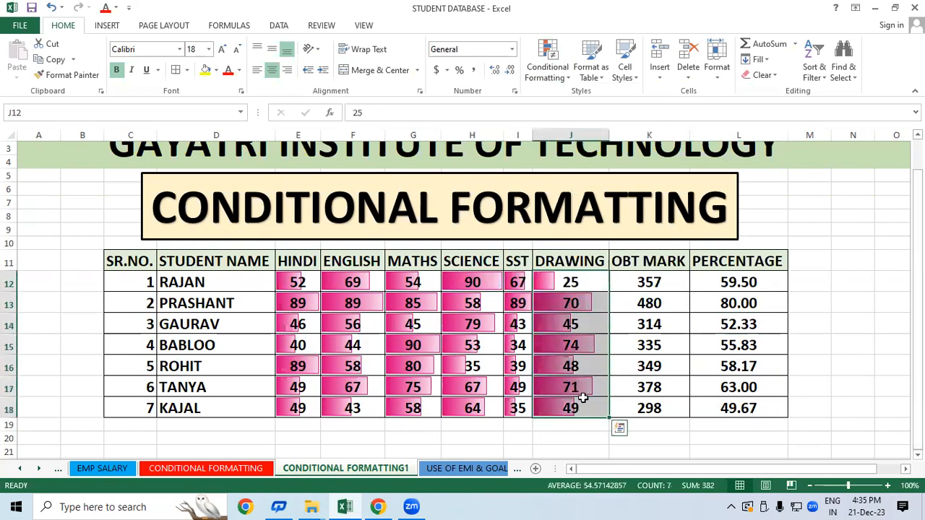
click(686, 347)
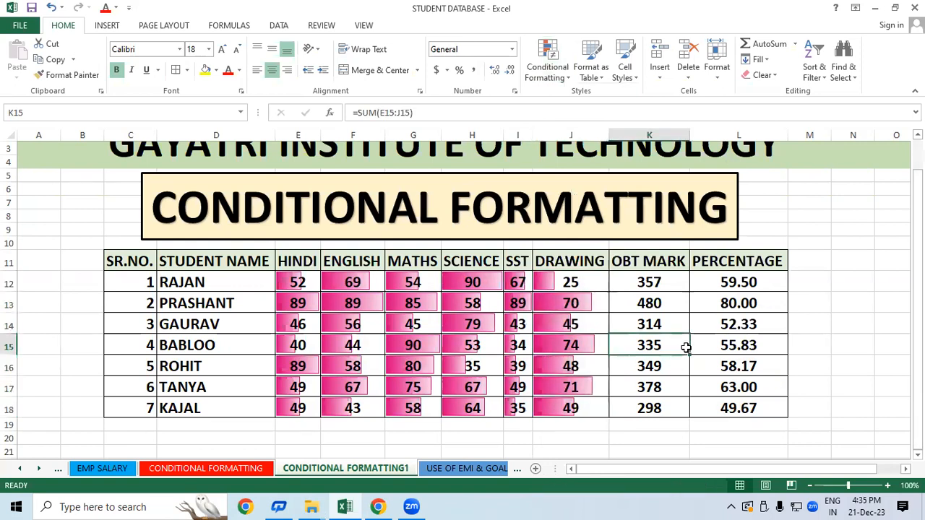
- Change the English marks in F18 and F15 to 90 each to update their data bars
click(368, 409)
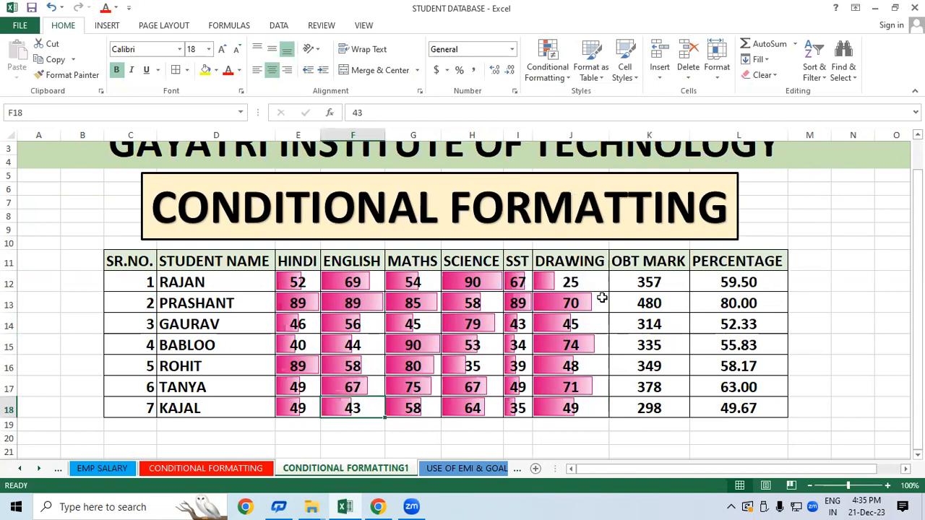
text(90)
click(702, 343)
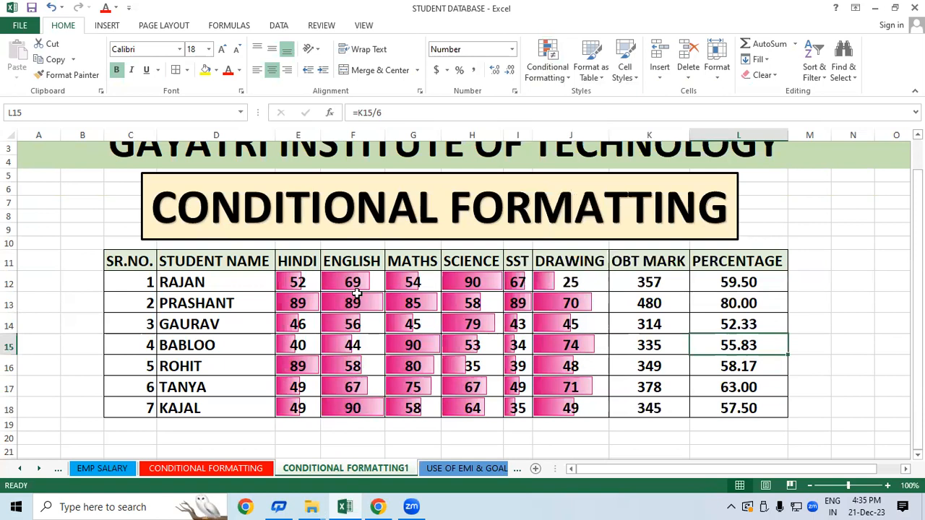
click(368, 344)
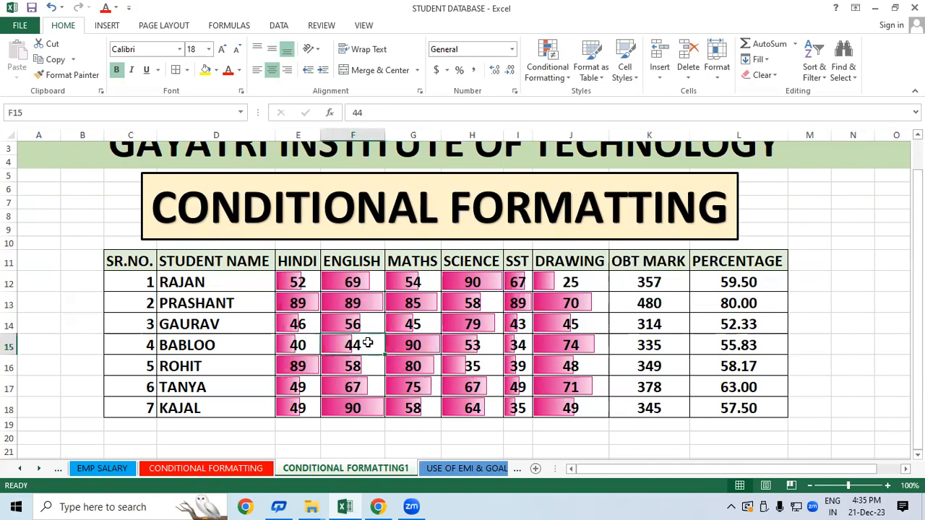
key(BackSpace)
text(90)
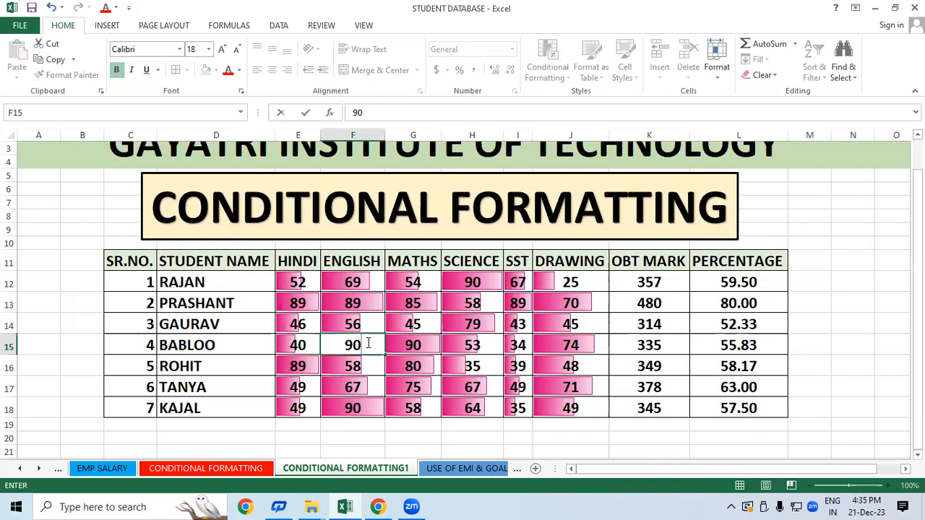
click(670, 332)
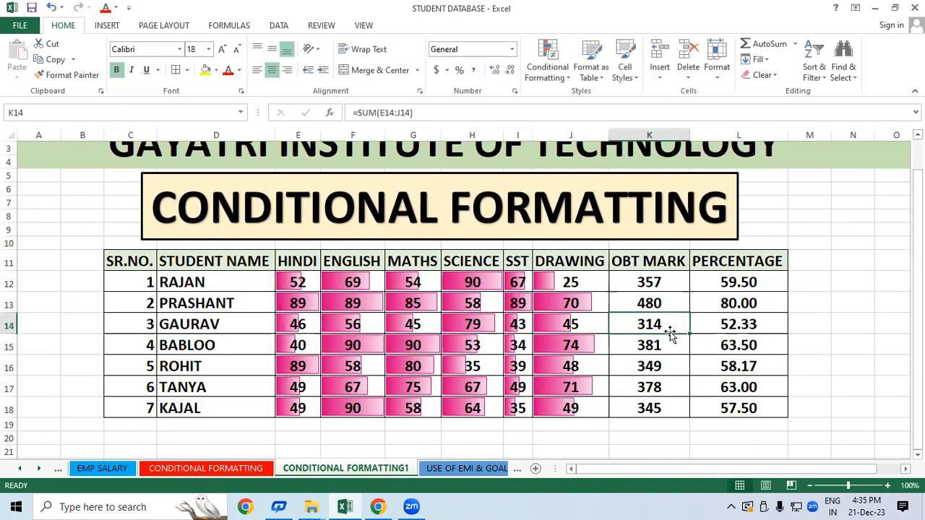
- Apply red solid-fill data bars to the serial numbers, C12:C18
click(134, 280)
drag(134, 280, 132, 405)
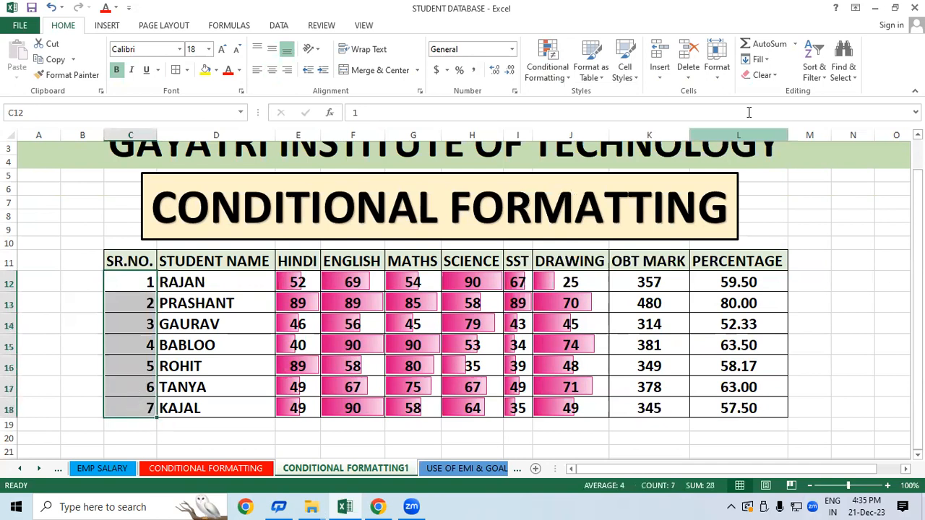
click(557, 71)
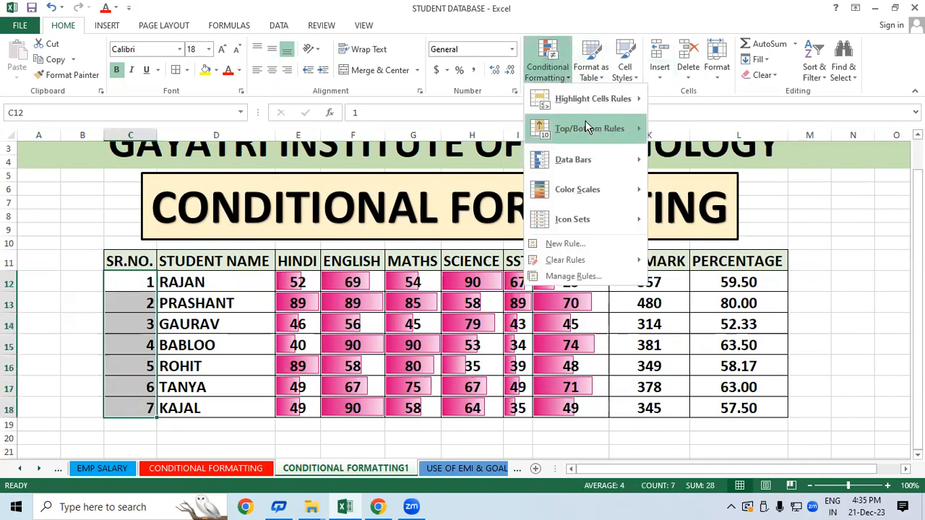
mouse_move(600, 155)
click(715, 246)
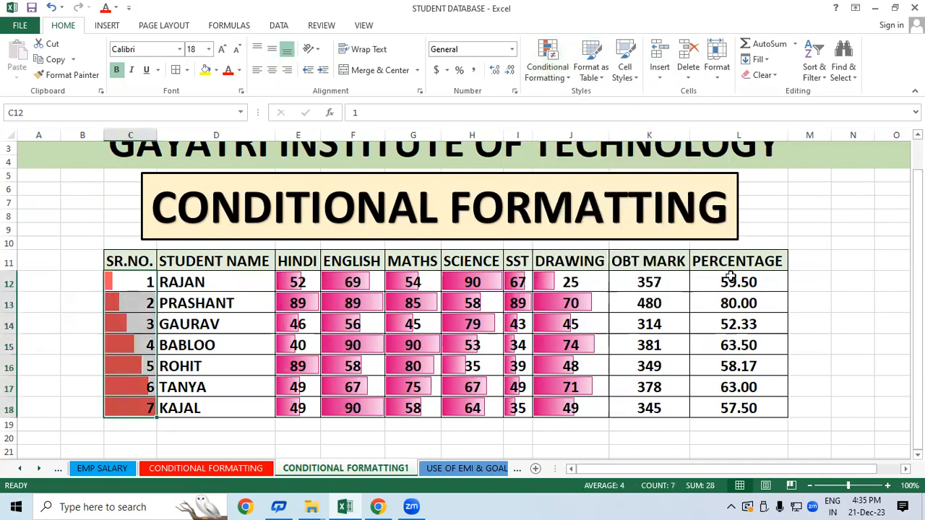
click(859, 328)
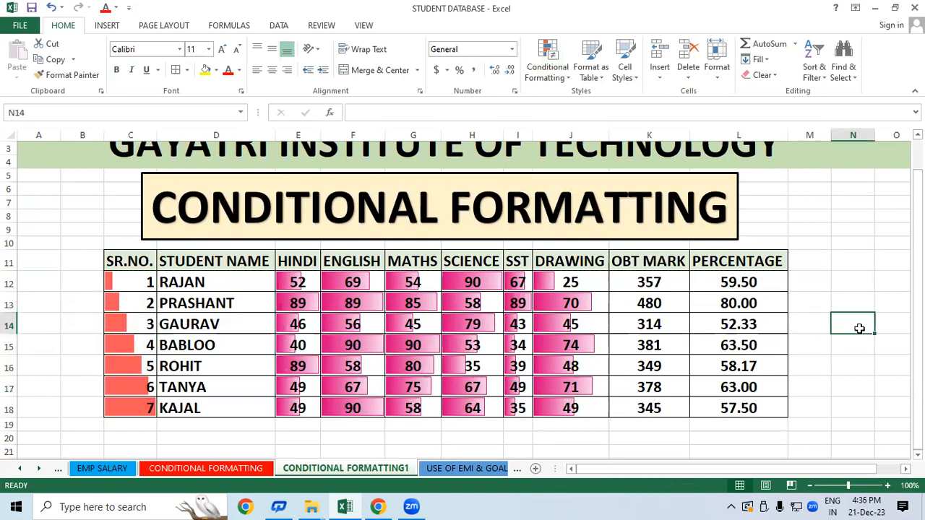
click(127, 411)
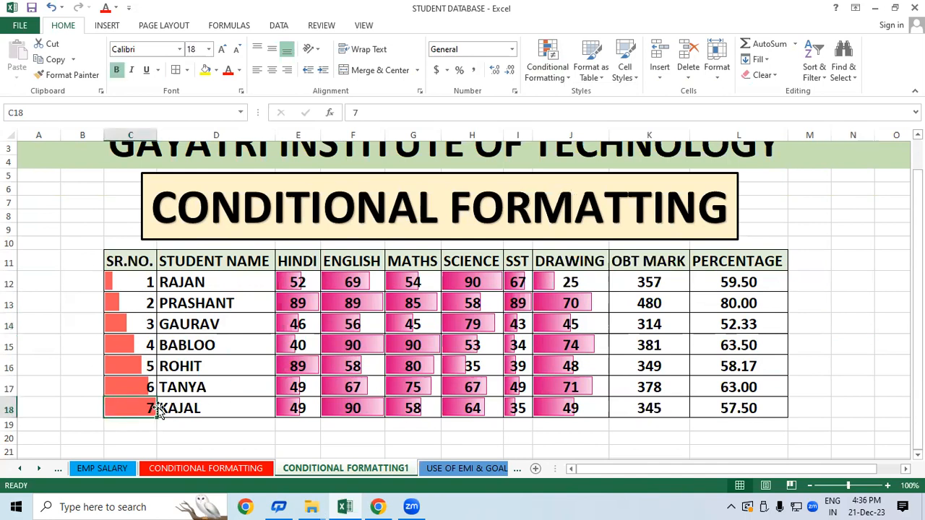
click(145, 281)
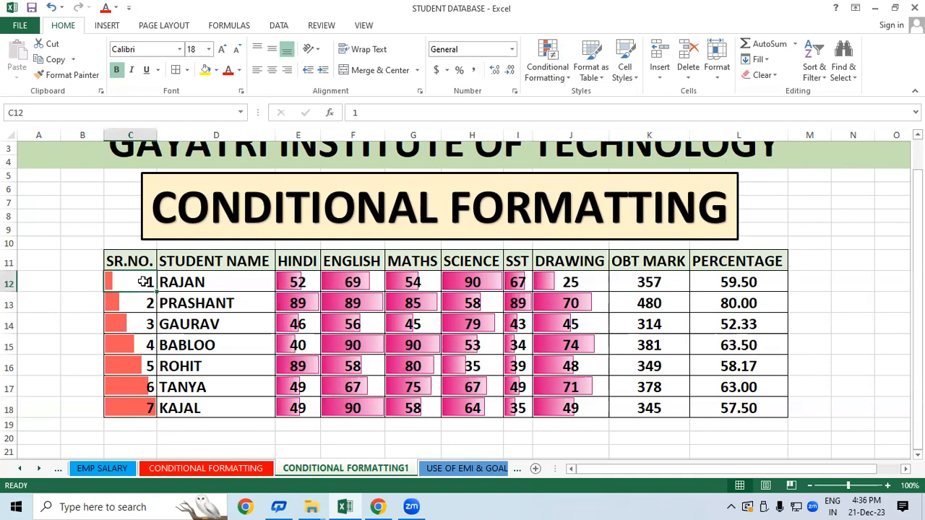
- Remove the data bars by clearing the conditional formatting rules from the selected range C12:J18
click(512, 378)
click(127, 280)
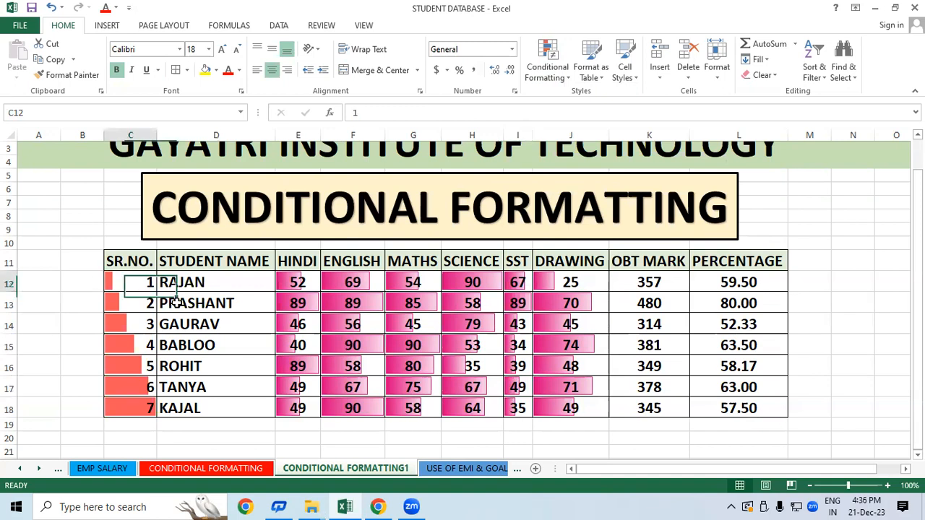
drag(177, 303, 600, 410)
click(548, 71)
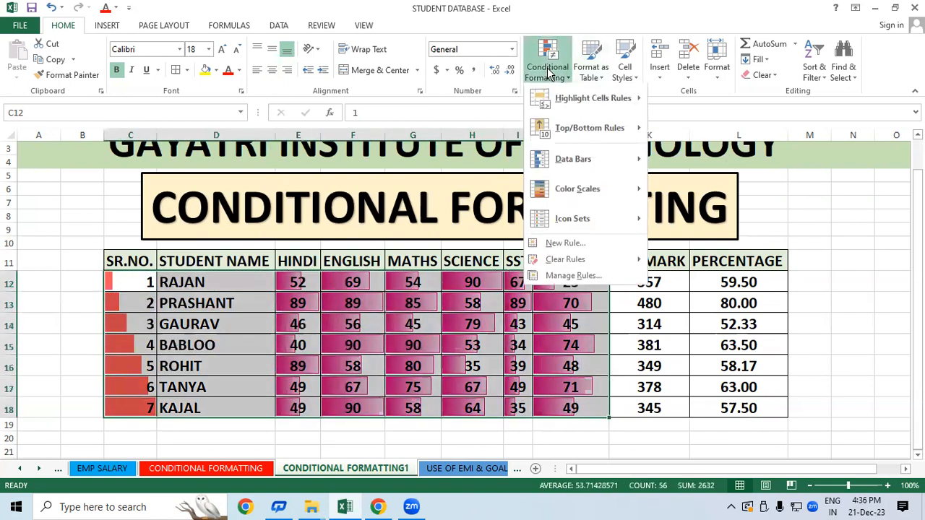
mouse_move(571, 260)
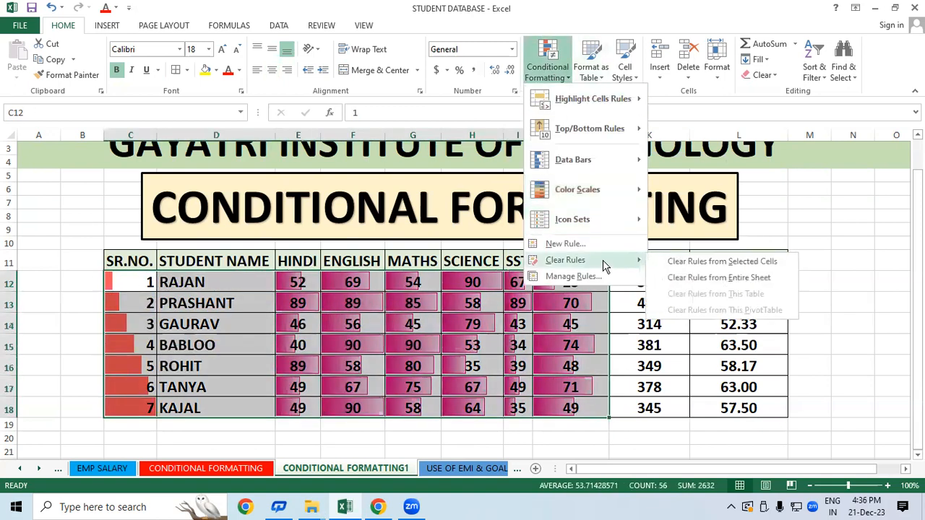
click(690, 266)
click(663, 317)
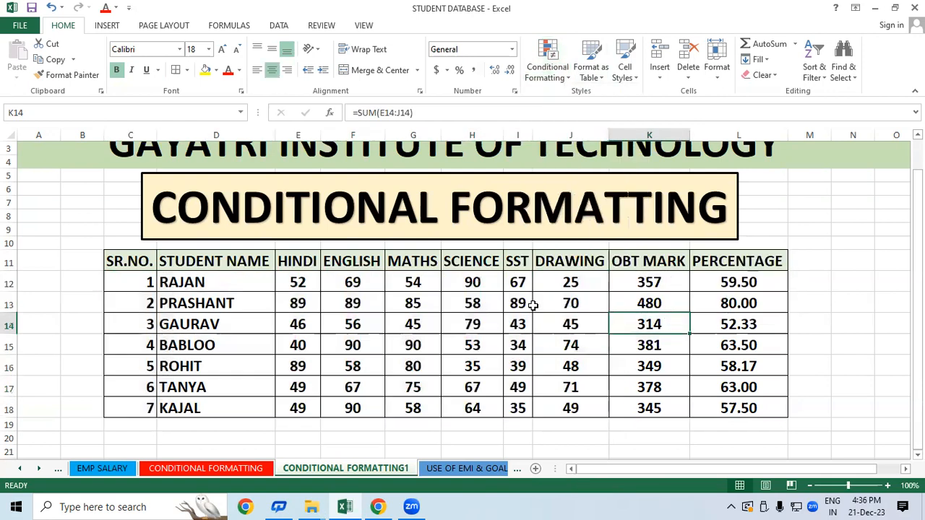
- Apply the Green-Yellow-Red color scale to the subject marks, E12:J18
drag(297, 282, 563, 400)
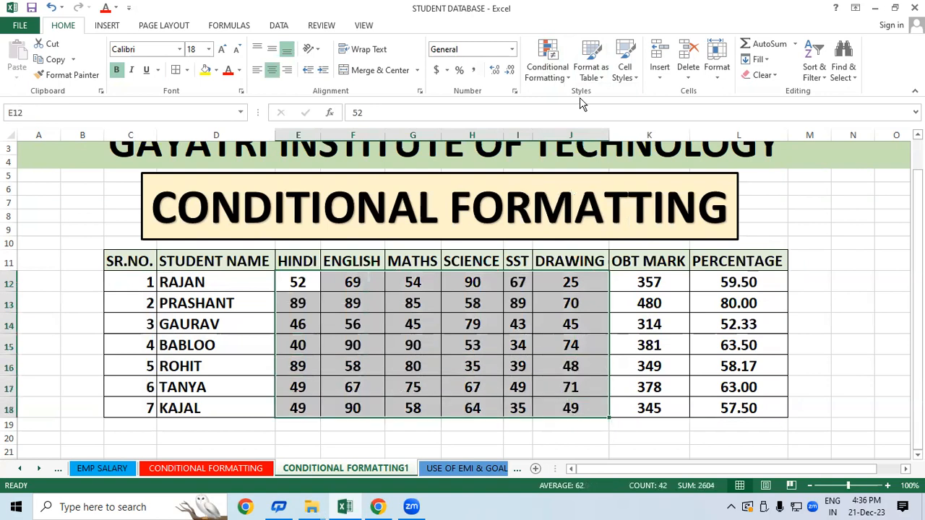
click(555, 68)
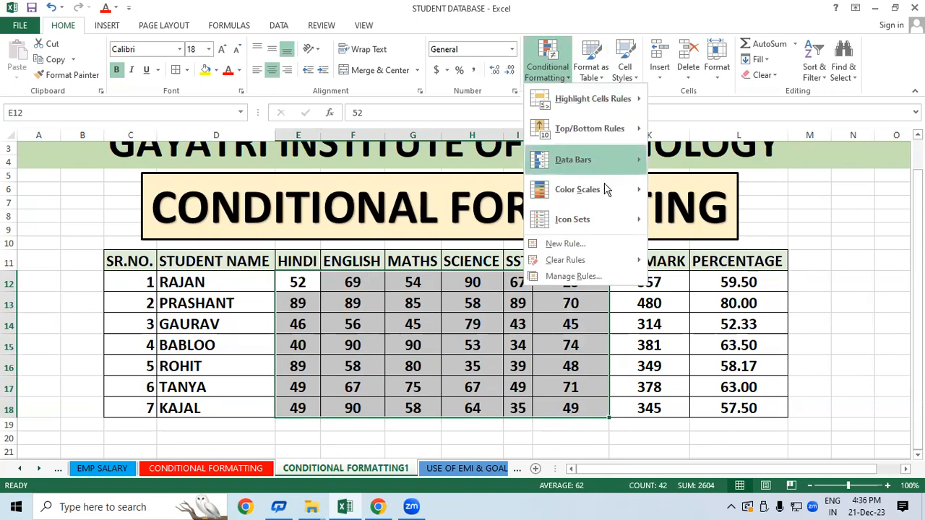
mouse_move(604, 190)
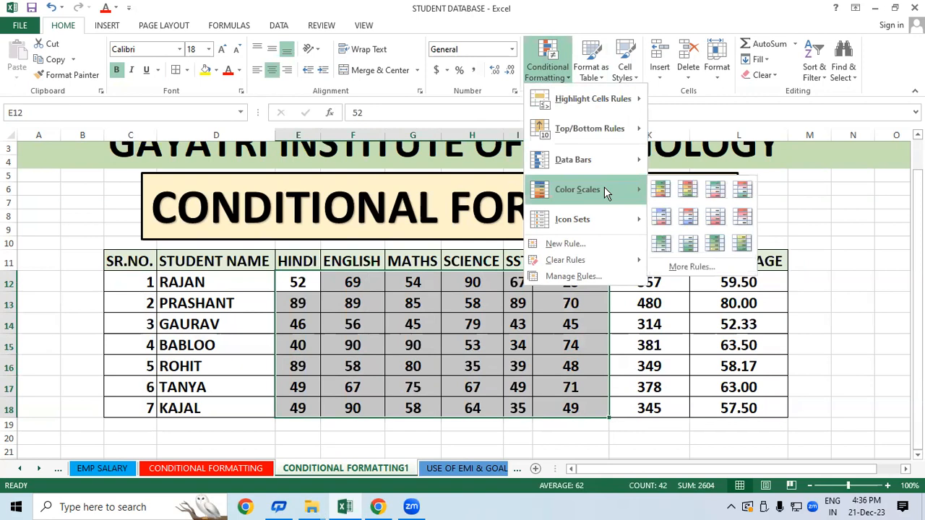
click(660, 190)
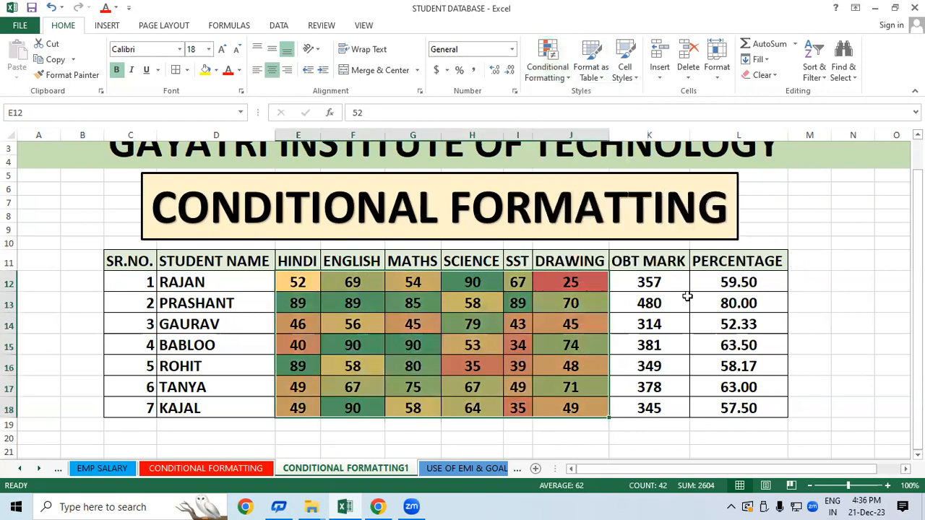
click(702, 309)
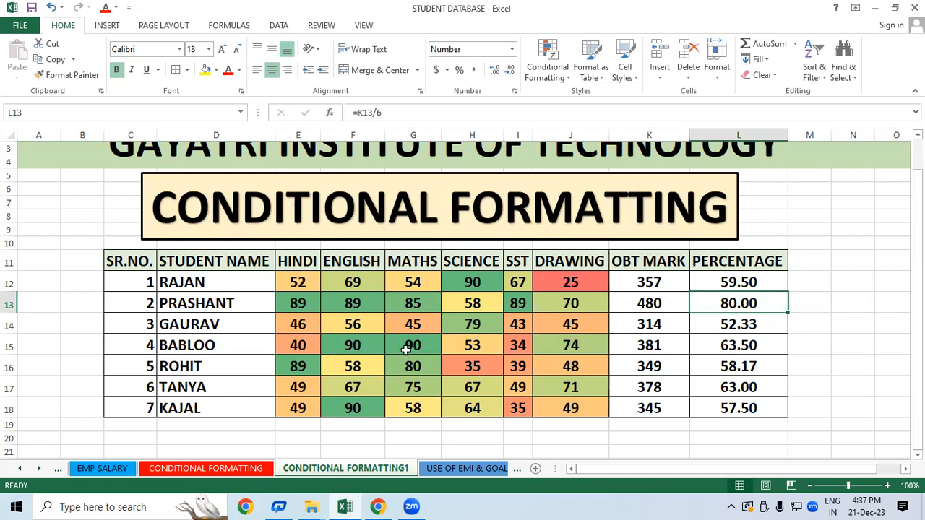
- Remove the color scale by clearing the conditional formatting rules from the subject marks, E12:J18
drag(289, 274, 597, 408)
click(546, 69)
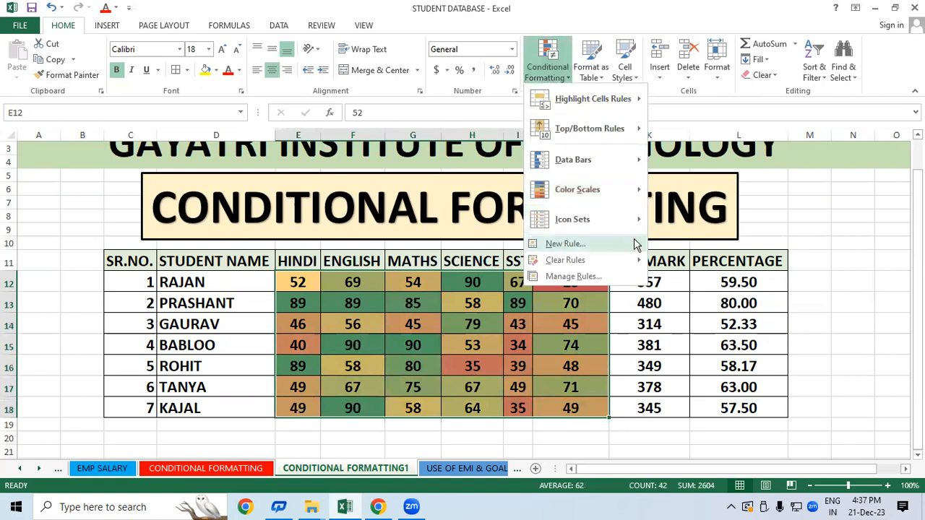
mouse_move(626, 262)
click(707, 263)
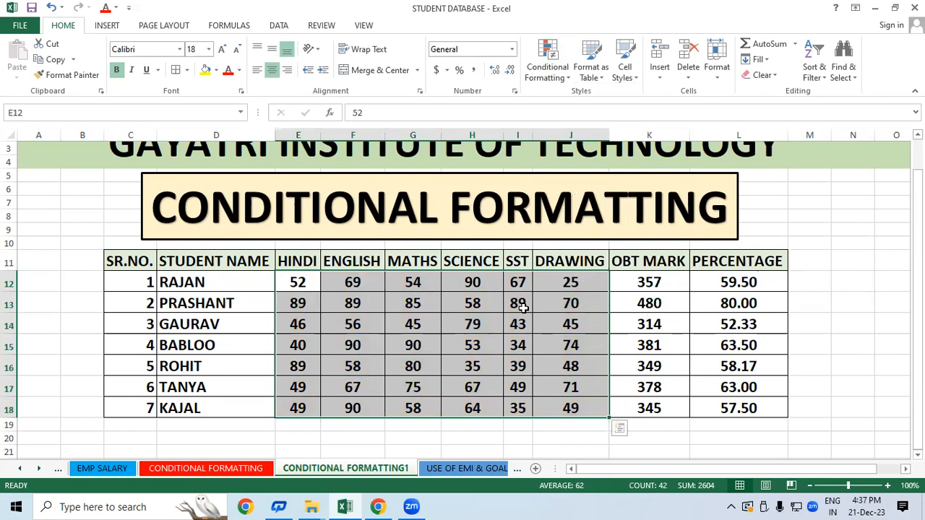
- Apply the colored three-arrow directional icon set to the subject marks, E12:J18, and widen the SST column slightly to fit its numbers
click(548, 67)
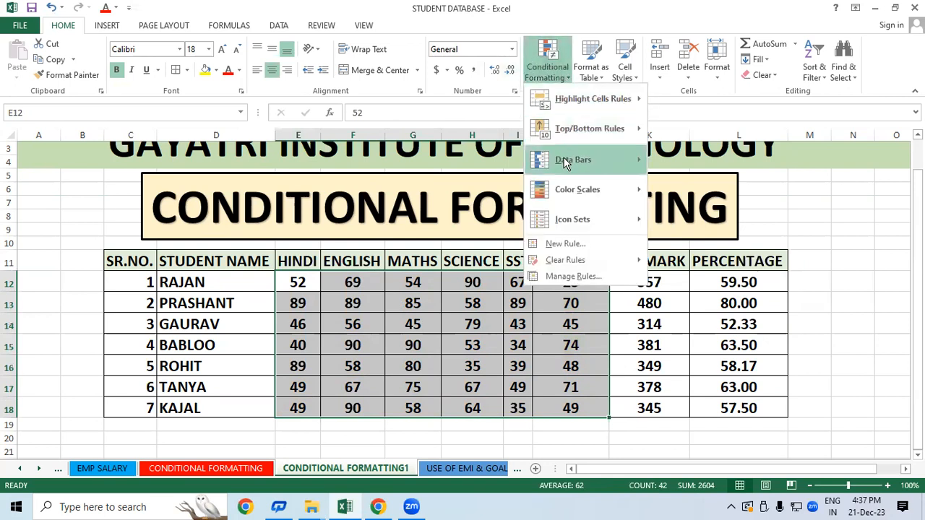
mouse_move(570, 229)
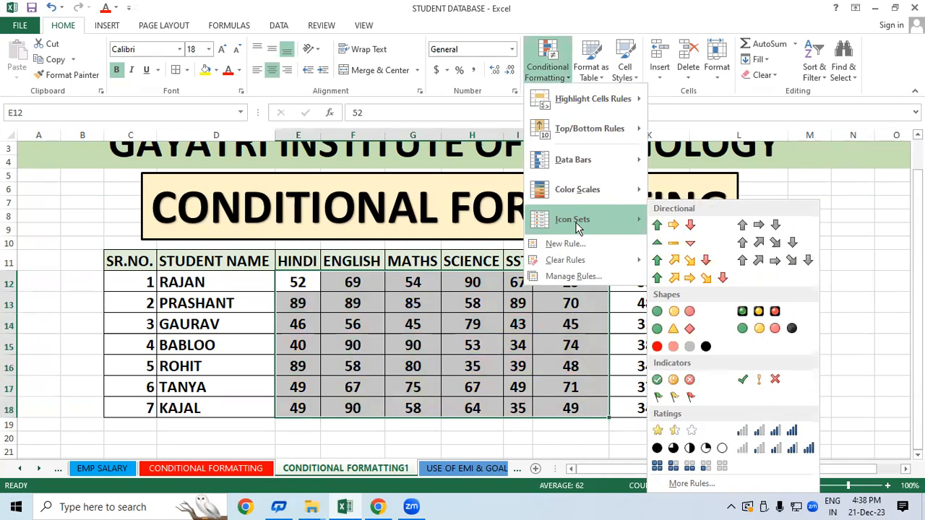
click(672, 225)
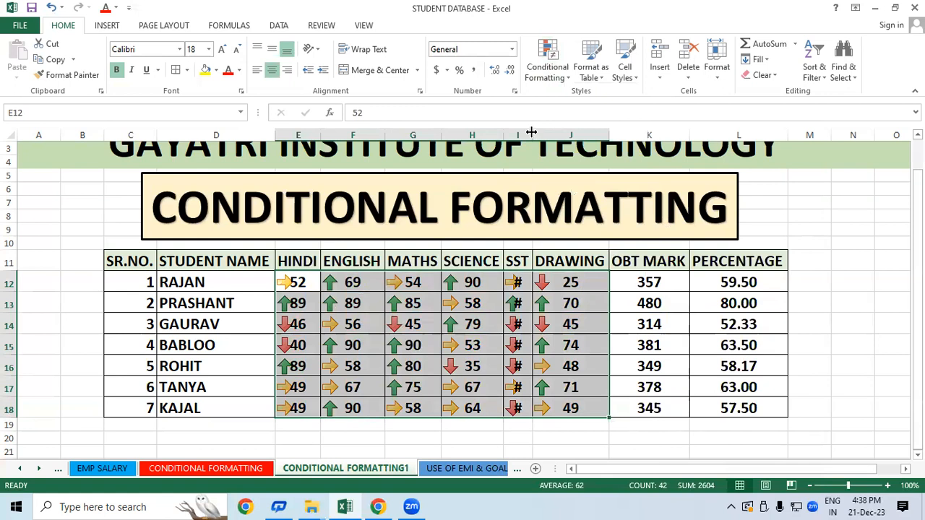
drag(536, 134, 545, 134)
click(634, 358)
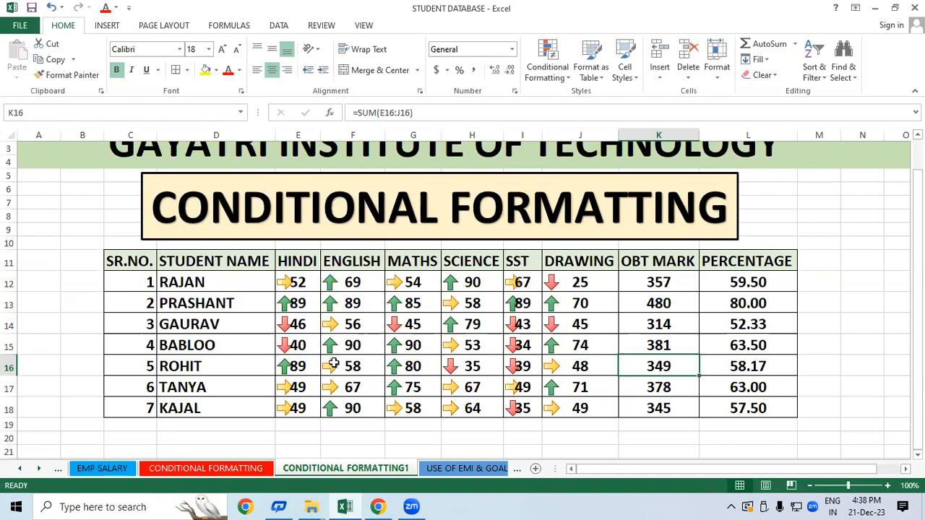
- Remove the arrow icons by clearing the conditional formatting rules from the subject marks, E12:J18
drag(282, 279, 563, 402)
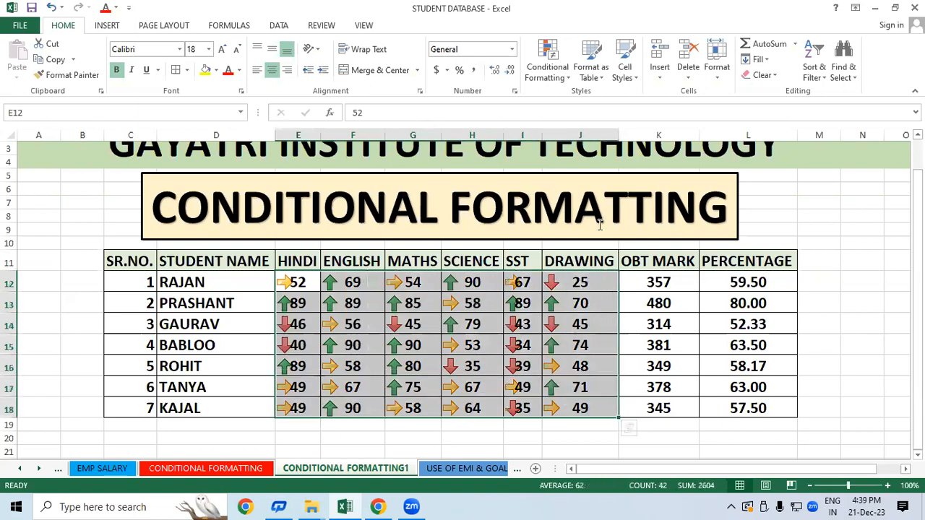
click(547, 65)
mouse_move(626, 262)
click(726, 263)
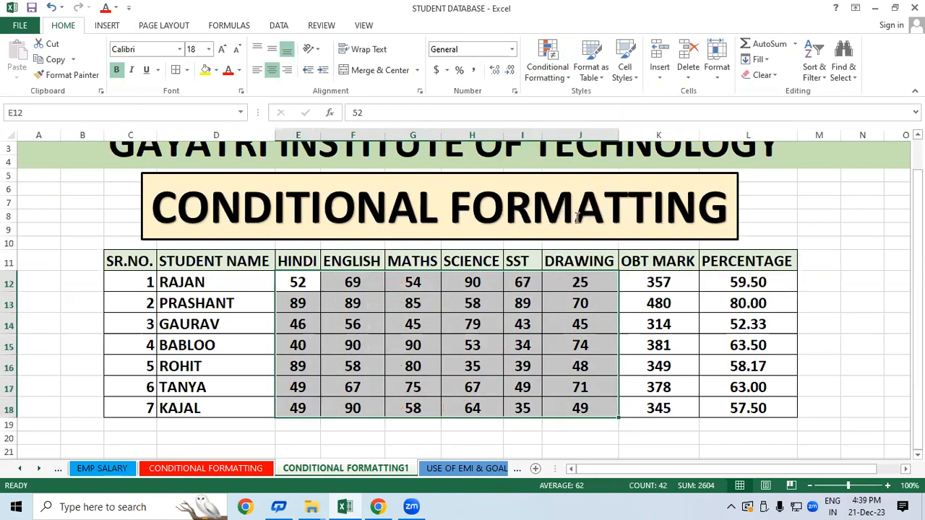
- Apply the unrimmed three traffic lights icon set to the subject marks, E12:J18
click(545, 72)
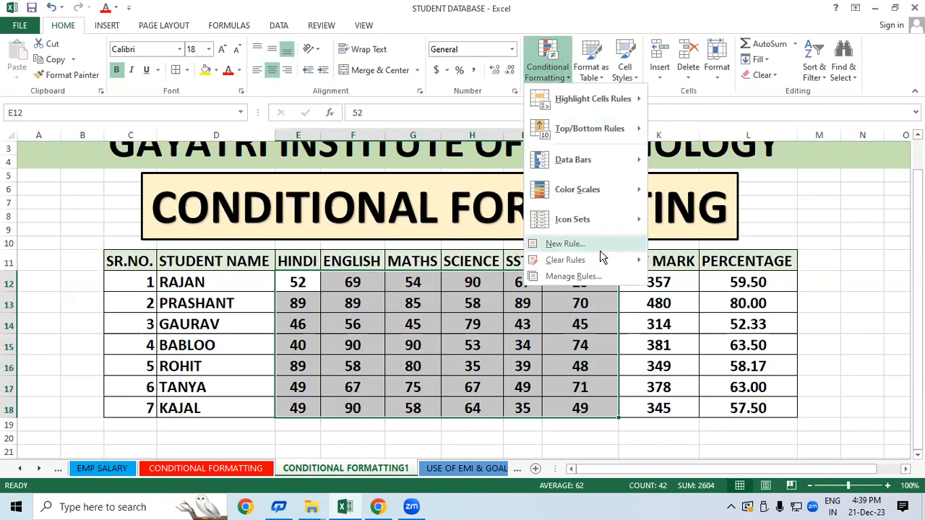
mouse_move(604, 223)
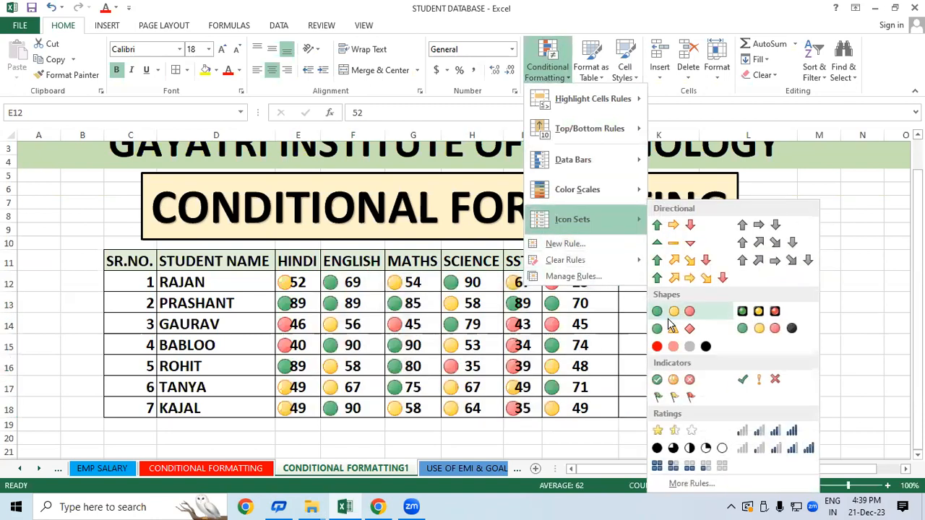
click(669, 318)
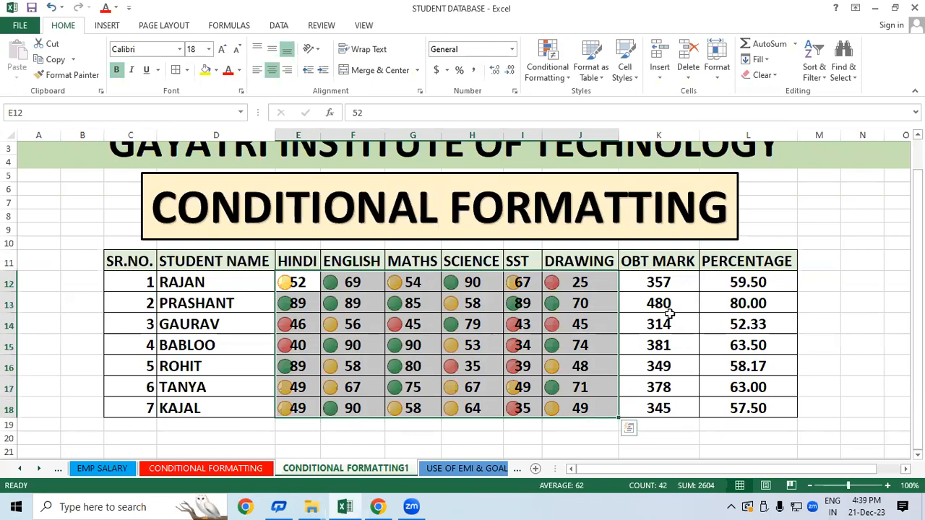
click(670, 316)
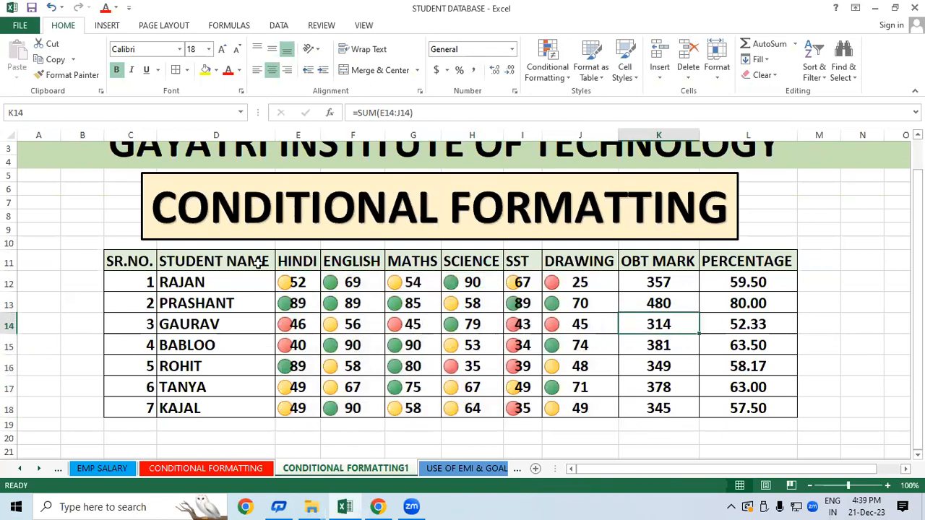
- Remove the traffic light icons by clearing the conditional formatting rules from the subject marks, E12:J18
click(305, 284)
drag(350, 307, 564, 406)
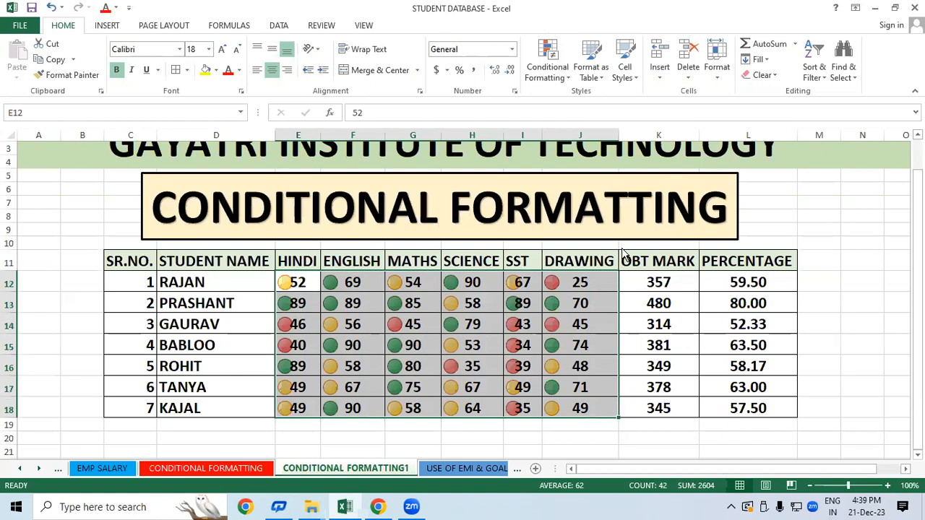
click(558, 70)
mouse_move(625, 261)
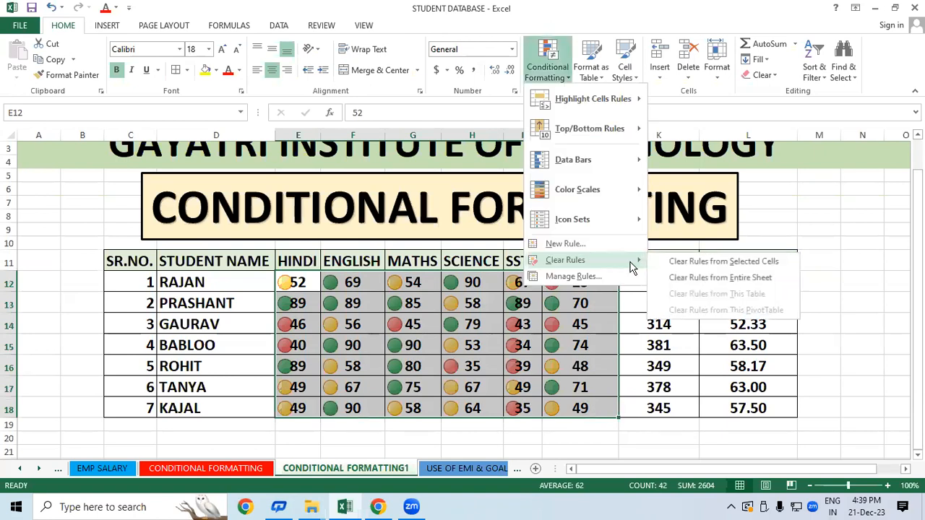
click(737, 262)
- Apply the five-level rating bars icon set to the subject marks, E12:J18
click(541, 68)
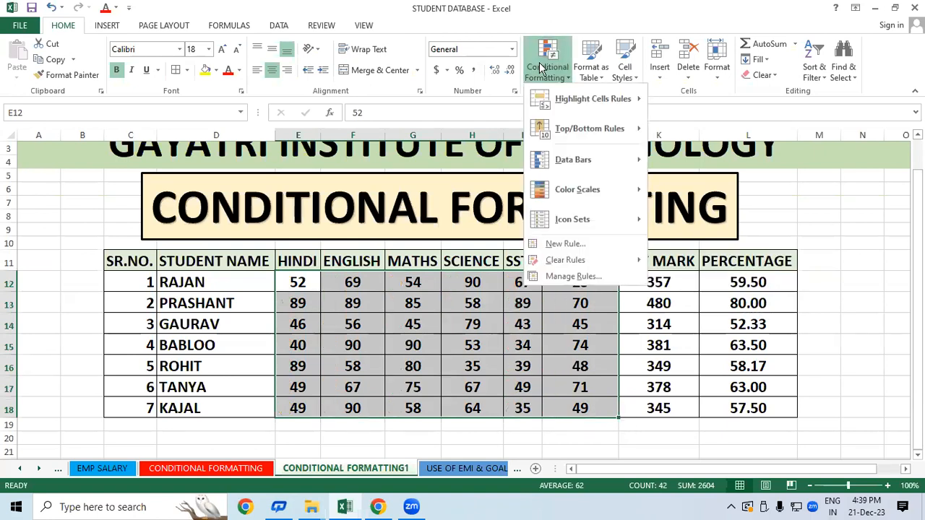
mouse_move(610, 229)
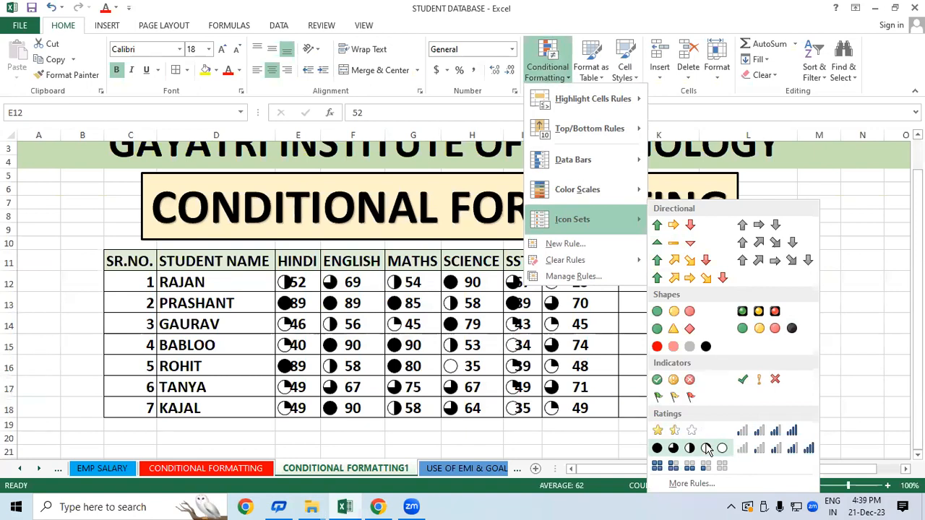
click(773, 448)
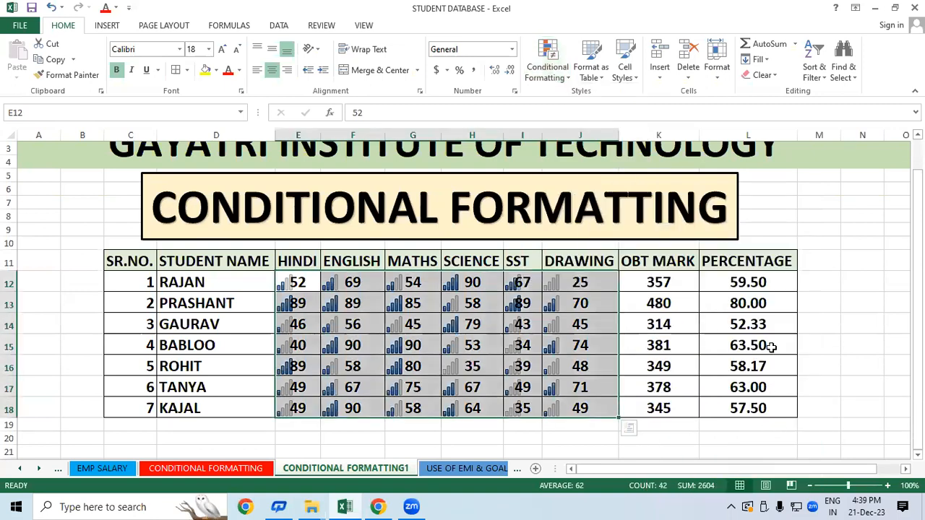
click(856, 294)
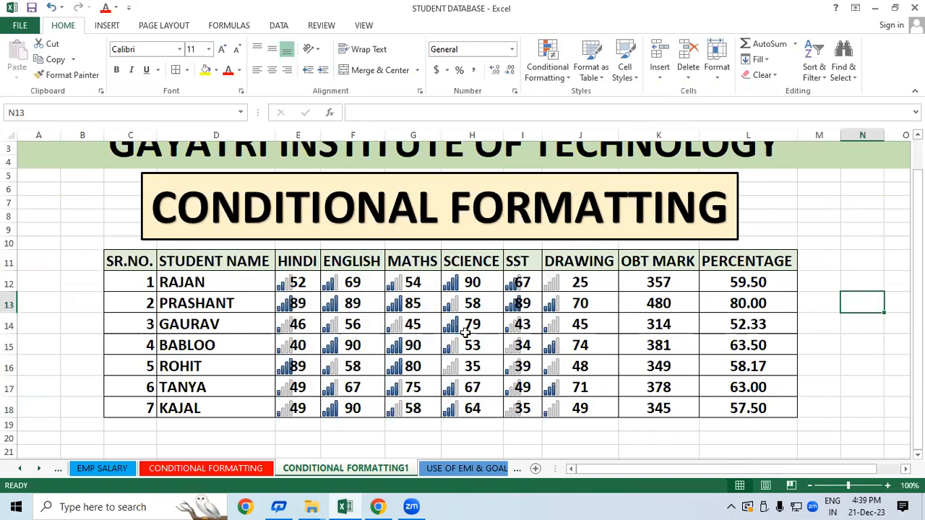
- Check the rating bars on several marks and change the Hindi mark in E14 to 89 to update its icon
click(513, 303)
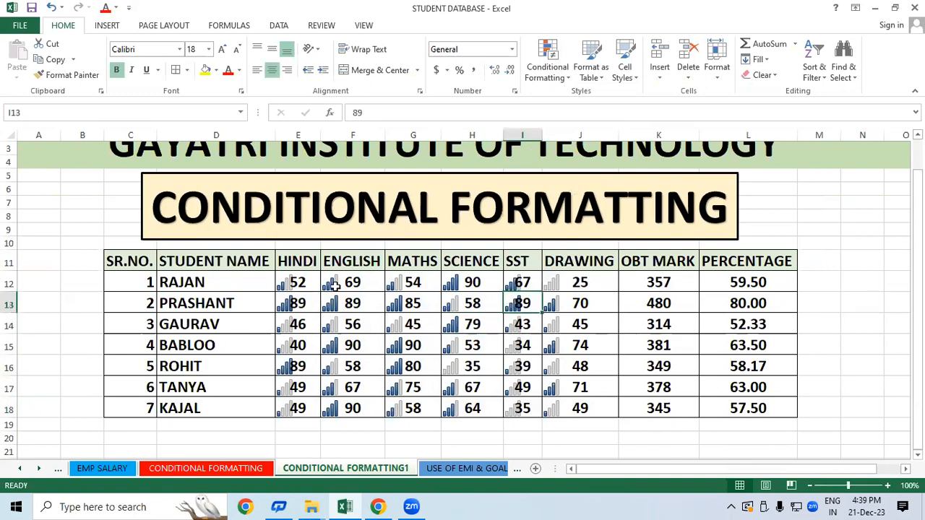
click(285, 288)
click(345, 351)
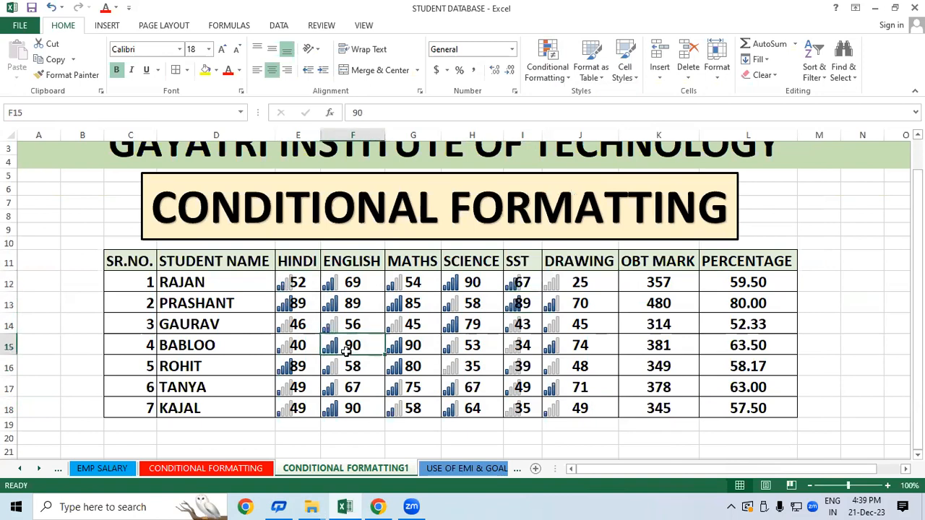
click(513, 382)
click(469, 329)
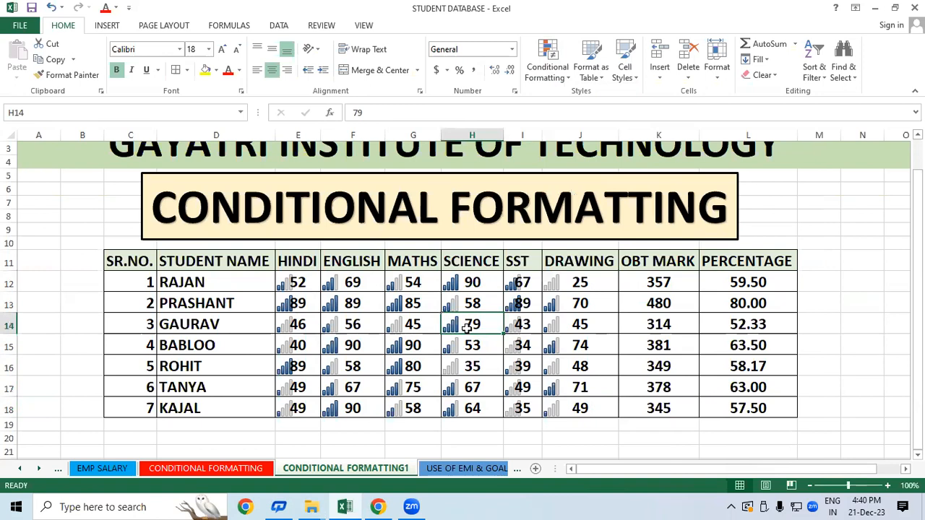
click(549, 322)
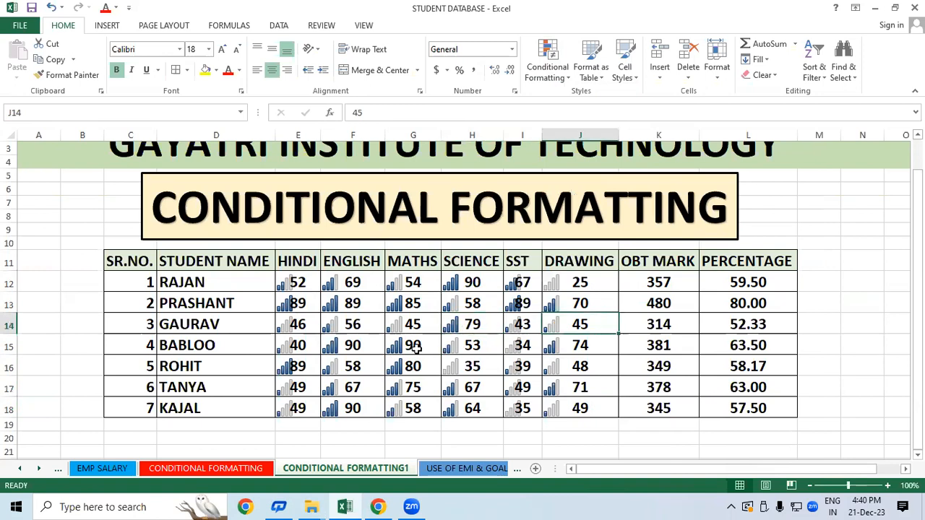
click(302, 324)
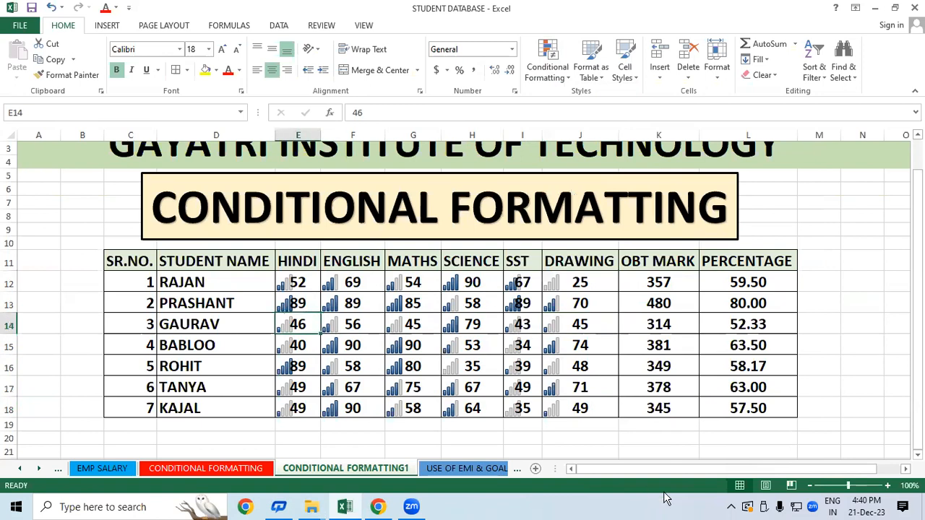
text(89)
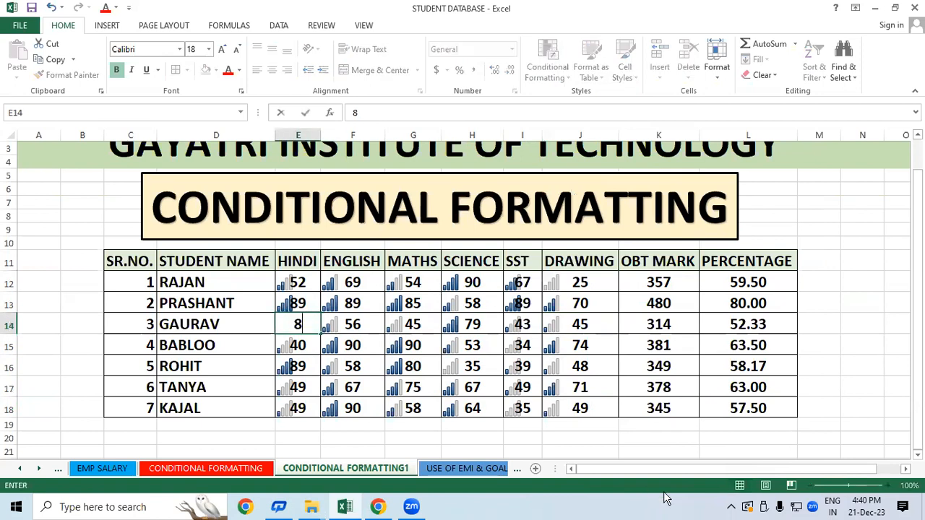
click(670, 307)
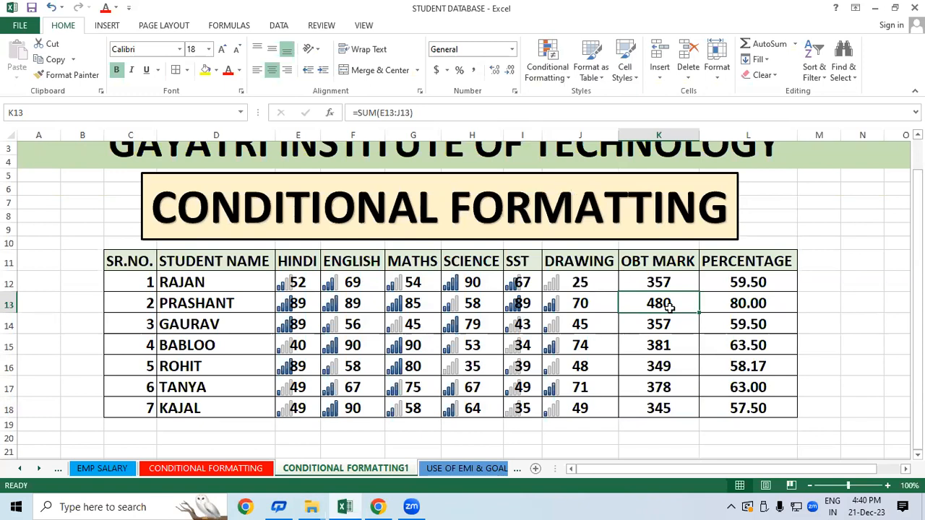
- Change the first student's Drawing mark in J12 to 56
click(297, 284)
drag(324, 286, 584, 405)
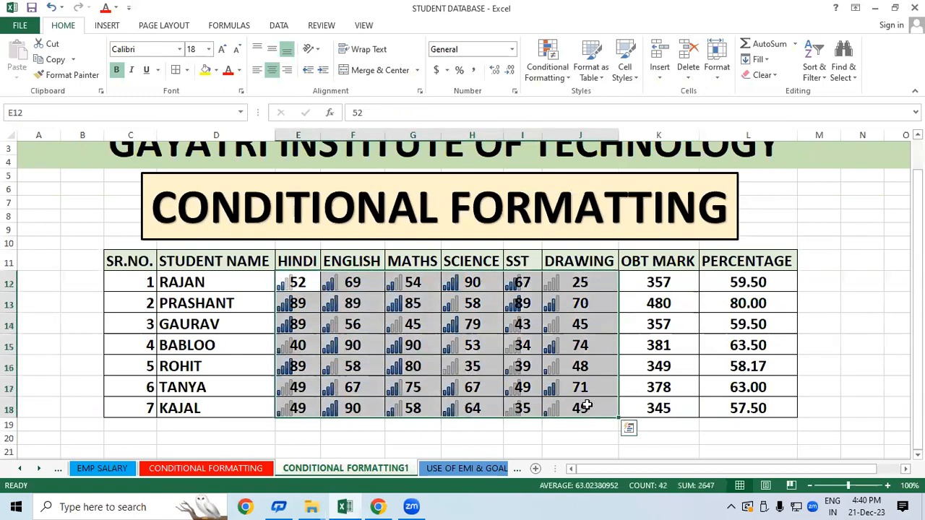
click(679, 346)
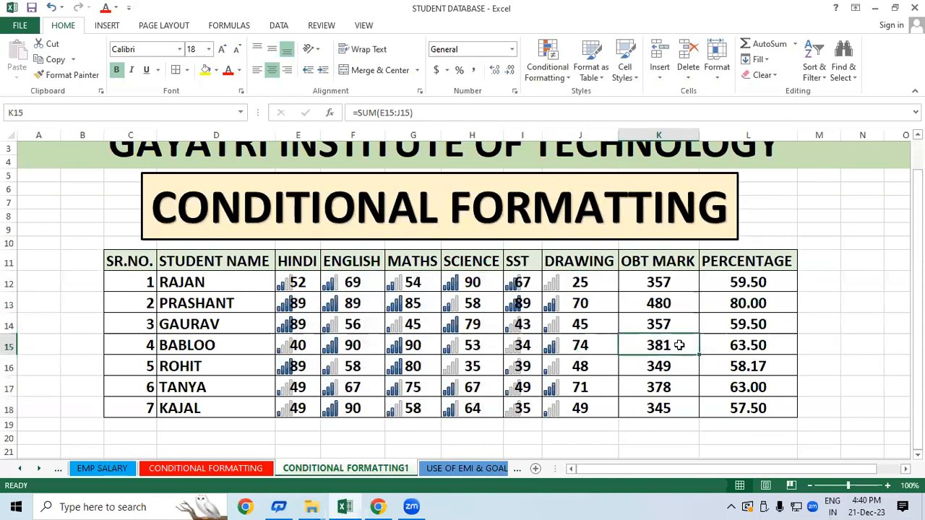
click(584, 286)
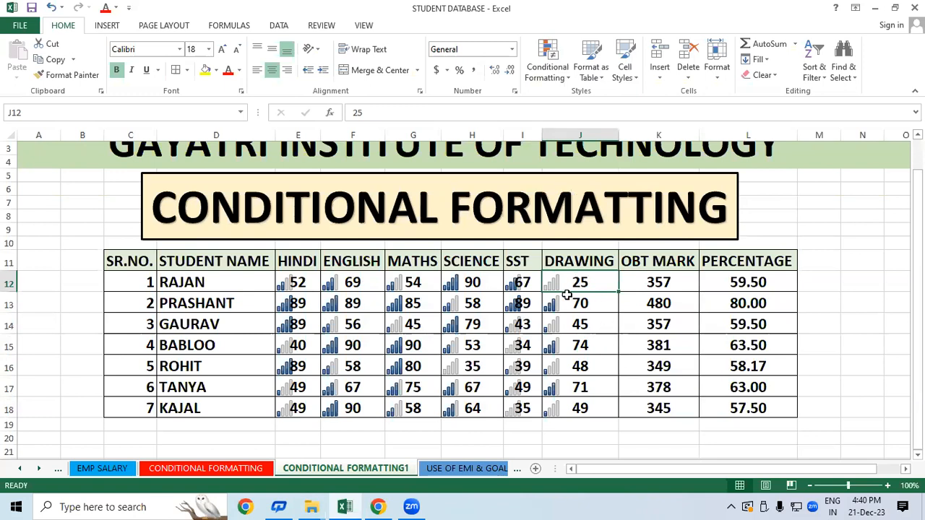
click(567, 294)
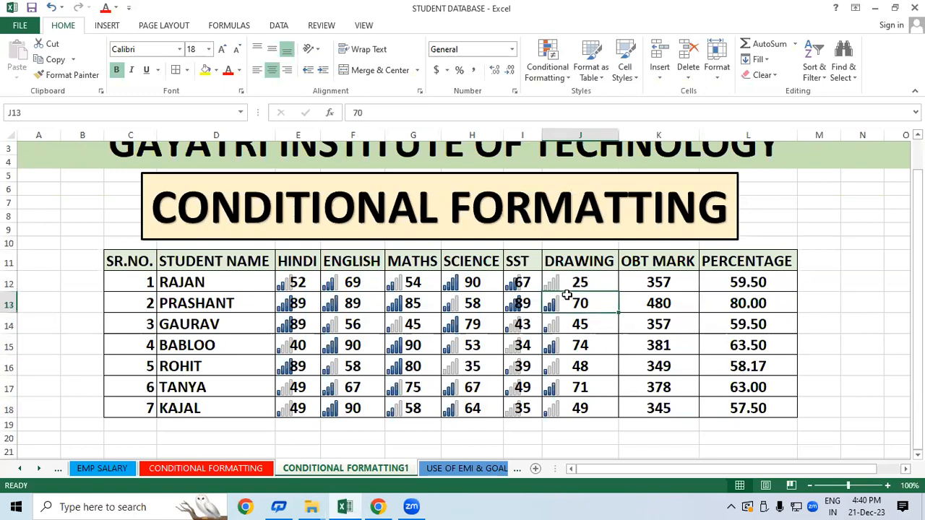
click(573, 282)
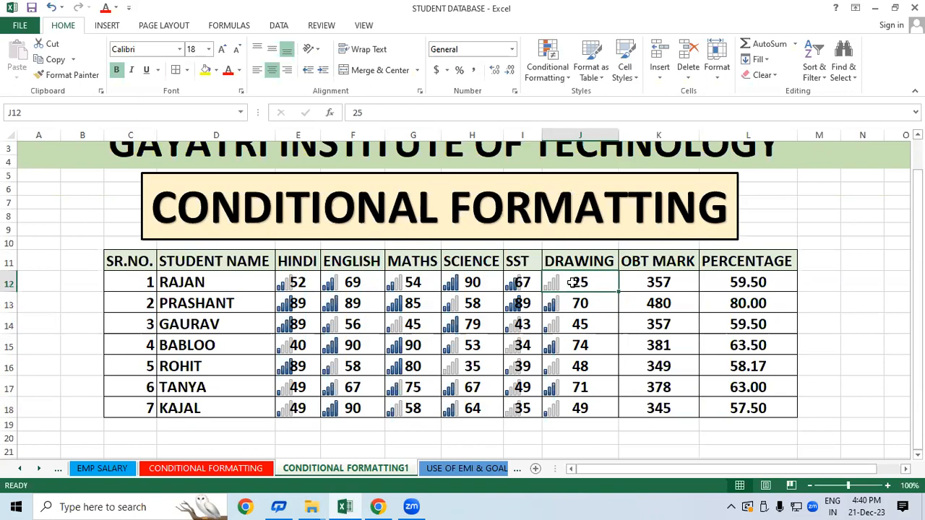
text(56)
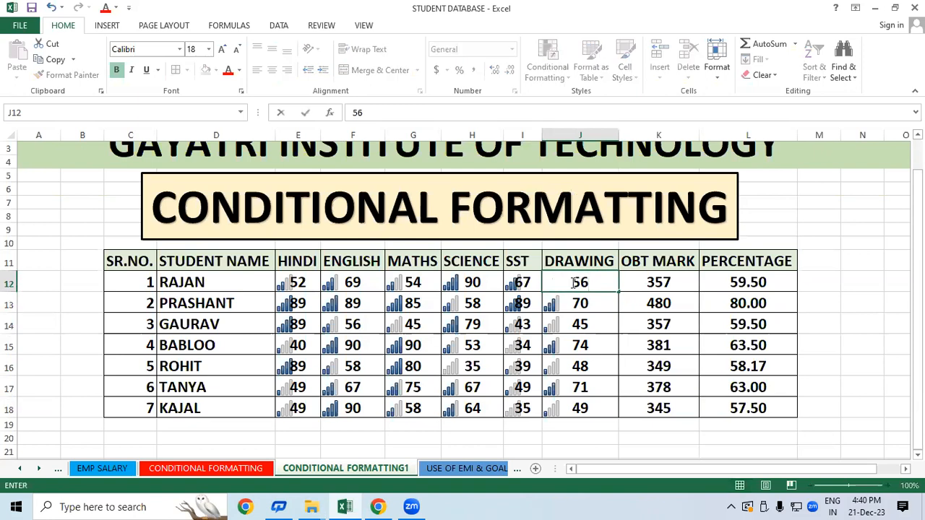
click(747, 338)
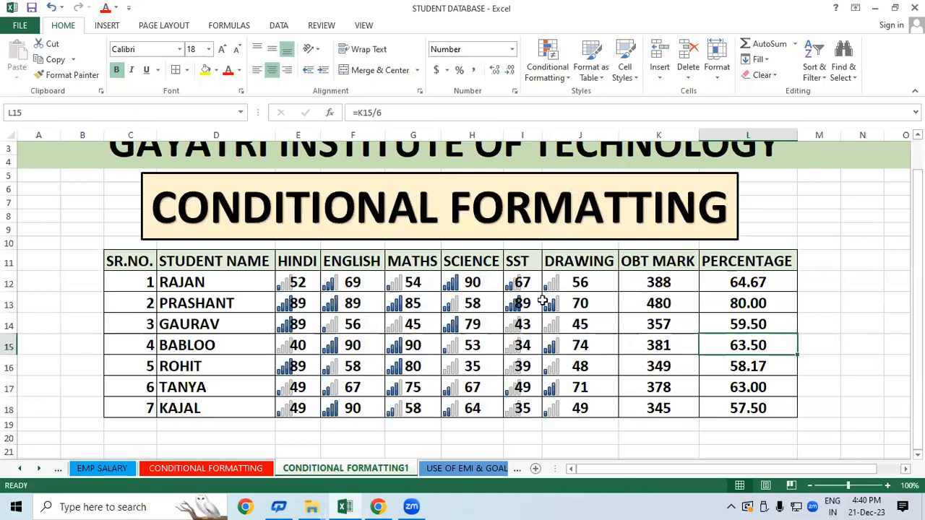
- Remove the rating bars by clearing the conditional formatting rules from the subject marks, E12:J18
drag(289, 286, 584, 409)
click(546, 63)
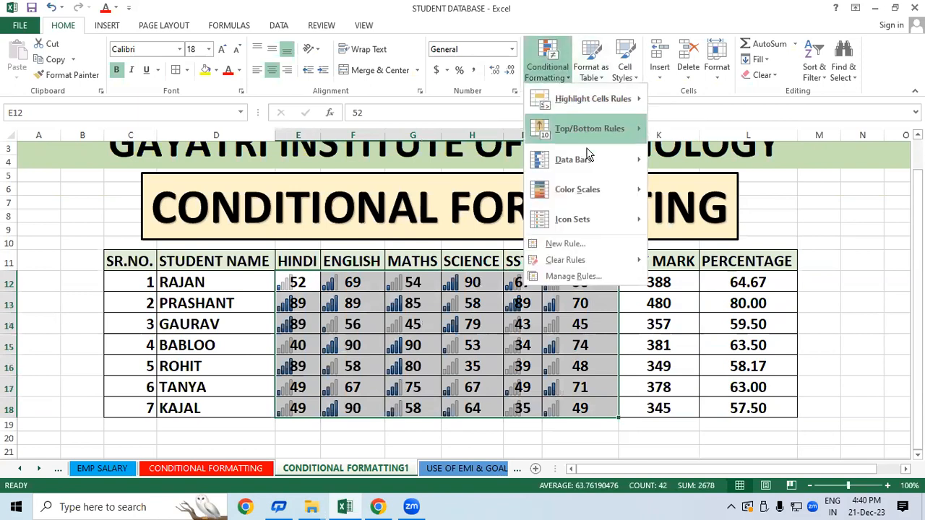
mouse_move(582, 260)
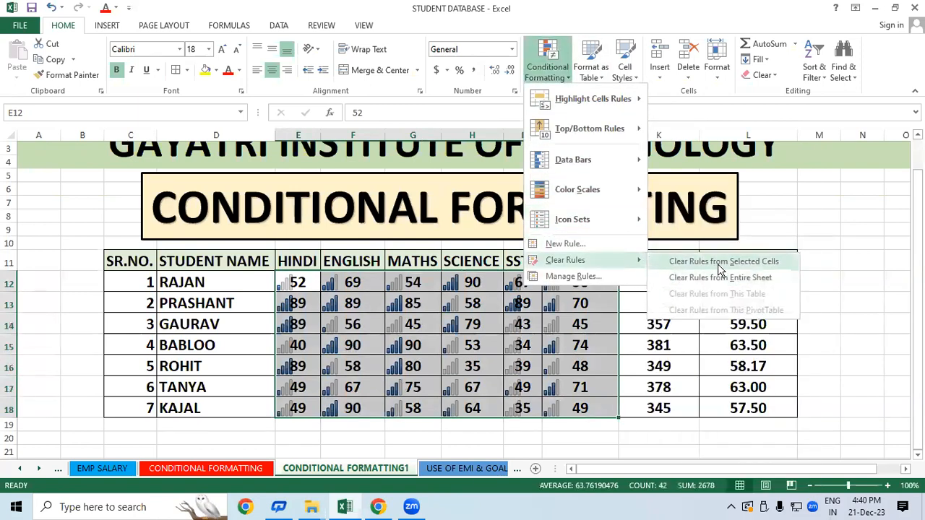
click(717, 263)
click(692, 330)
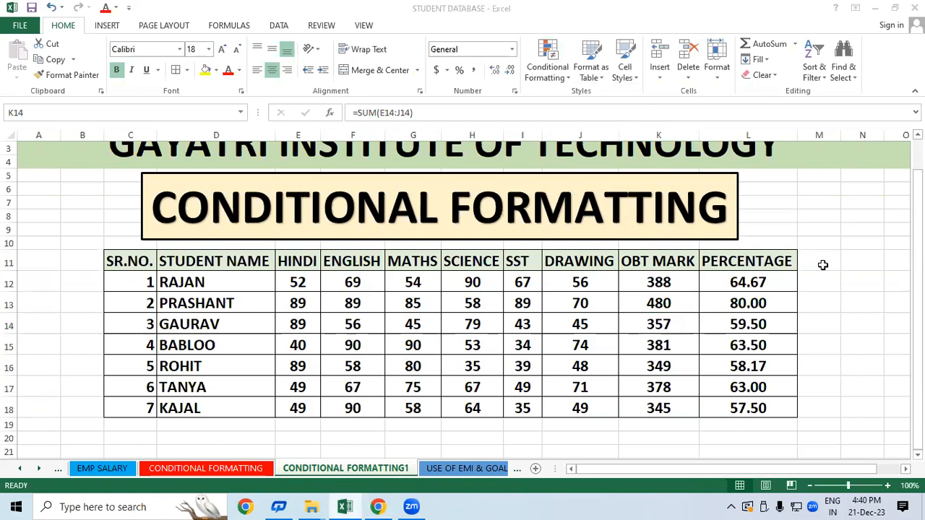
key(F2)
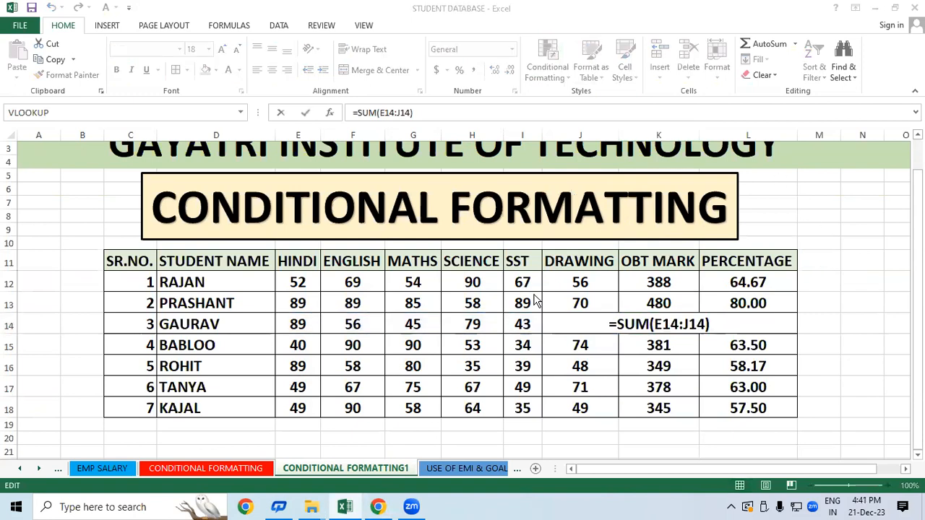
click(569, 370)
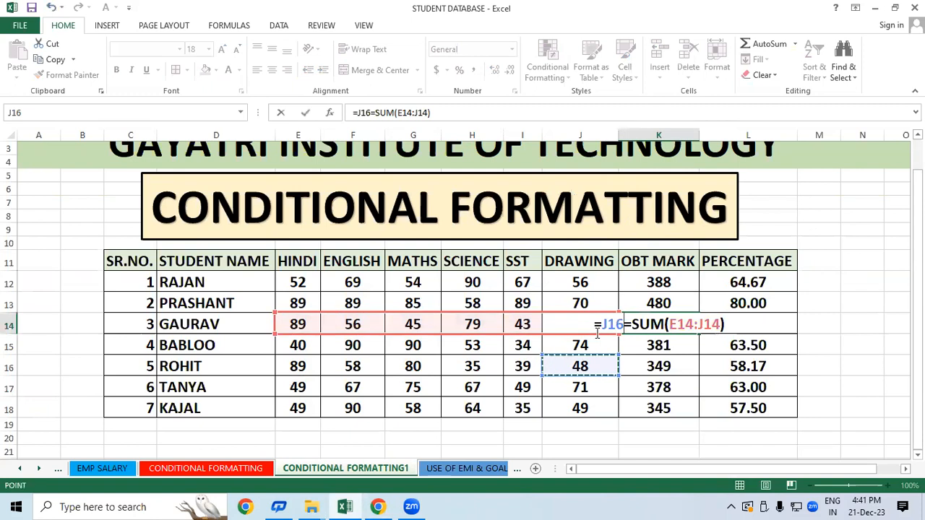
key(BackSpace)
key(BackSpace)
key(BackSpace)
key(BackSpace)
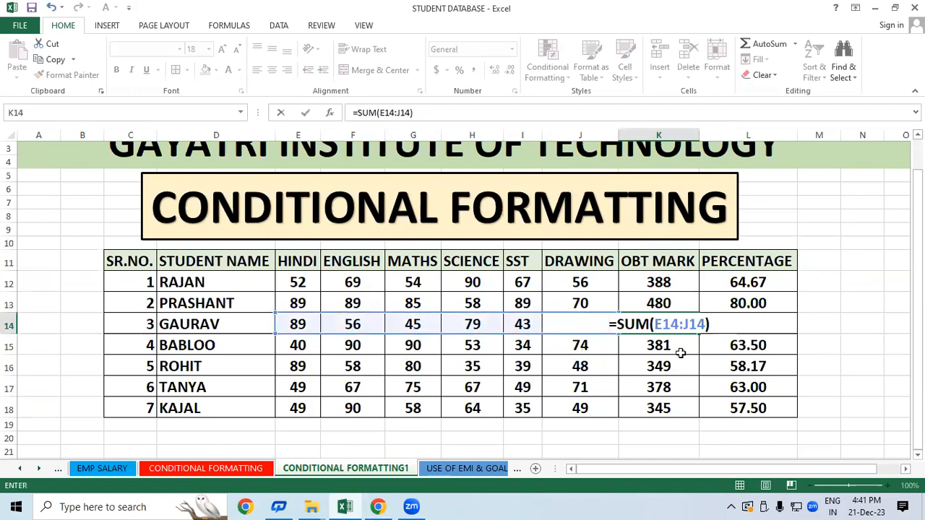
key(Return)
key(Return)
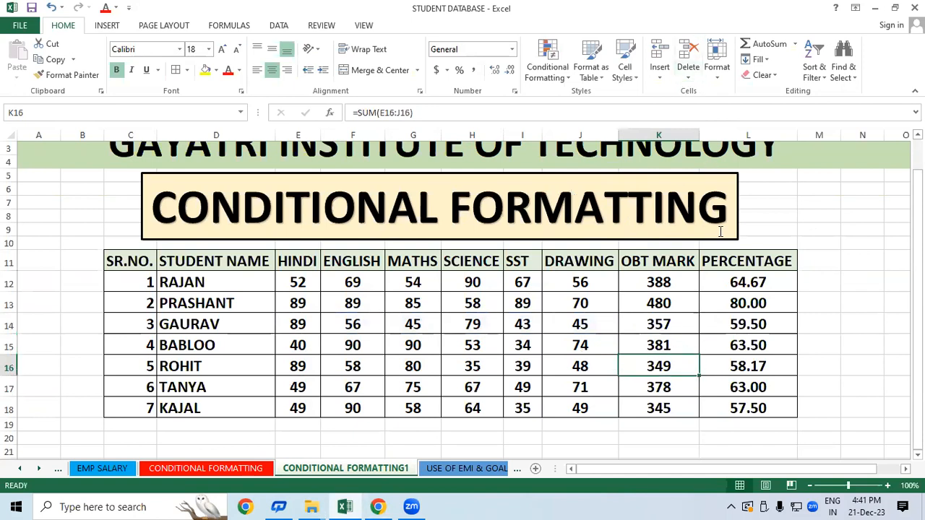
- Enter 500 in cell M7, outside the marks table, and enlarge its font size to 20
drag(299, 282, 561, 402)
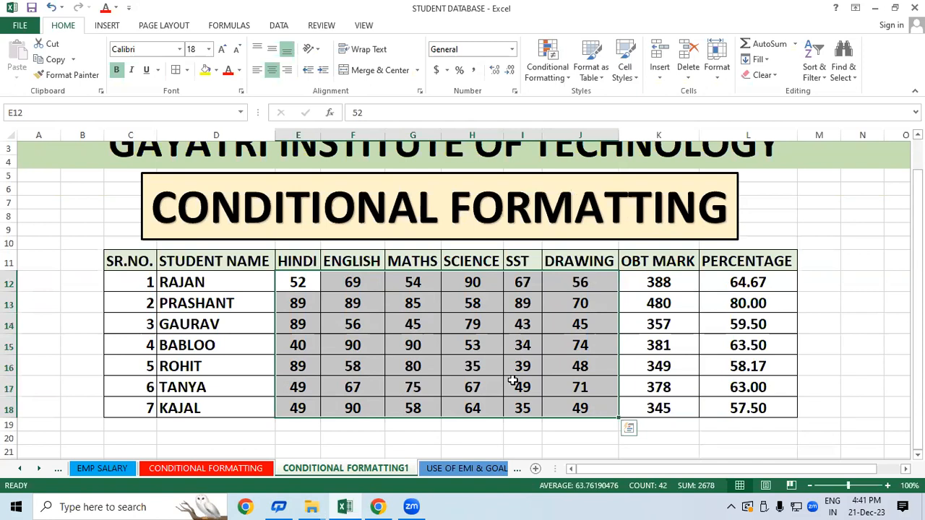
click(824, 203)
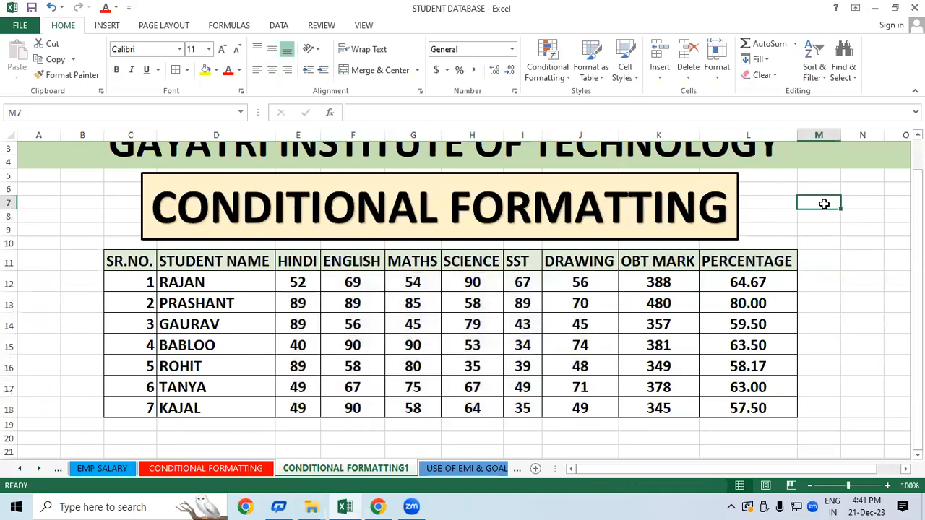
text(500)
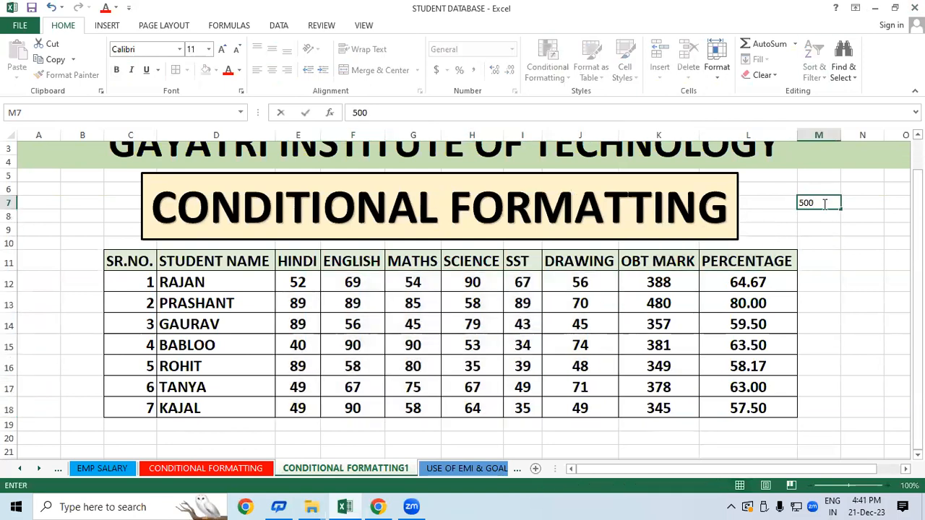
click(842, 317)
click(823, 203)
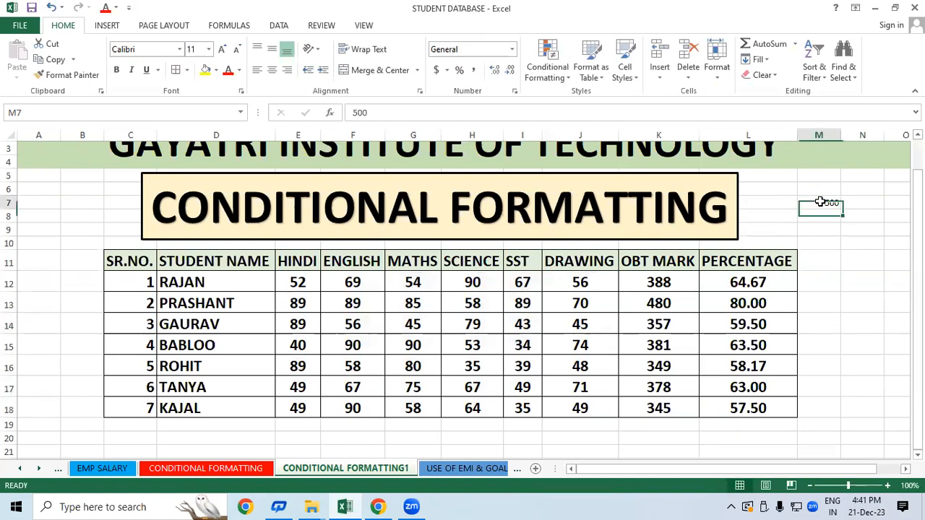
click(223, 50)
click(223, 50)
click(223, 50)
click(223, 49)
click(224, 50)
- Copy the 500 in M7 and add it to all subject marks, E12:J18, using Paste Special with the Add operation
right_click(823, 207)
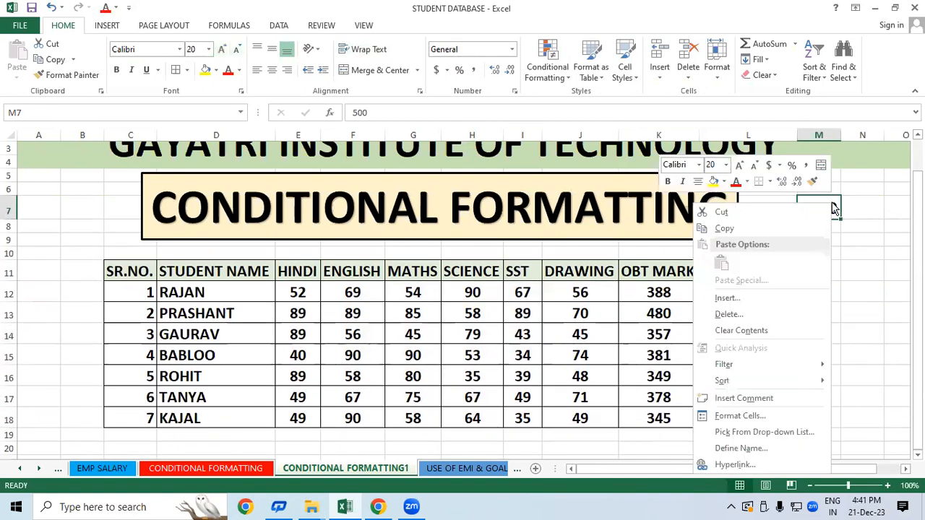
click(723, 229)
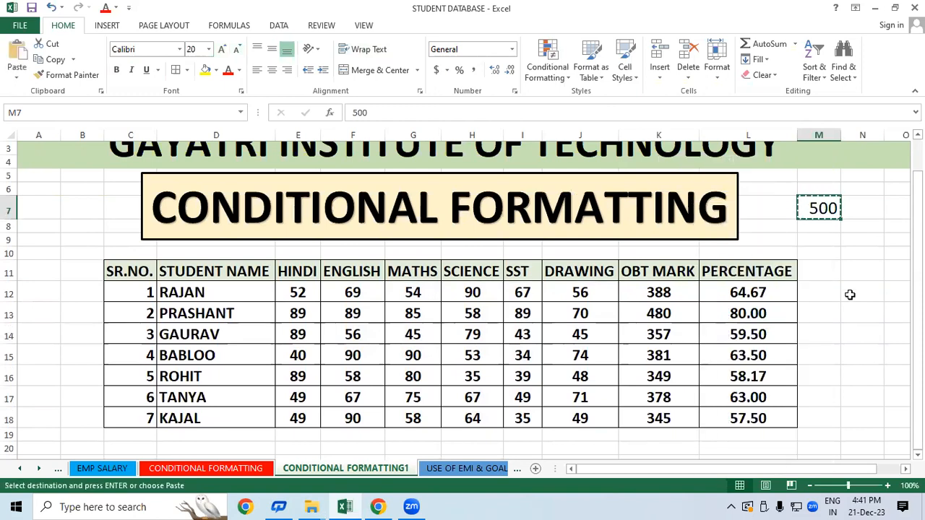
click(849, 295)
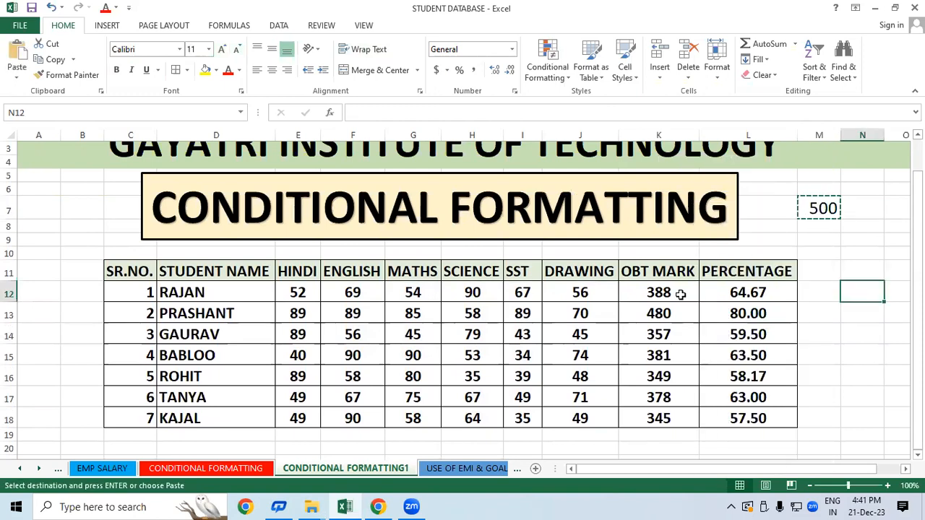
drag(300, 294, 555, 410)
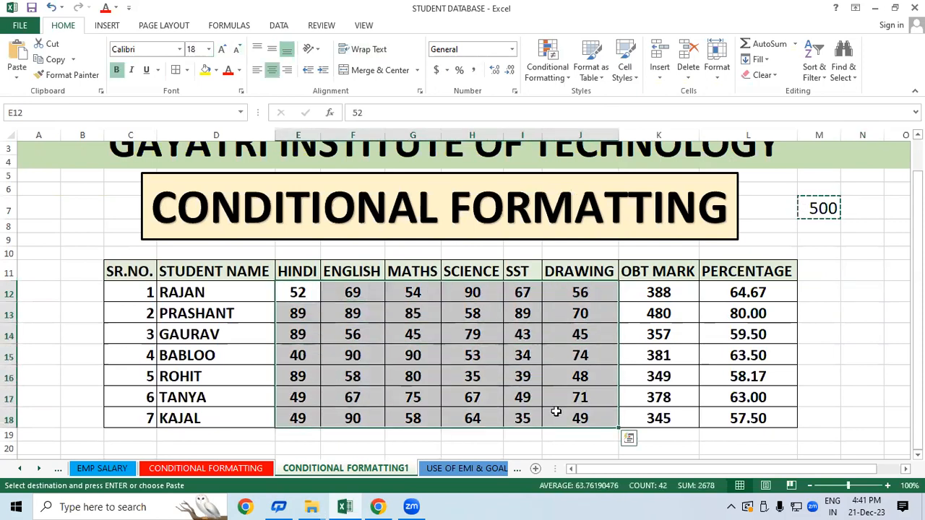
right_click(464, 346)
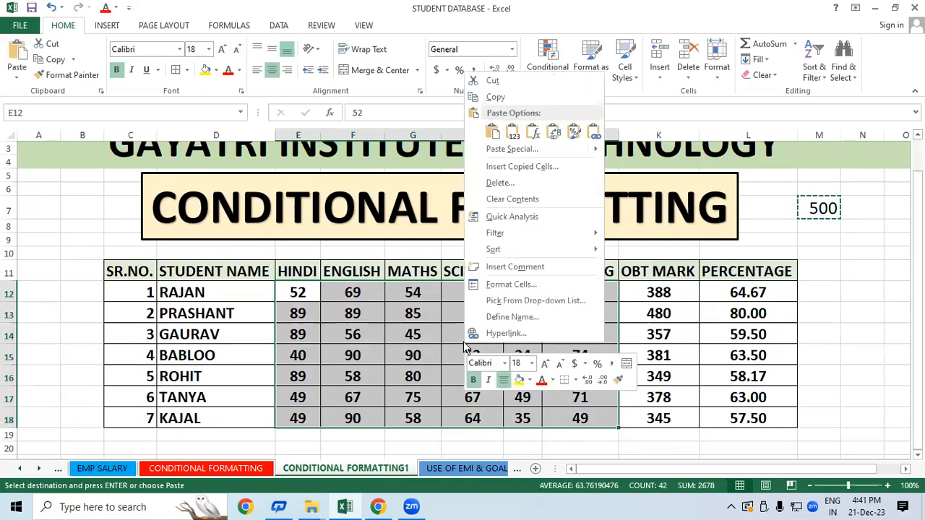
click(519, 149)
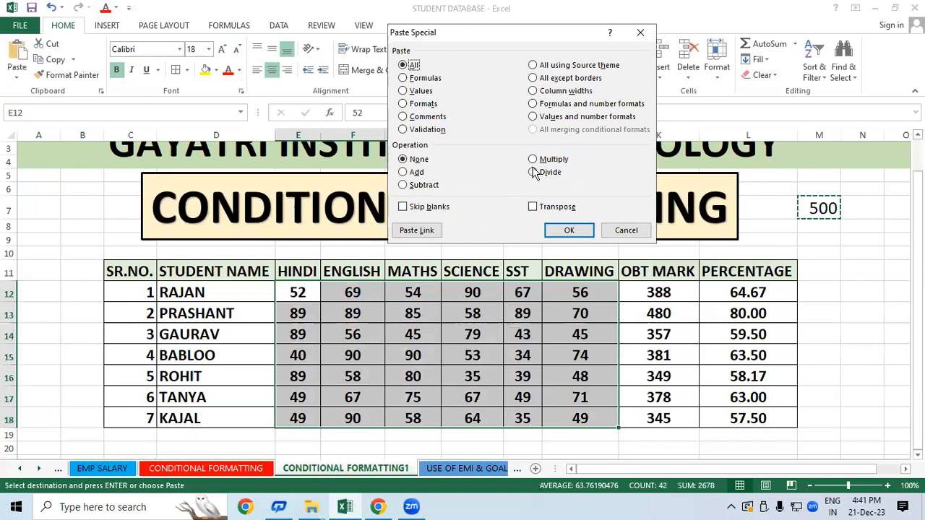
click(417, 173)
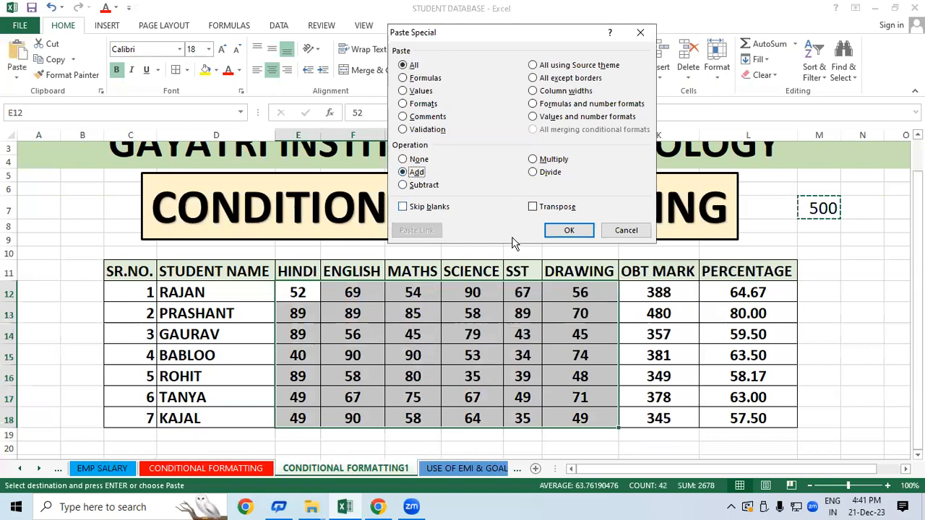
click(569, 231)
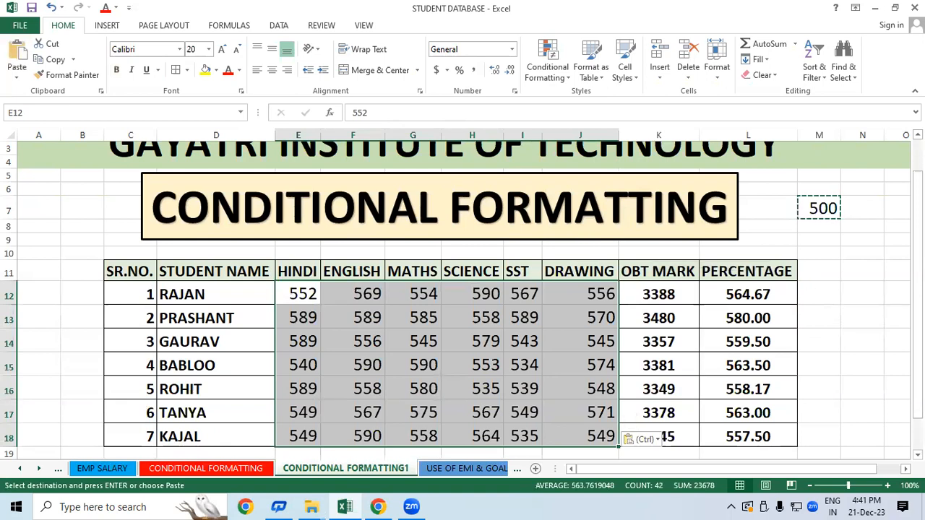
click(883, 314)
- Copy M7 again and subtract it from the subject marks, E12:J18, using Paste Special with the Subtract operation, and end copy mode
click(819, 265)
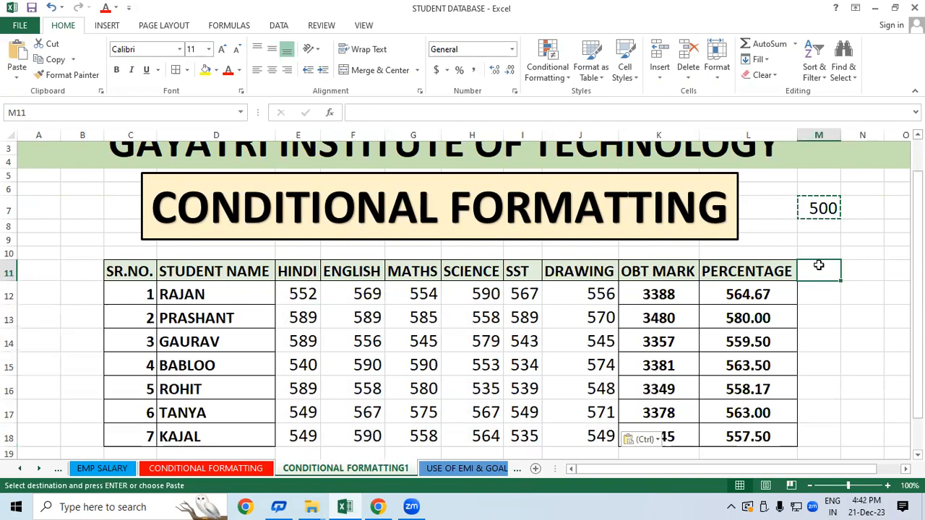
click(821, 207)
right_click(821, 207)
click(759, 233)
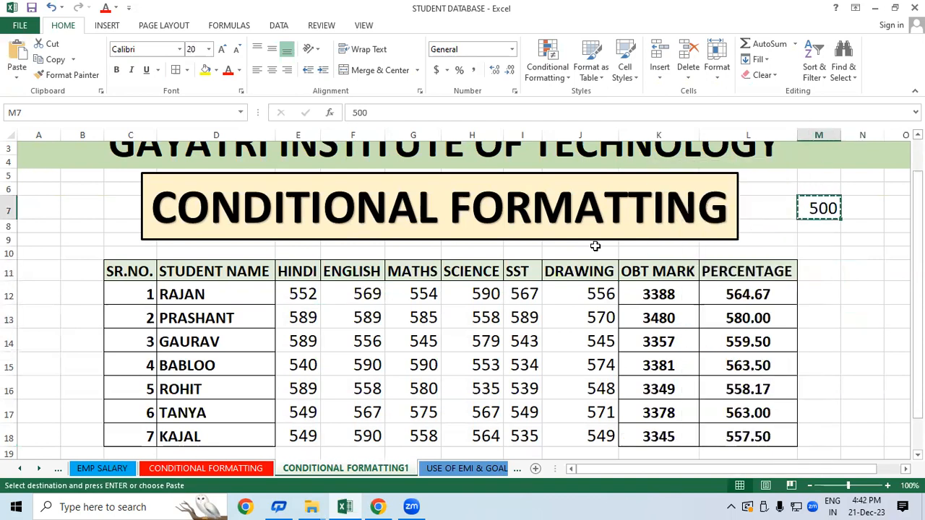
drag(284, 291, 566, 436)
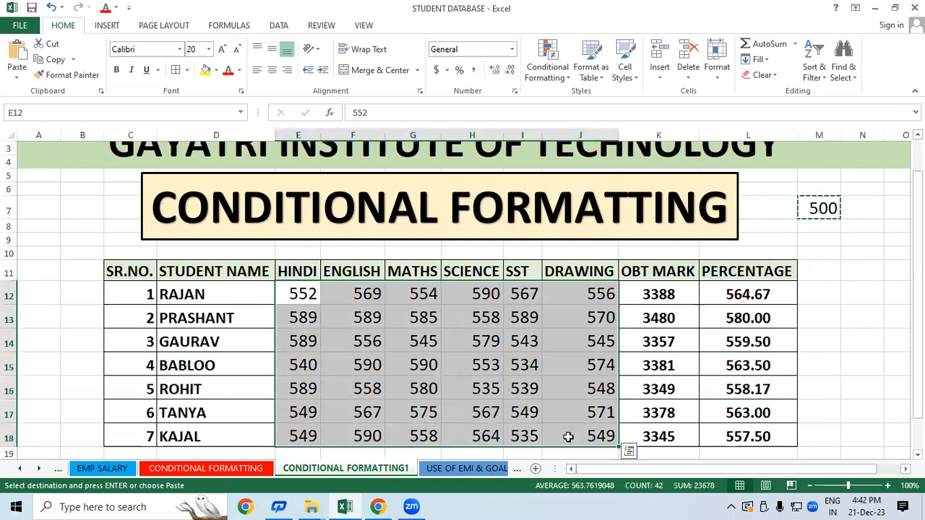
right_click(378, 338)
click(450, 147)
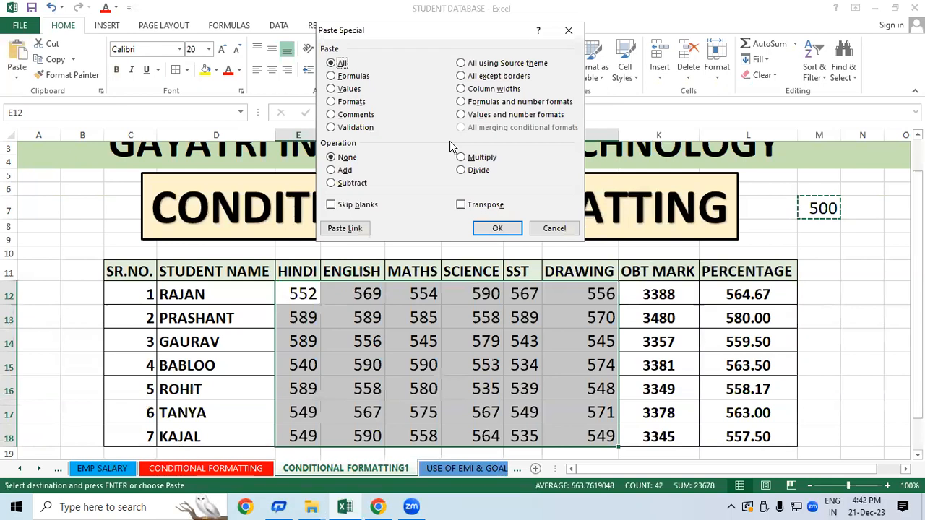
click(348, 183)
click(497, 228)
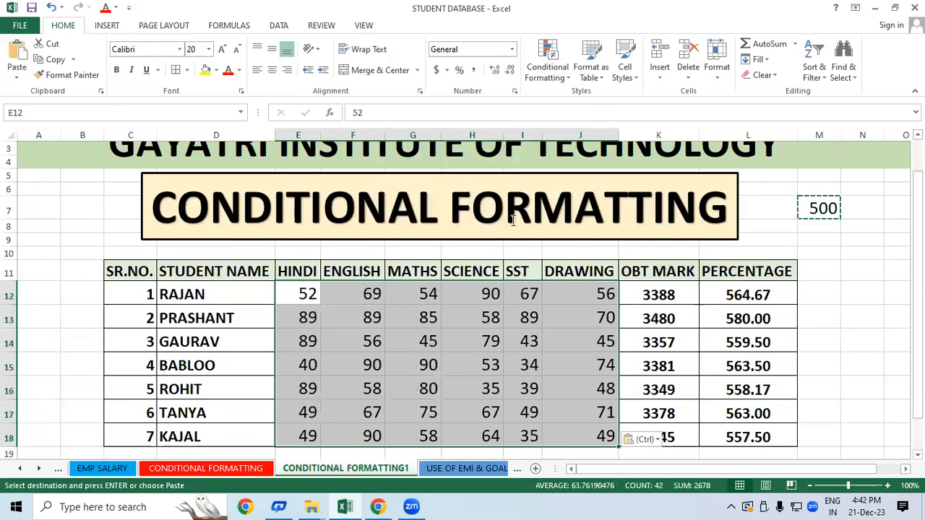
click(731, 308)
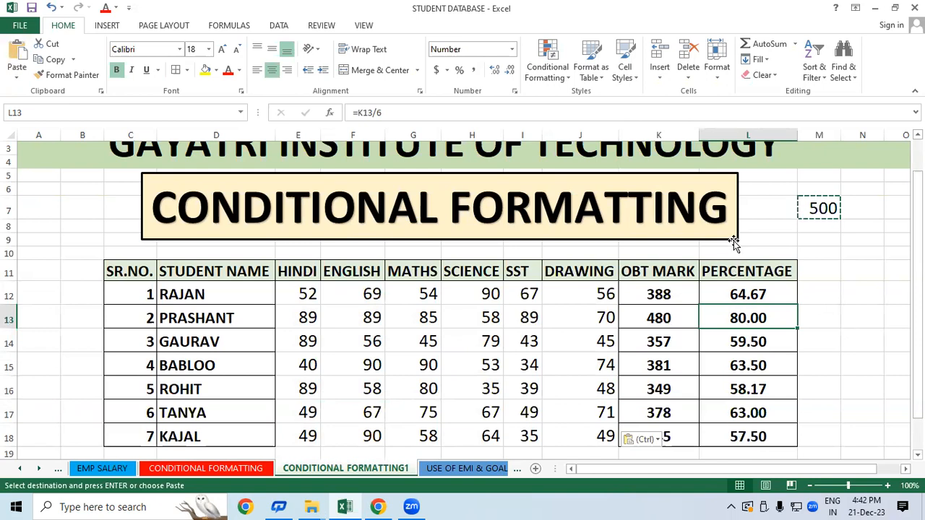
click(824, 268)
key(Escape)
- Enter 10 in cell M9, outside the marks table
click(860, 318)
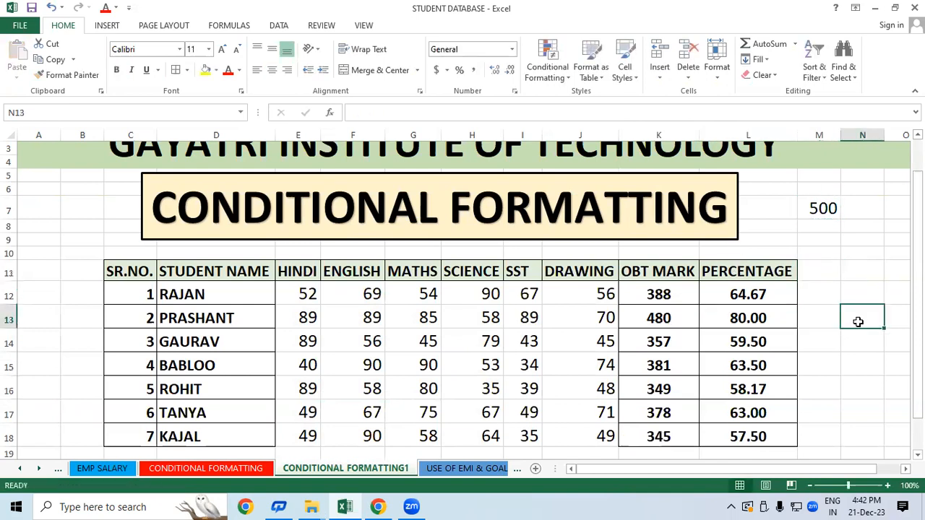
click(826, 242)
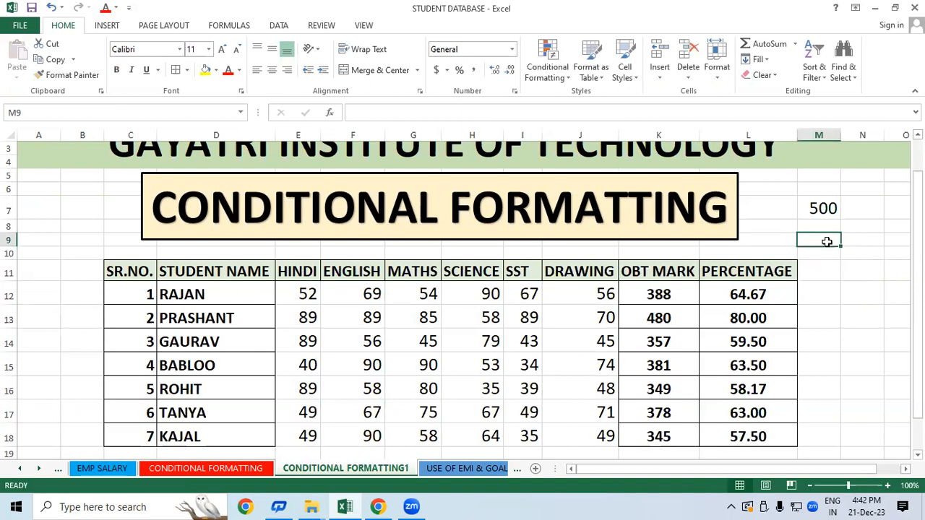
text(10)
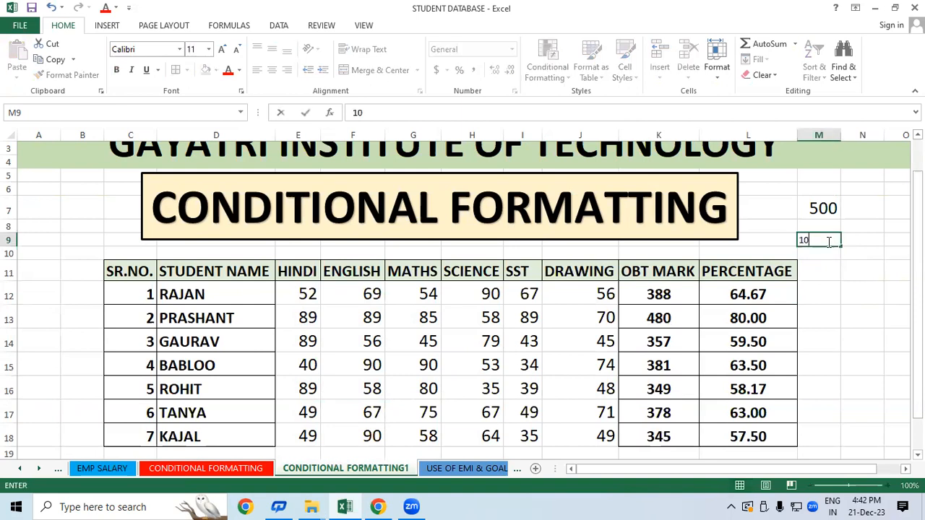
click(849, 313)
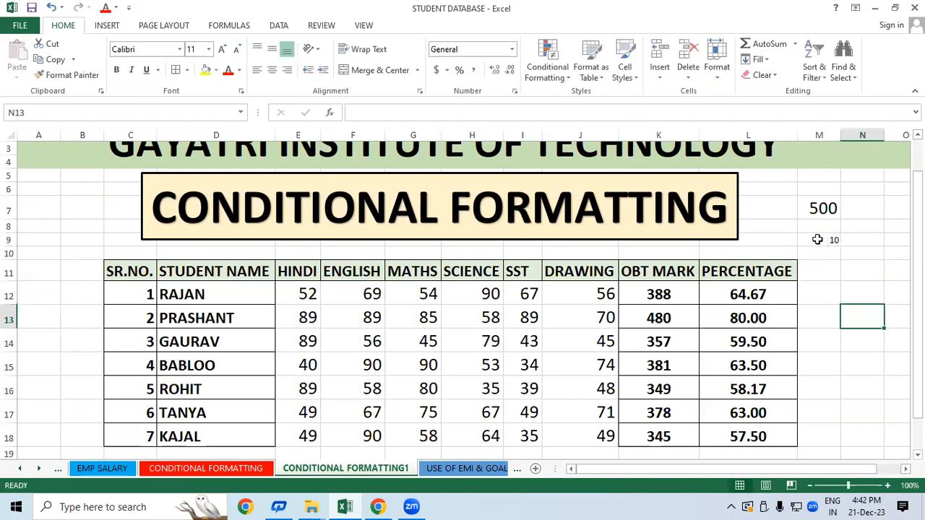
- Copy the 10 in M9 and subtract it from all subject marks, E12:J18, using Paste Special with the Subtract operation
right_click(819, 244)
click(803, 247)
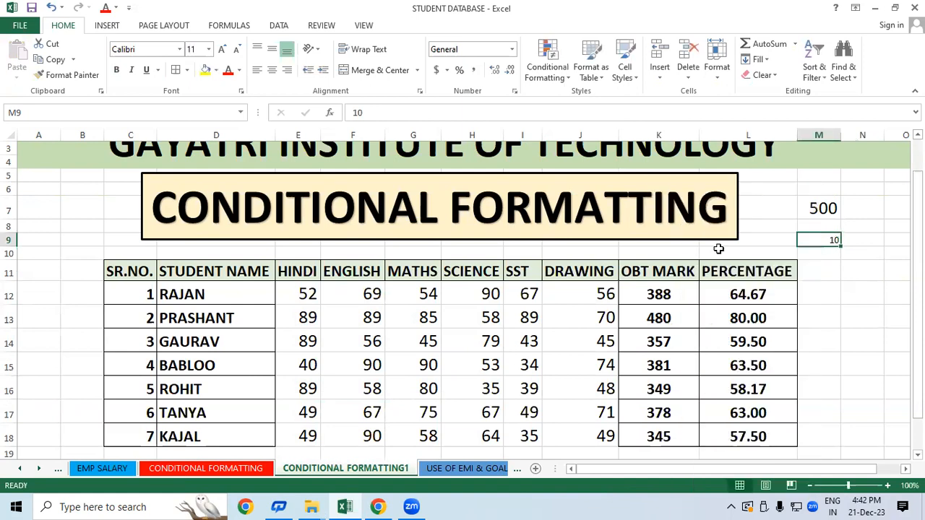
click(302, 298)
mouse_move(301, 296)
mouse_down()
mouse_move(506, 433)
mouse_move(597, 438)
mouse_up()
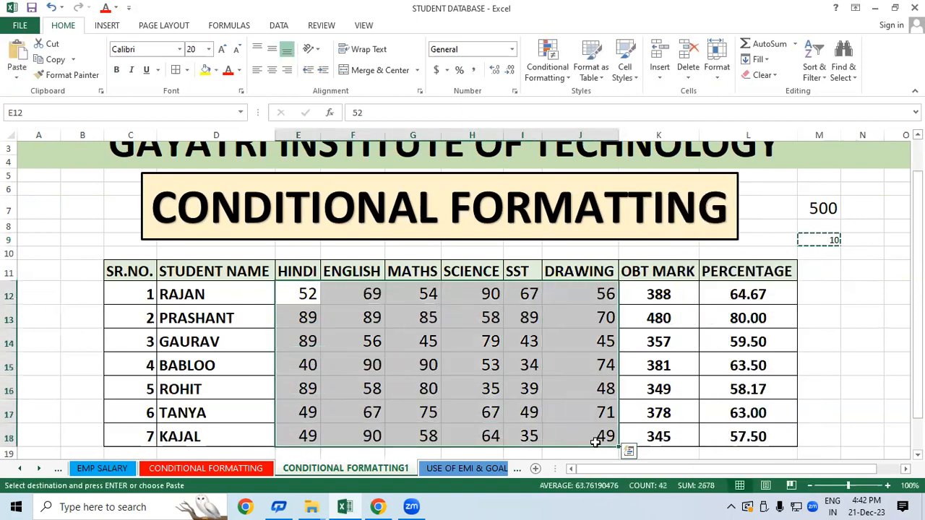
right_click(477, 348)
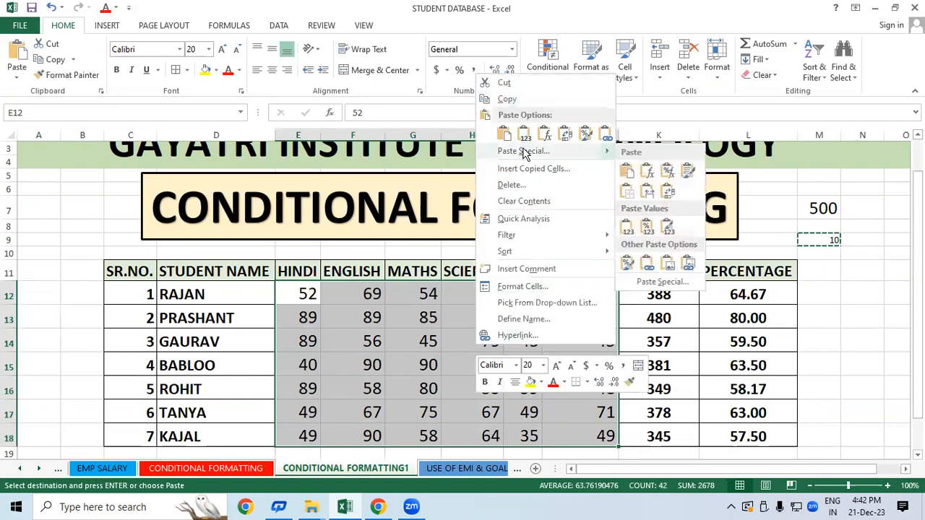
click(524, 152)
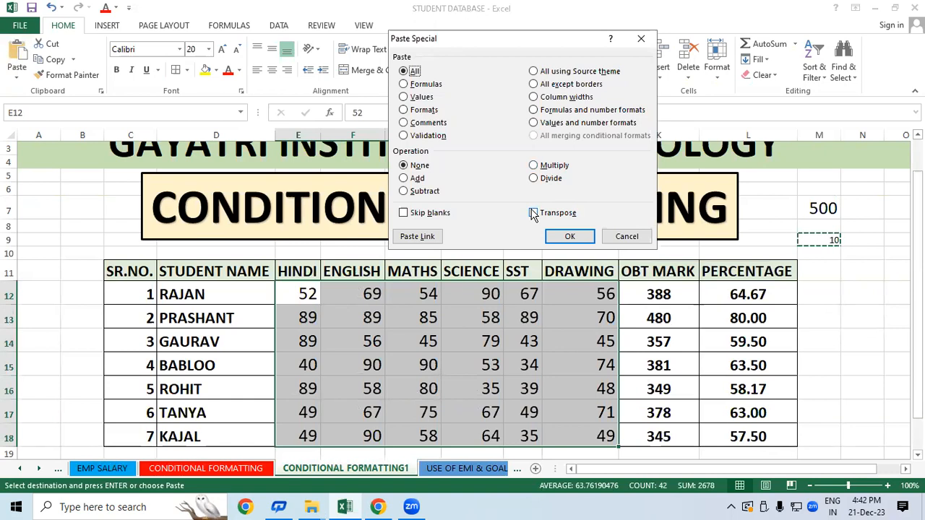
click(428, 193)
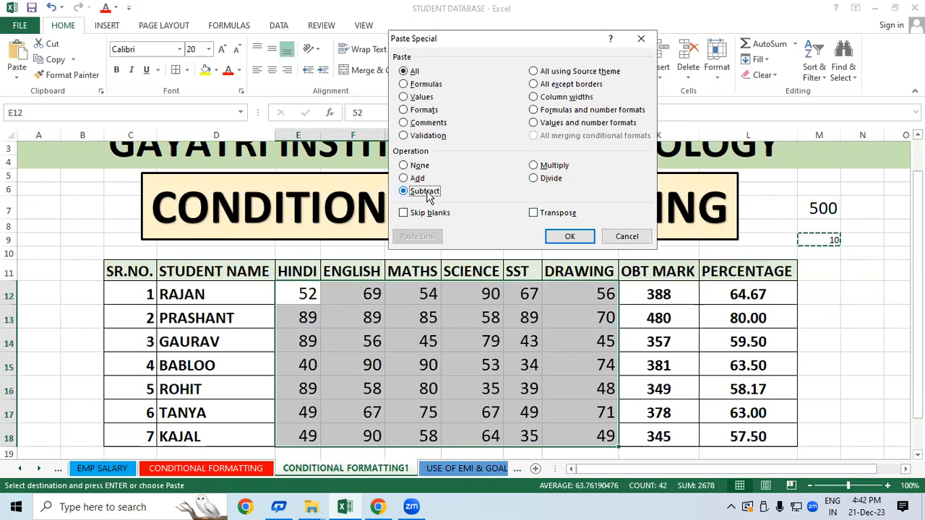
click(562, 236)
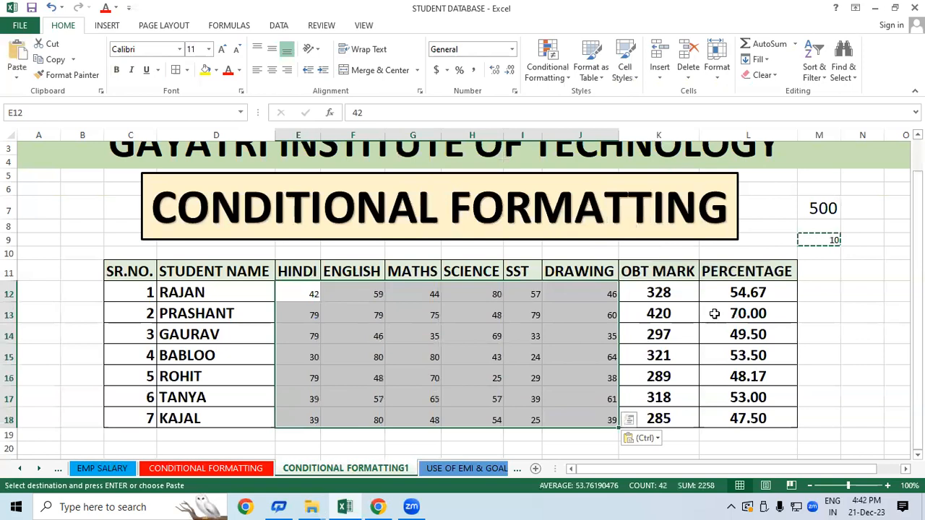
- Enlarge the font size of the subject marks, E12:J18, to 14 and deselect the range
click(222, 49)
click(221, 49)
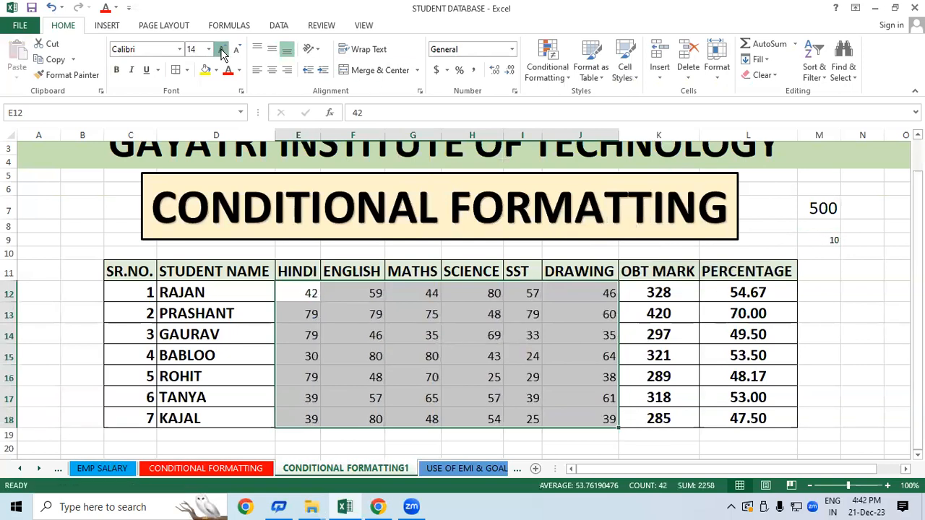
click(794, 380)
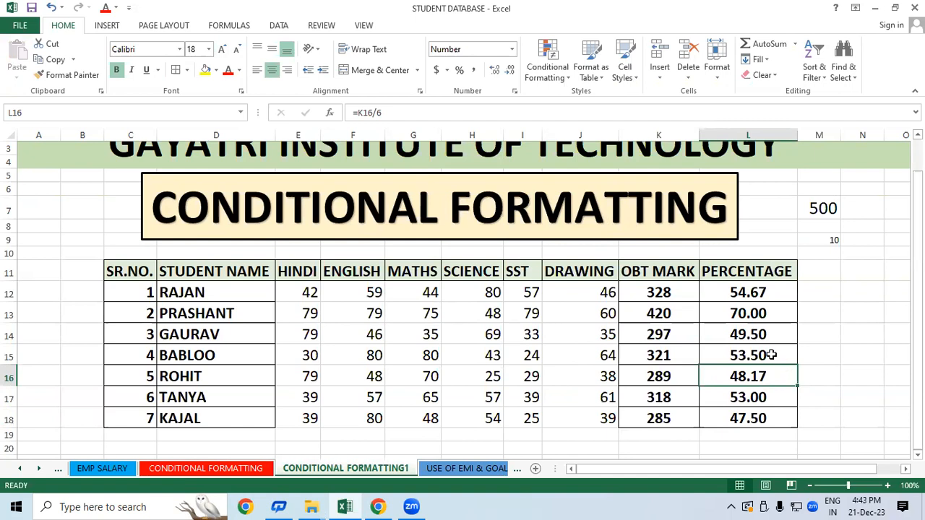
click(852, 364)
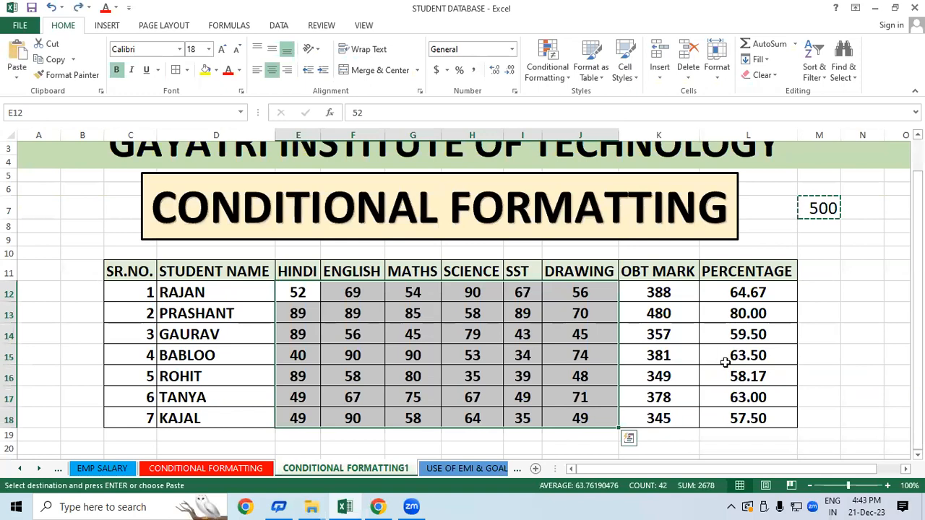
- Delete the 500 from cell M7 beside the heading box
click(863, 298)
key(ctrl+Home)
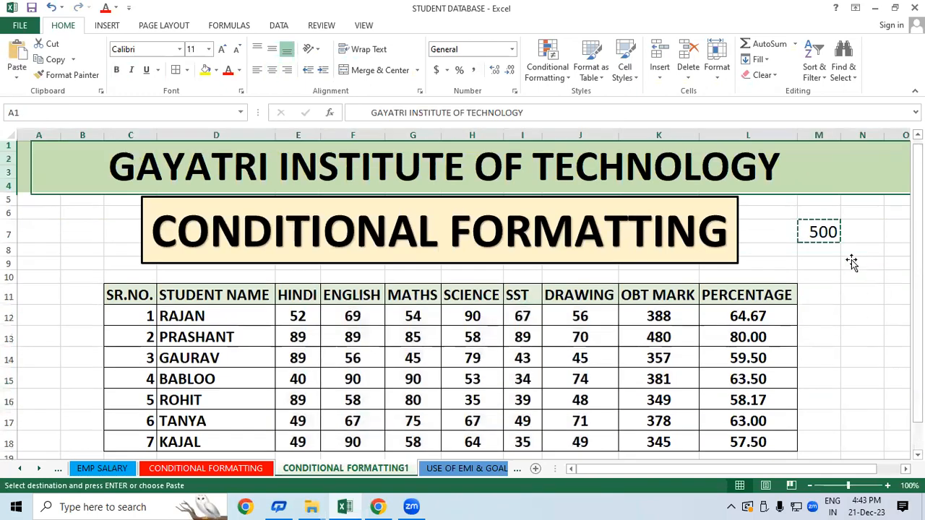
click(811, 236)
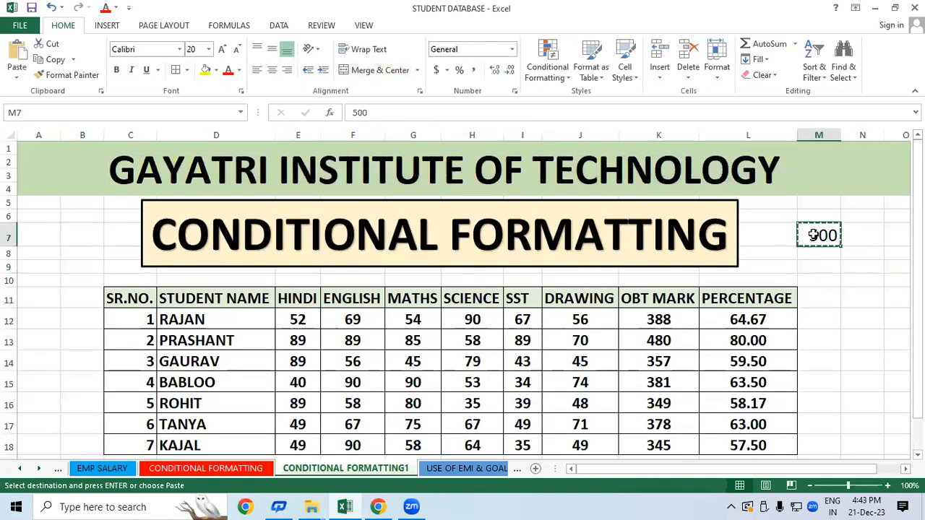
key(Delete)
click(828, 298)
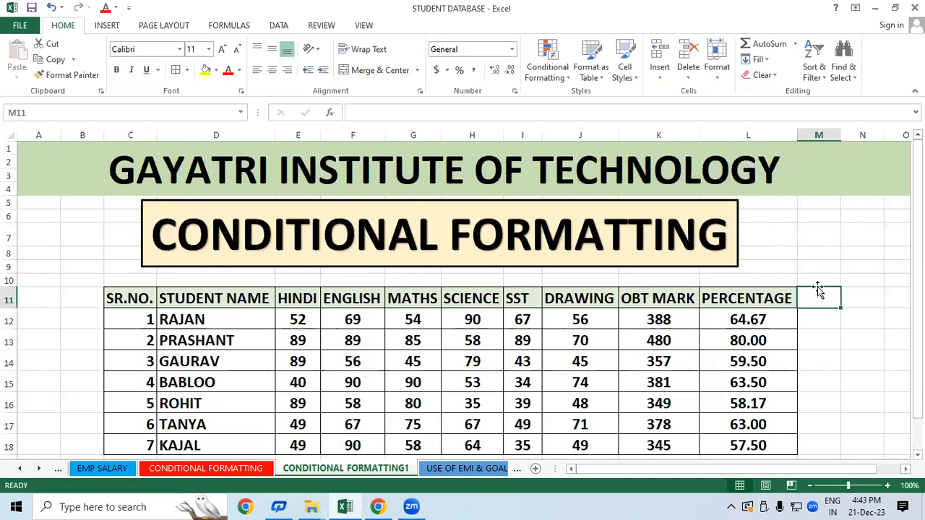
- Close the student database workbook and relaunch Excel with the Run command excel, starting a blank workbook
click(915, 8)
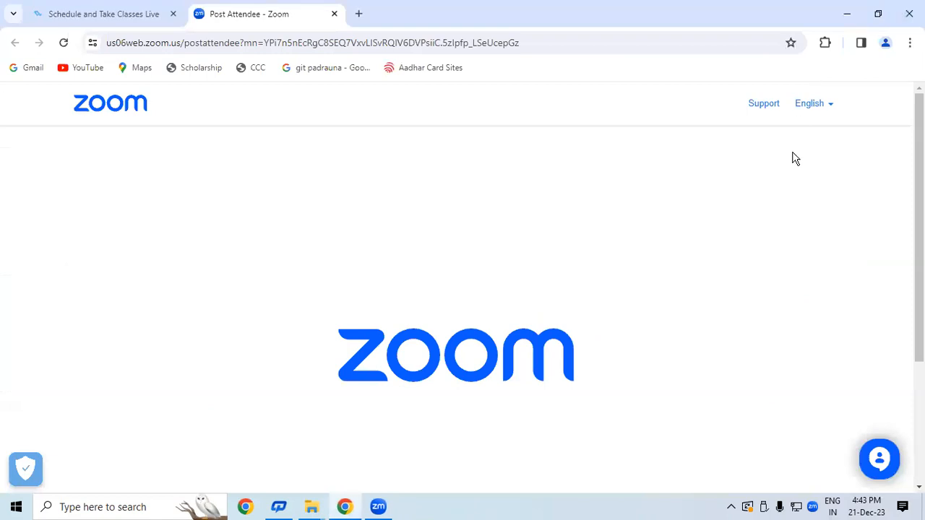
key(super+r)
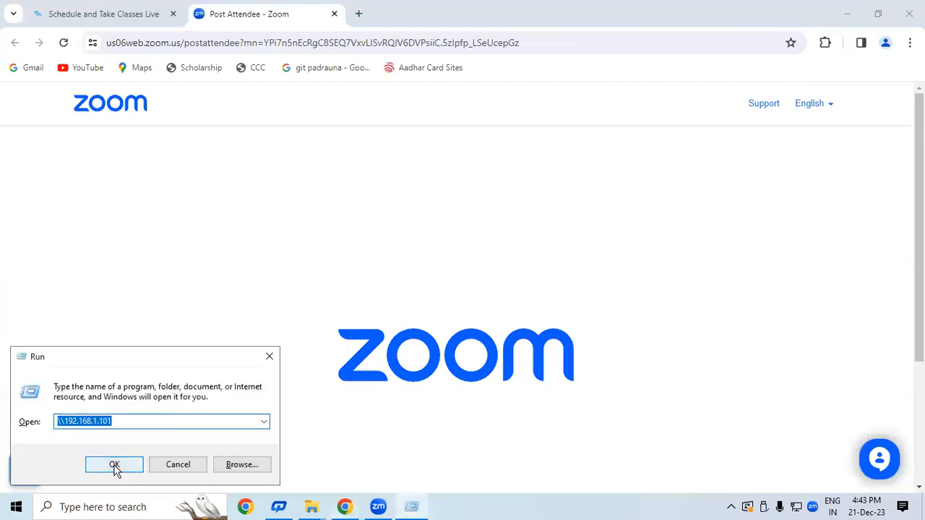
text(excel)
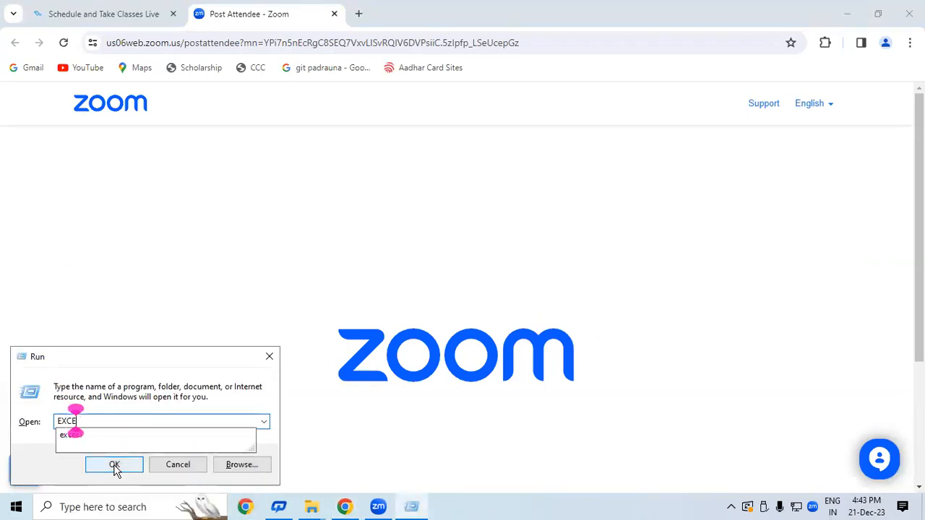
click(115, 466)
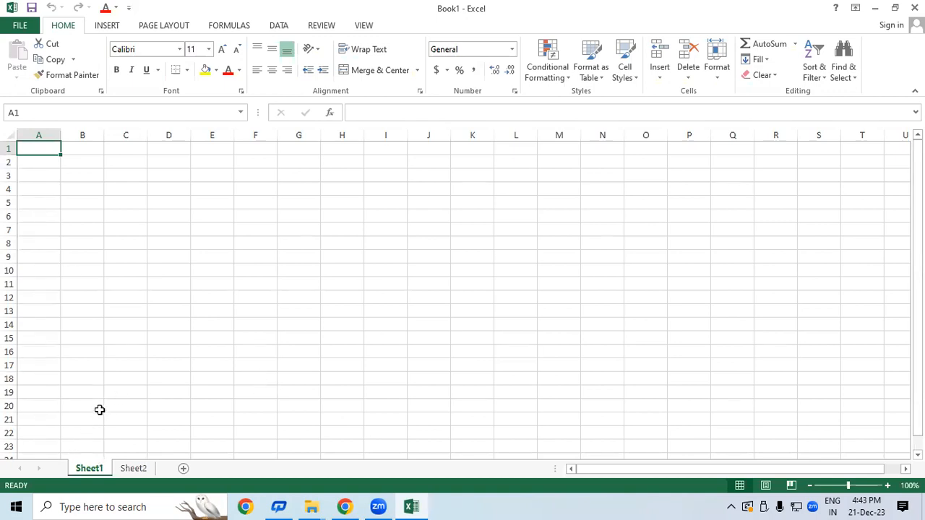
- Set the number of sheets included in new workbooks to 255 in Excel's General options
click(9, 29)
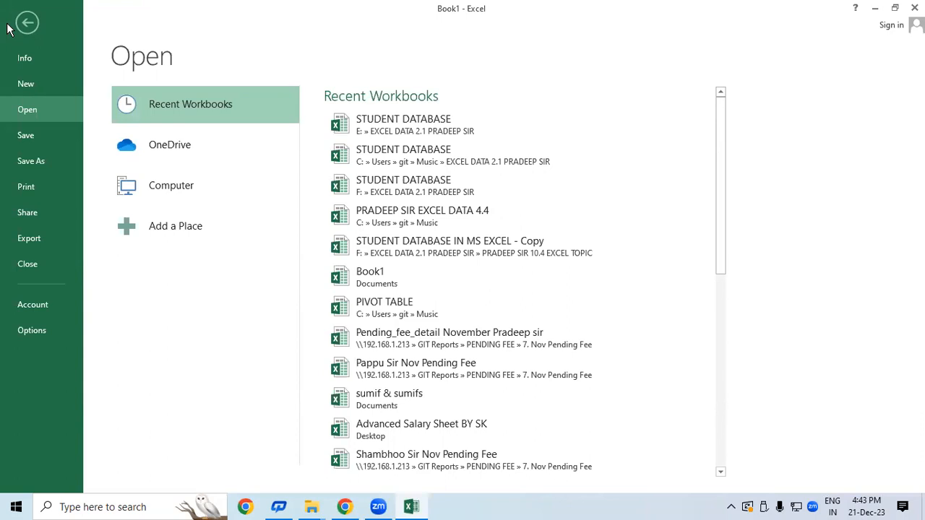
click(44, 324)
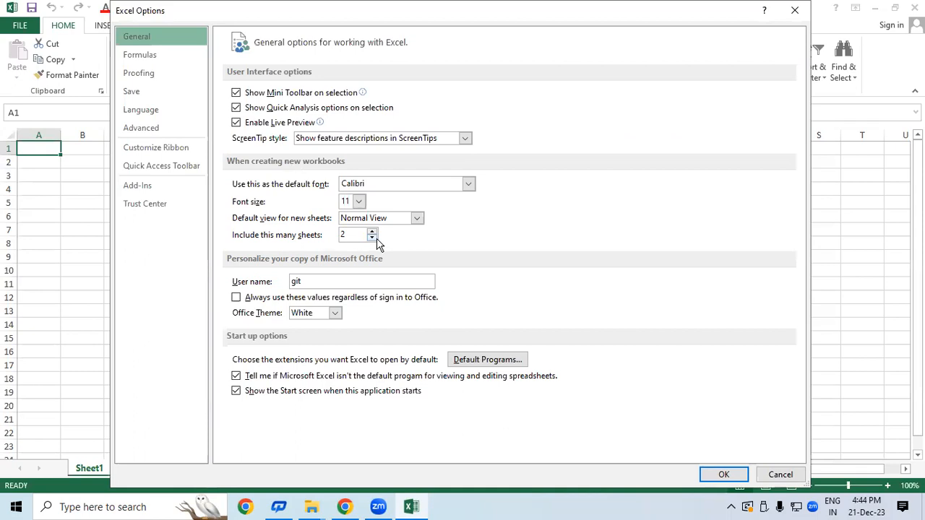
drag(364, 234, 284, 233)
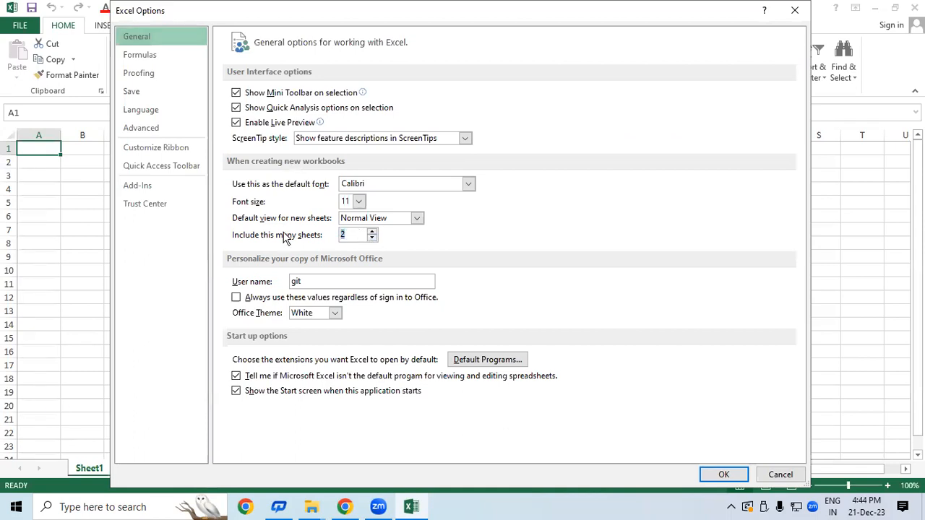
text(40)
key(BackSpace)
key(BackSpace)
text(255)
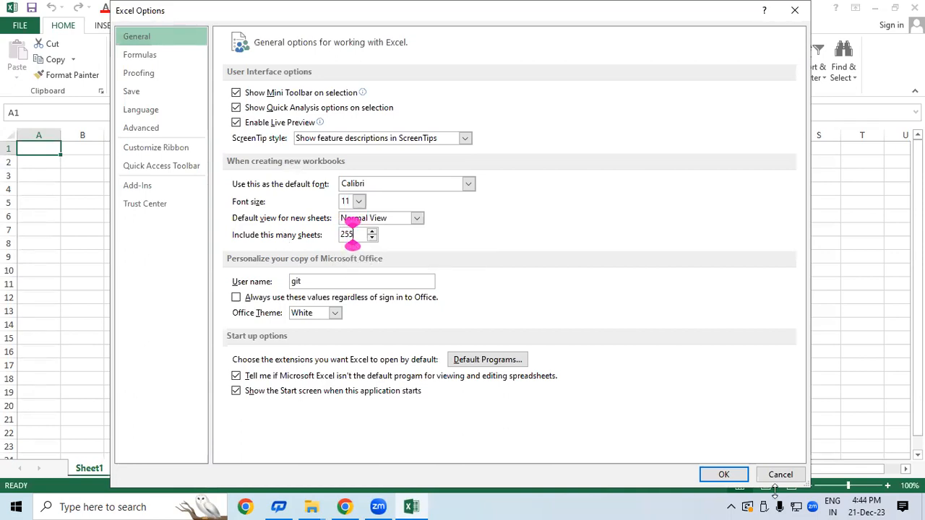
click(723, 474)
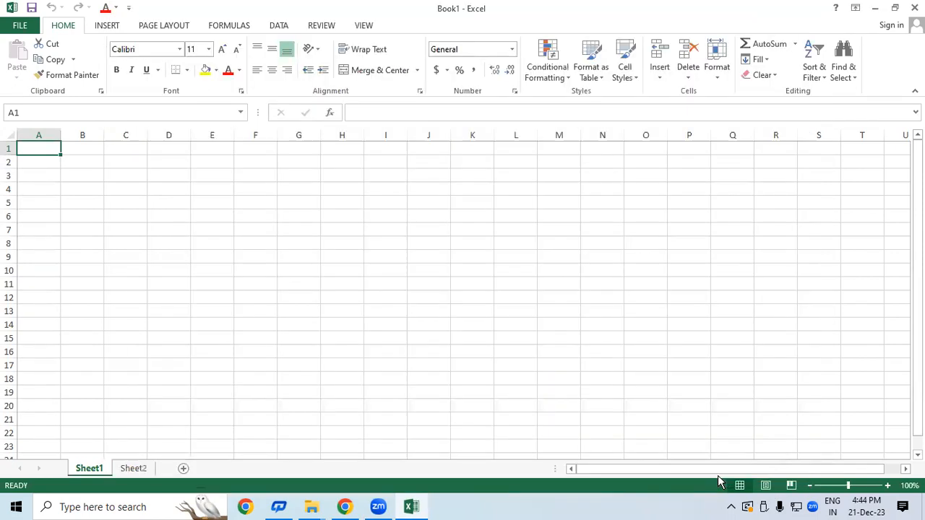
- Close Excel, relaunch it with the Run command excel, and create a new blank workbook
click(343, 310)
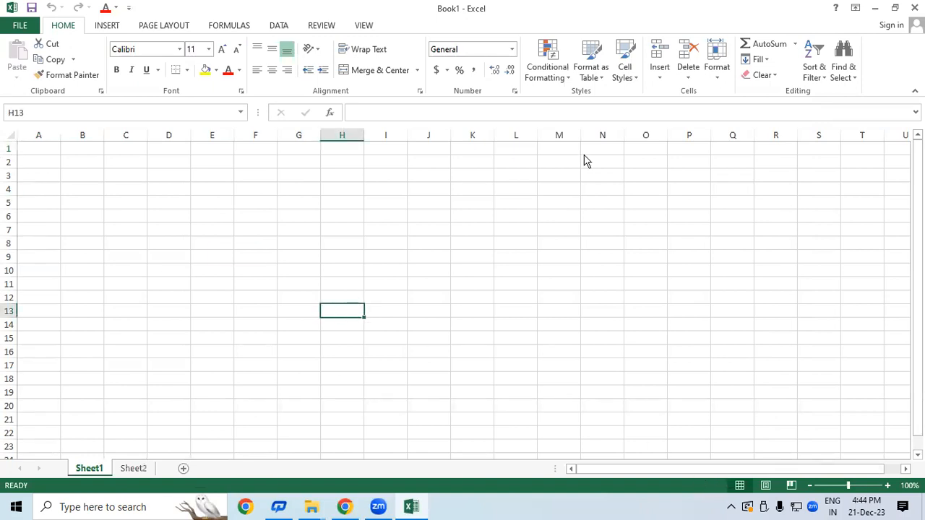
key(alt+F4)
key(super+r)
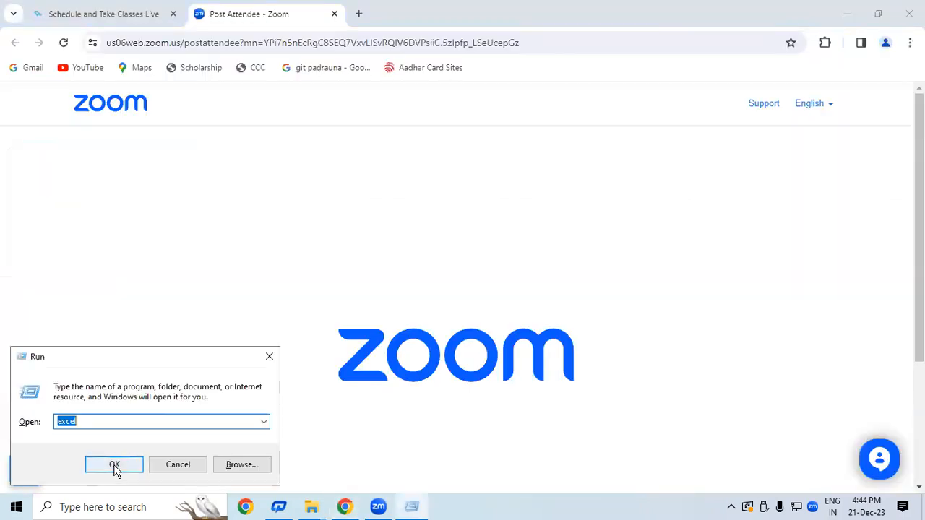
click(114, 466)
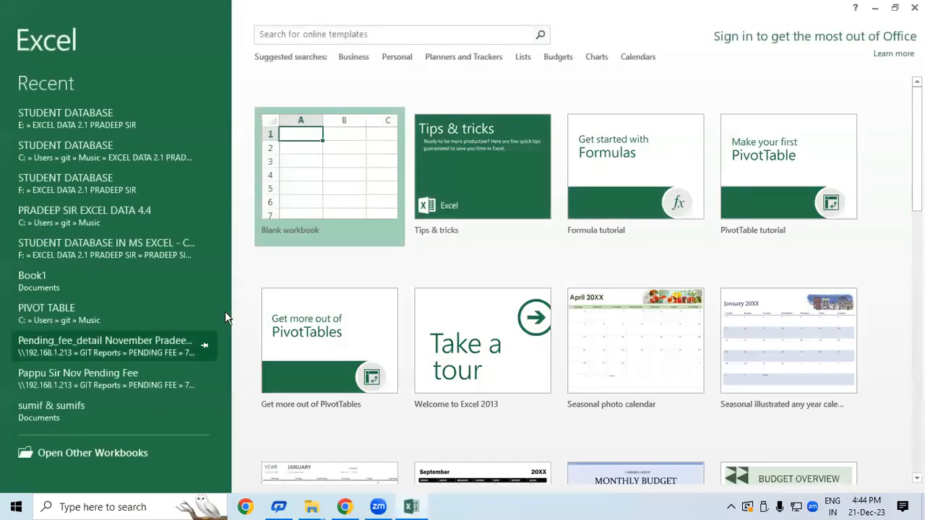
click(362, 190)
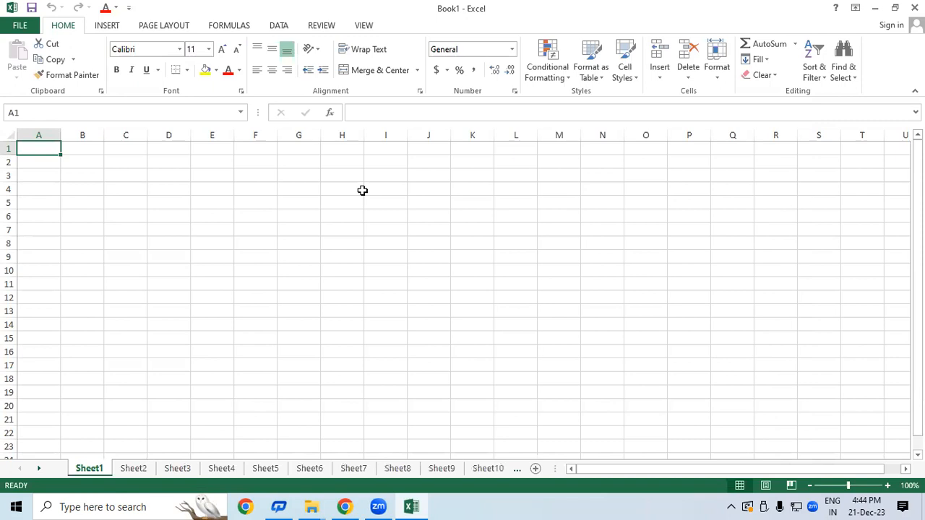
- Browse the new workbook's sheet tabs and examine the full list of sheets through to its end
click(39, 469)
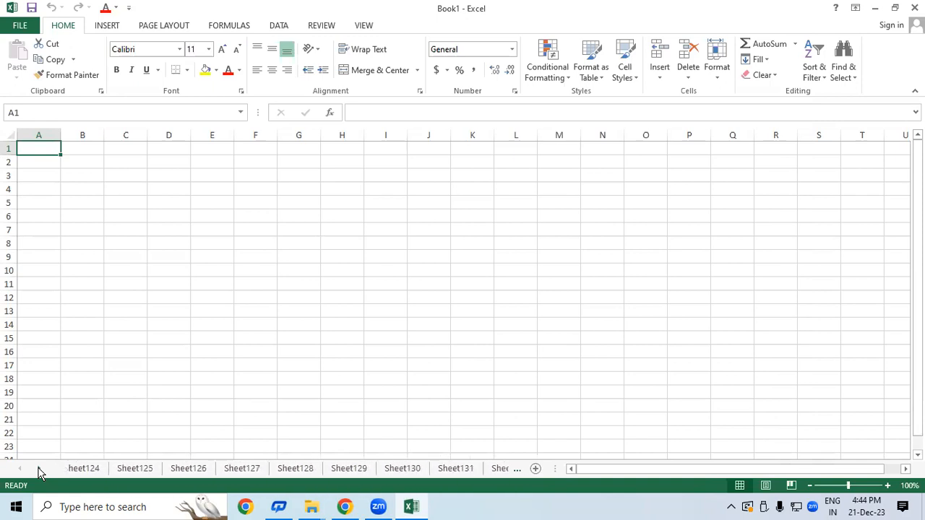
click(326, 339)
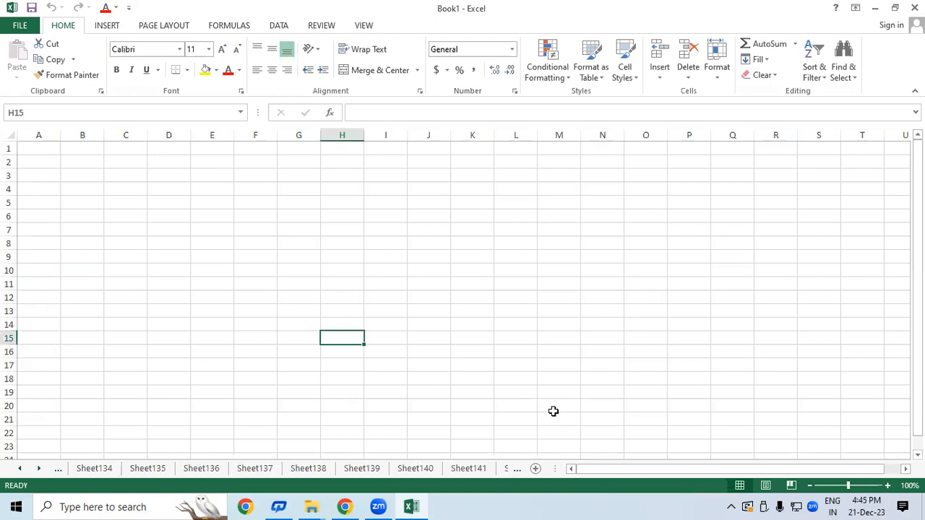
click(260, 273)
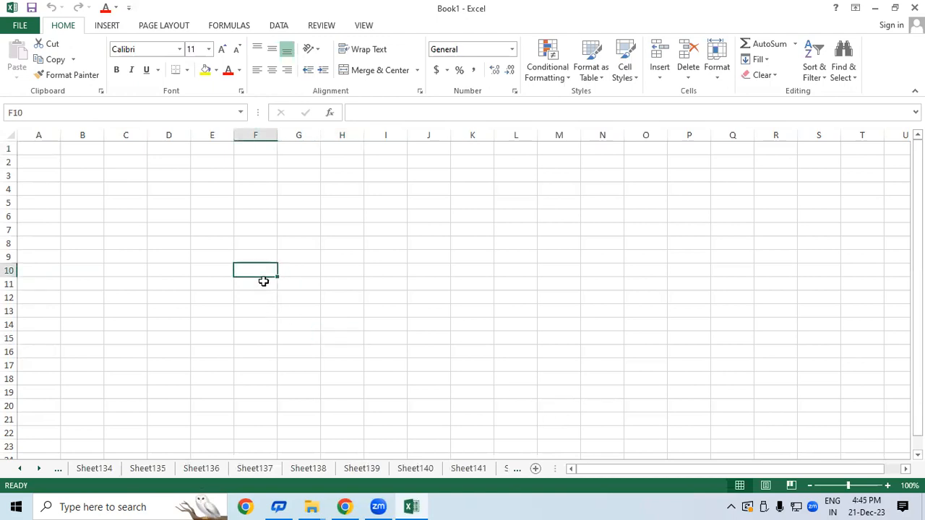
right_click(22, 470)
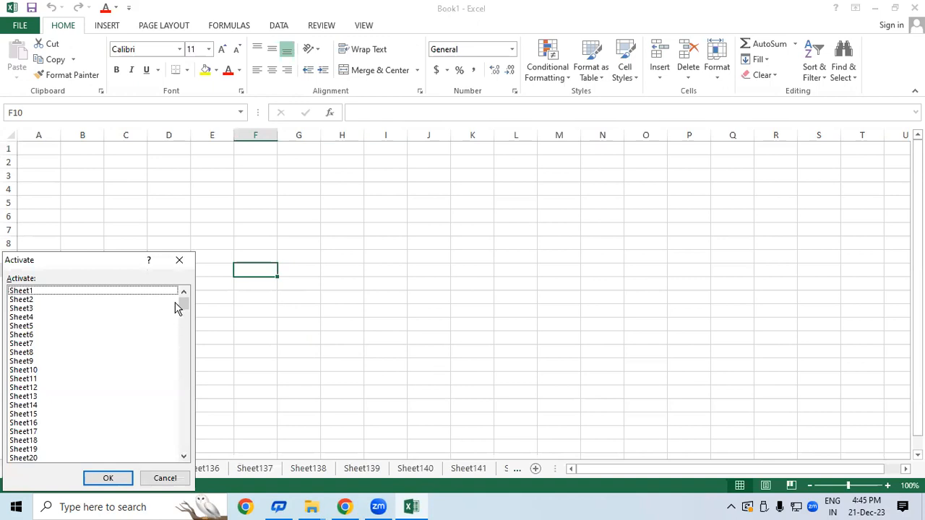
click(179, 260)
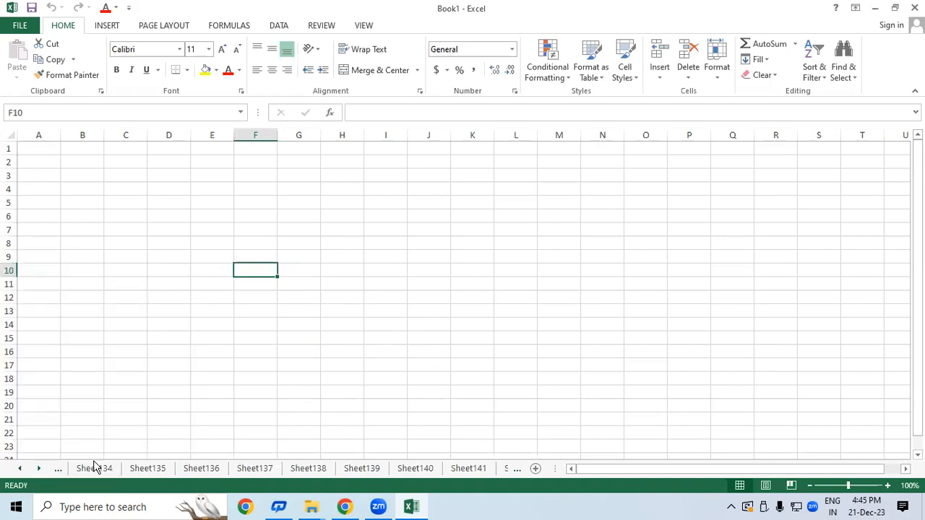
right_click(20, 469)
drag(181, 306, 176, 477)
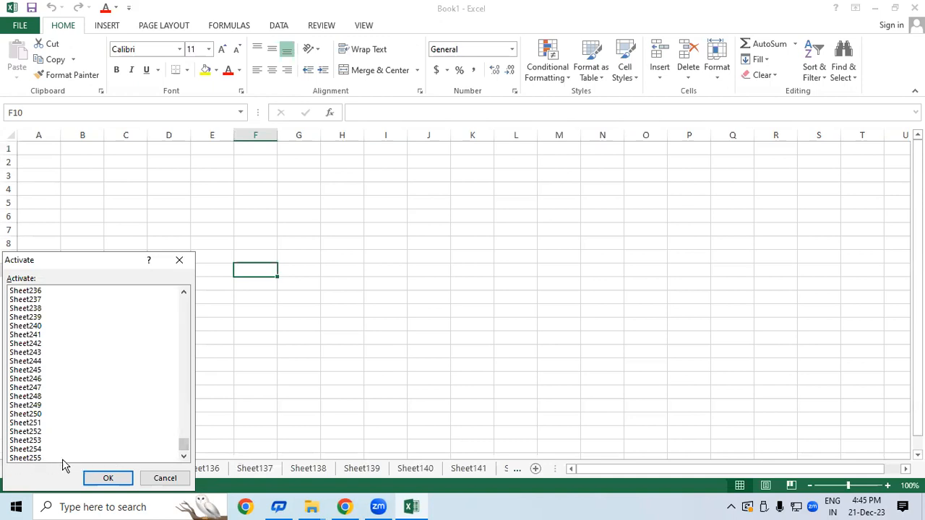
click(182, 260)
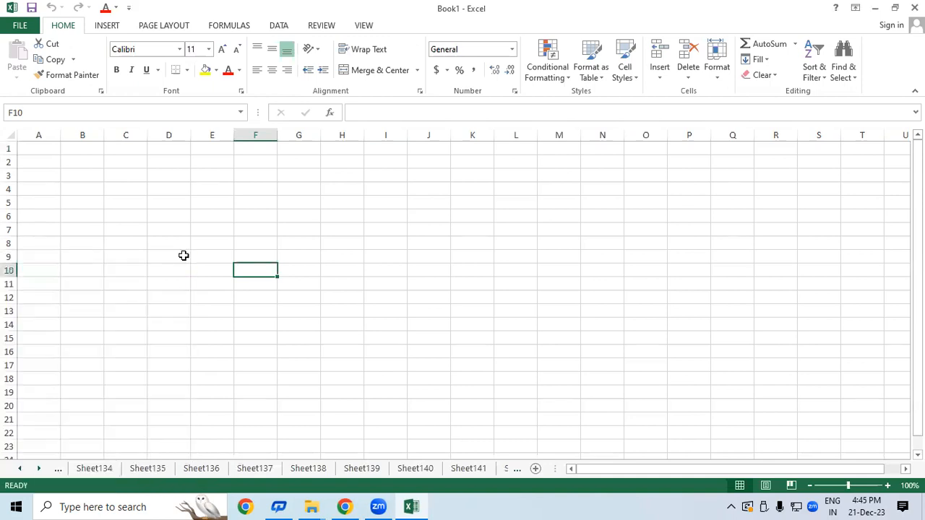
click(299, 284)
click(326, 282)
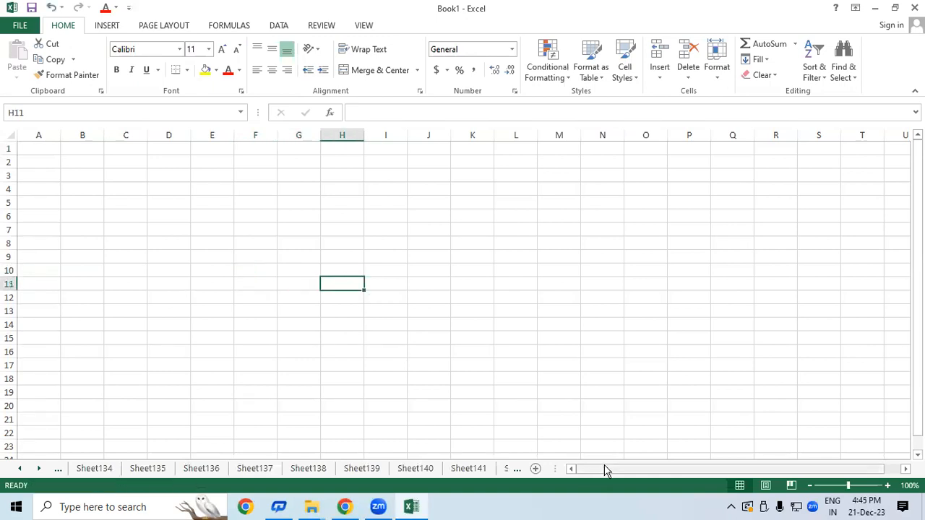
click(200, 280)
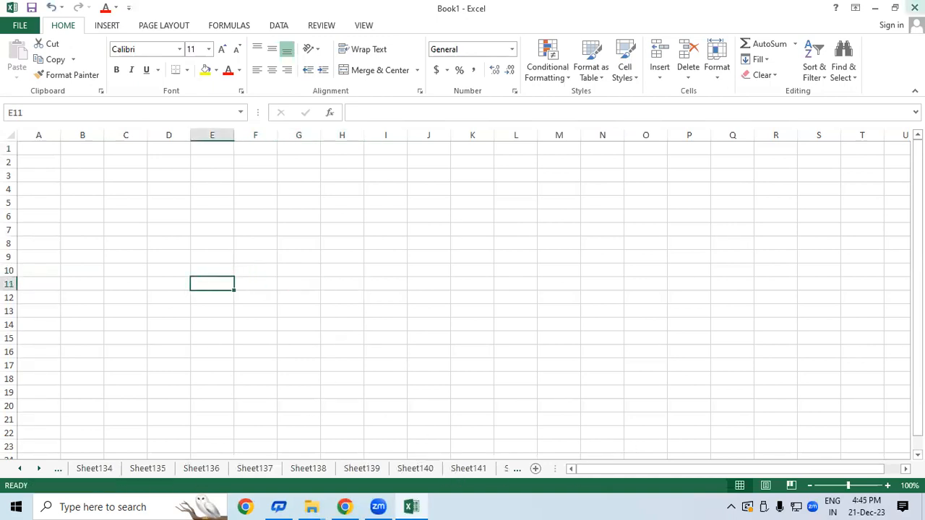